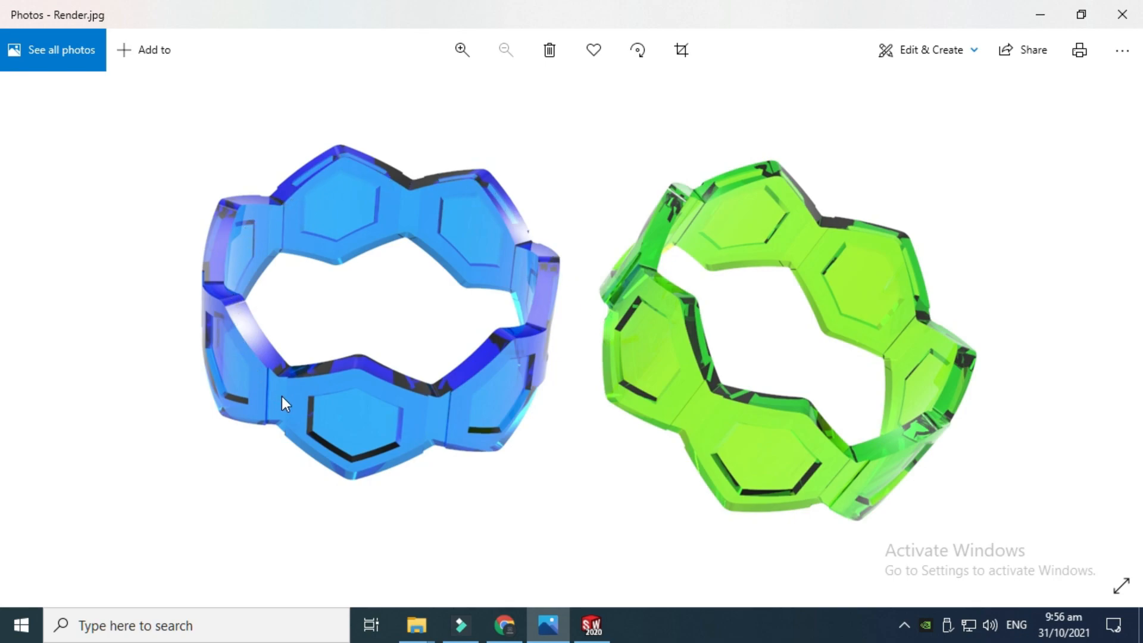
Switch from the rendered image to the ring part in SolidWorks and select its features in turn to review how it was built
{"action": "left_click", "coordinate": [1047, 14]}
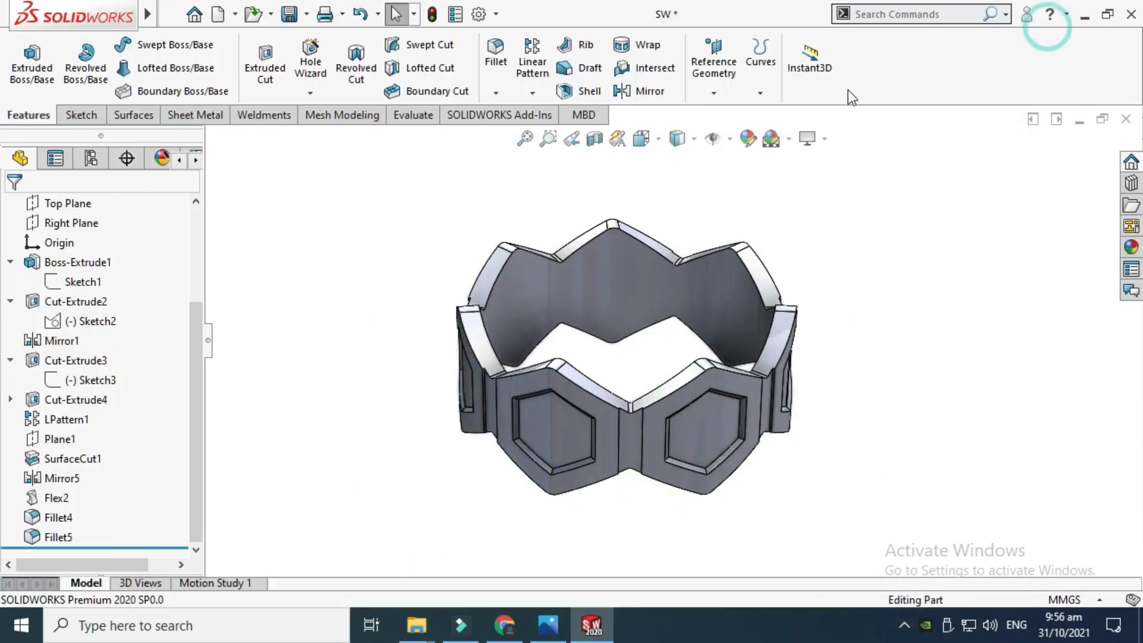
{"action": "scroll", "coordinate": [510, 321], "scroll_direction": "down", "scroll_amount": 2}
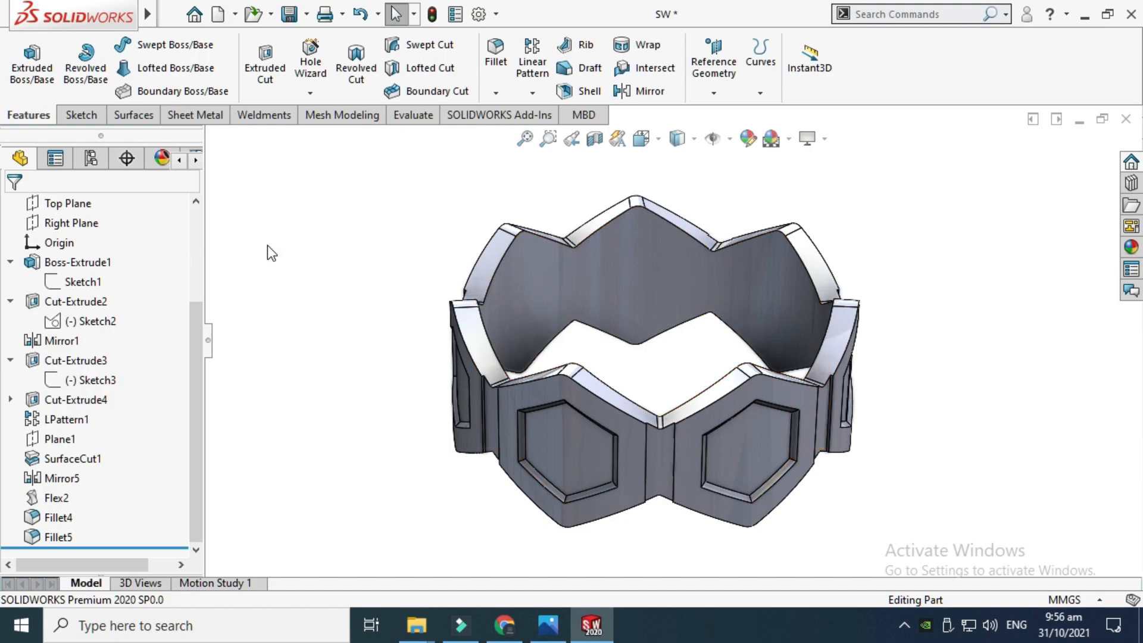
{"action": "left_click", "coordinate": [88, 263]}
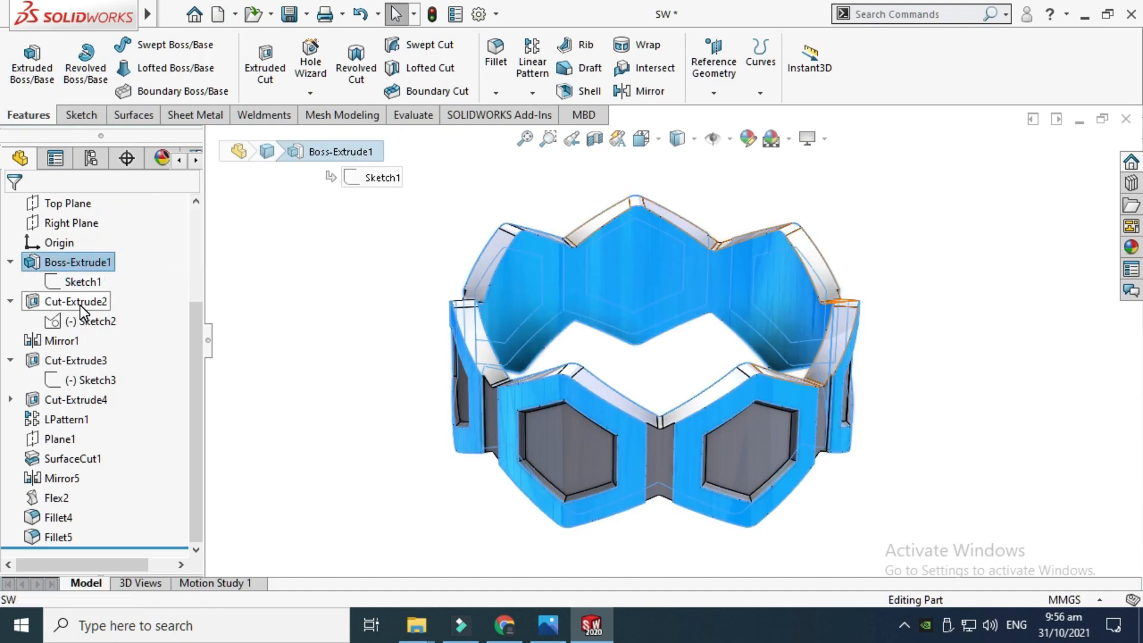
{"action": "left_click", "coordinate": [80, 302]}
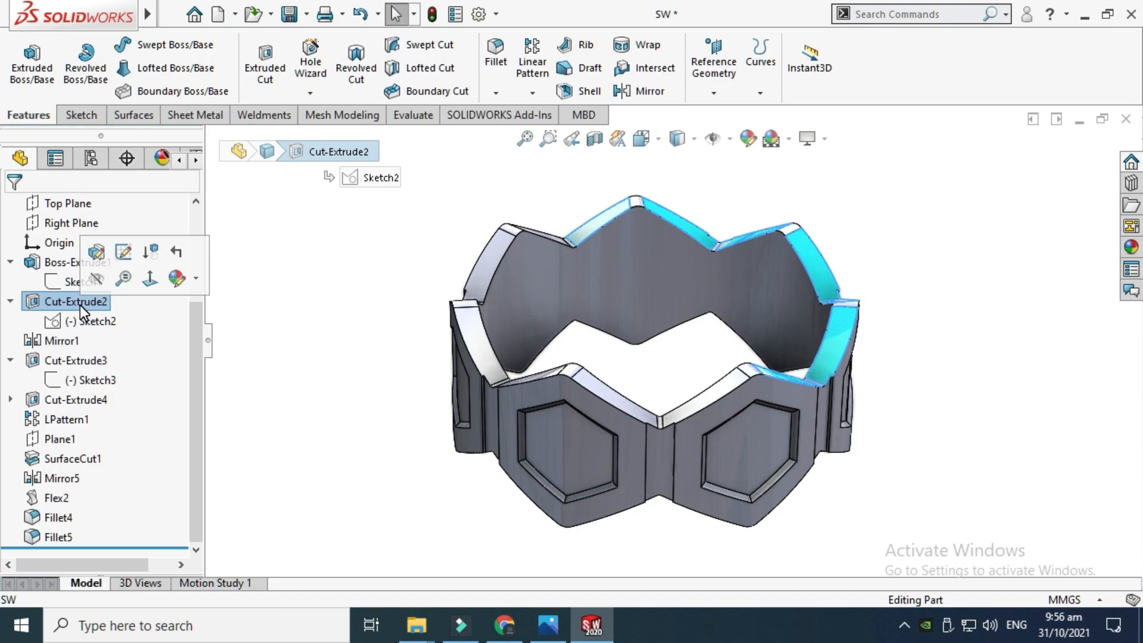
{"action": "left_click", "coordinate": [59, 343]}
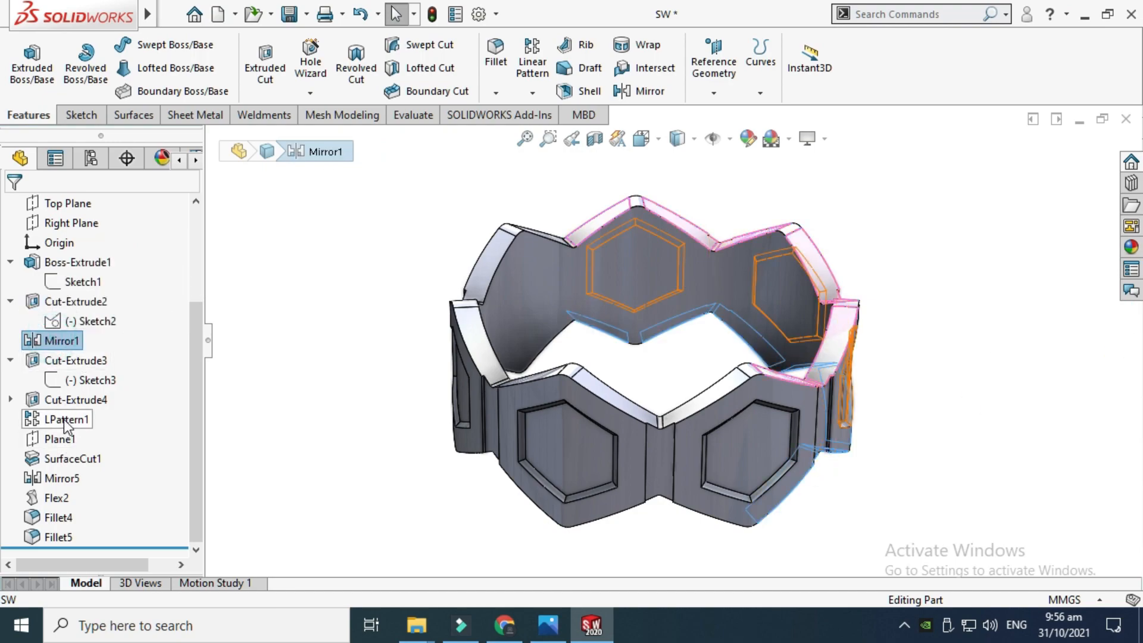
{"action": "left_click", "coordinate": [65, 421]}
{"action": "left_click", "coordinate": [70, 459]}
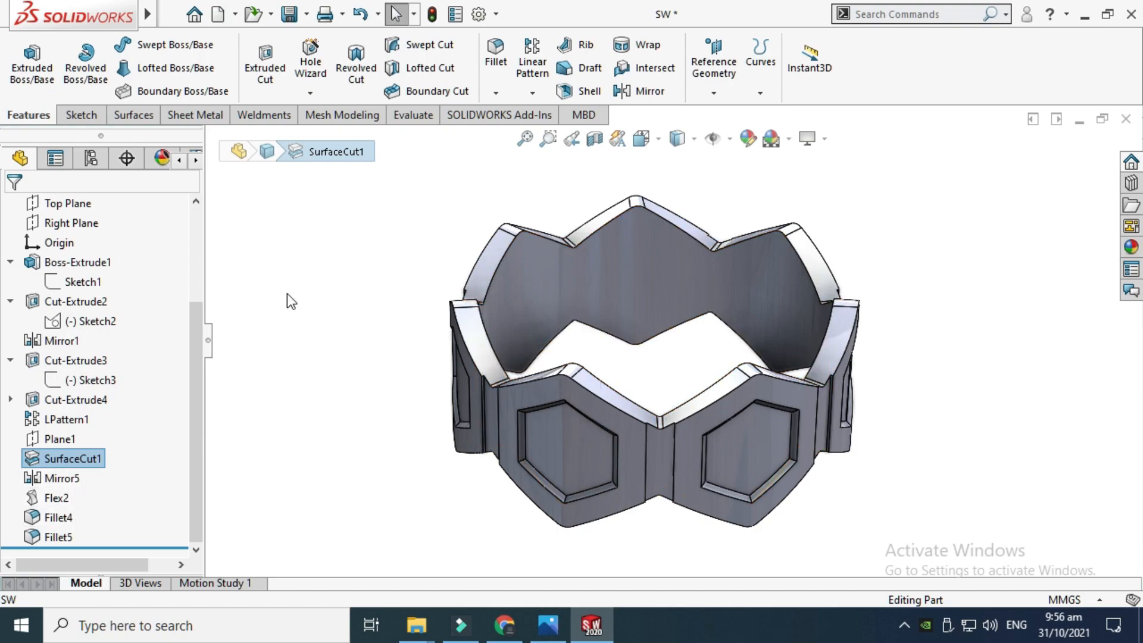
Roll the feature tree back so only Boss-Extrude1 is active
{"action": "left_click_drag", "start_coordinate": [185, 546], "coordinate": [155, 253]}
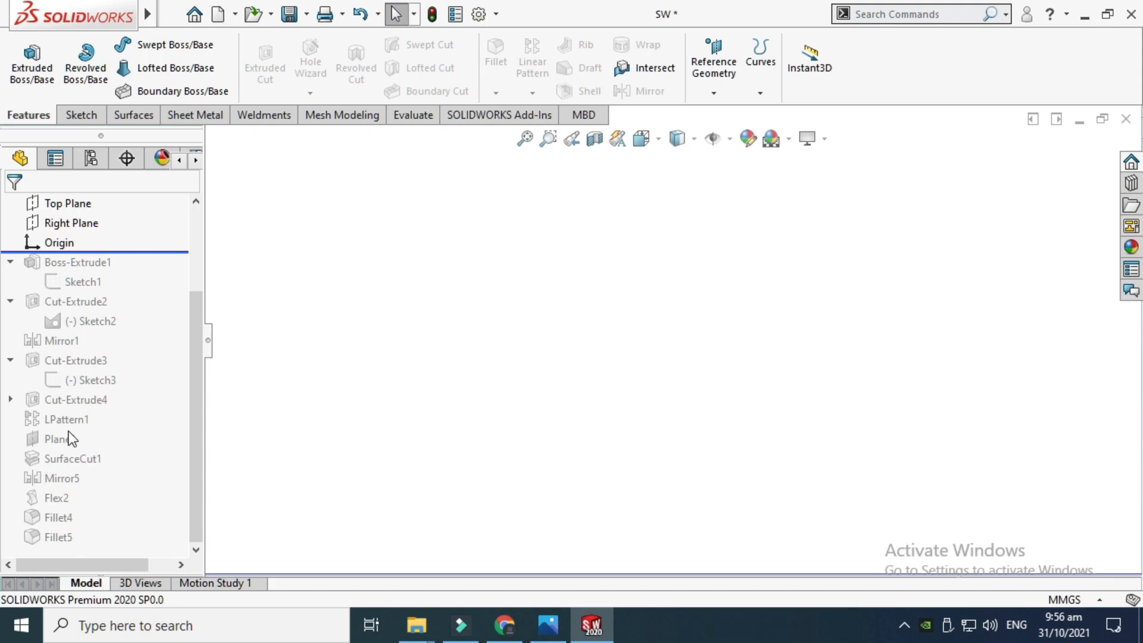
{"action": "mouse_move", "coordinate": [58, 424]}
{"action": "left_click_drag", "start_coordinate": [148, 250], "coordinate": [153, 271]}
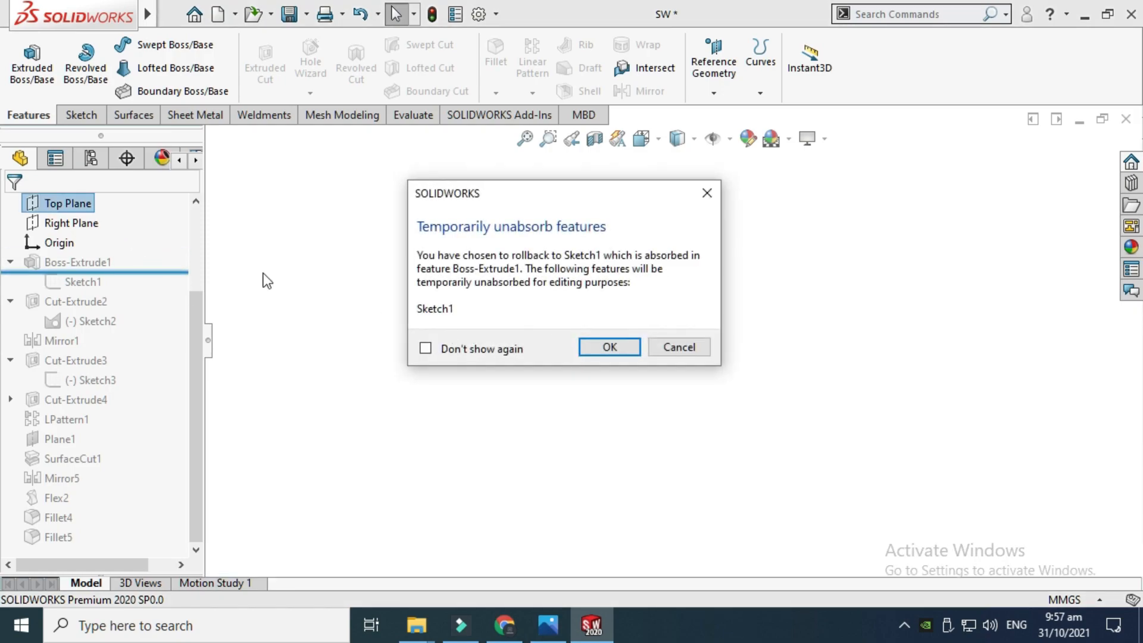
{"action": "left_click", "coordinate": [689, 346]}
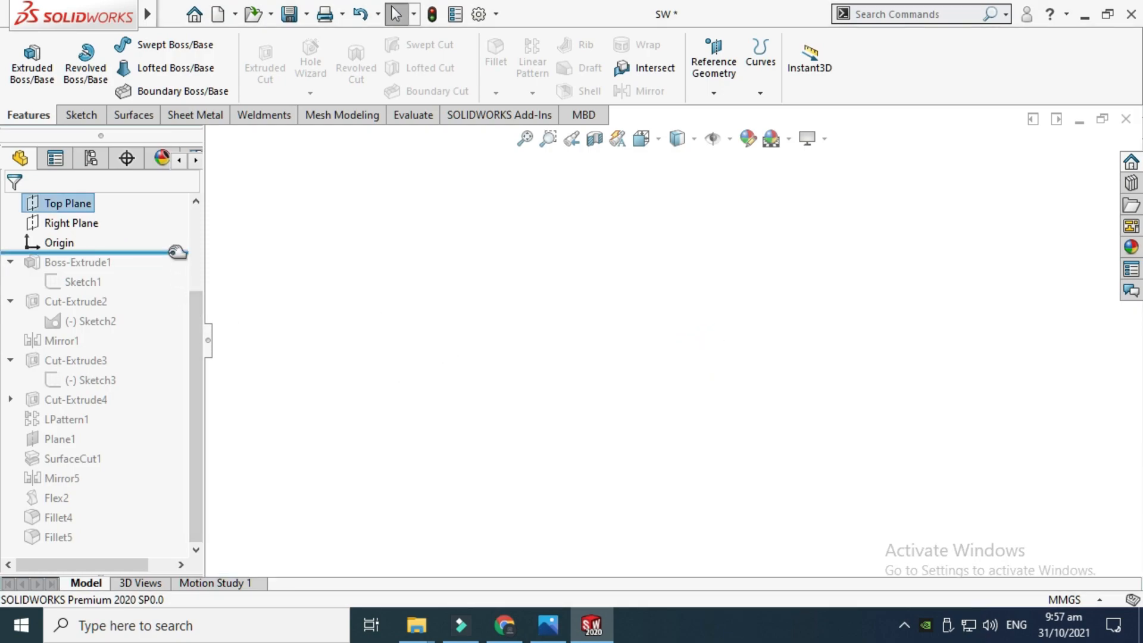
{"action": "left_click_drag", "start_coordinate": [177, 252], "coordinate": [173, 292]}
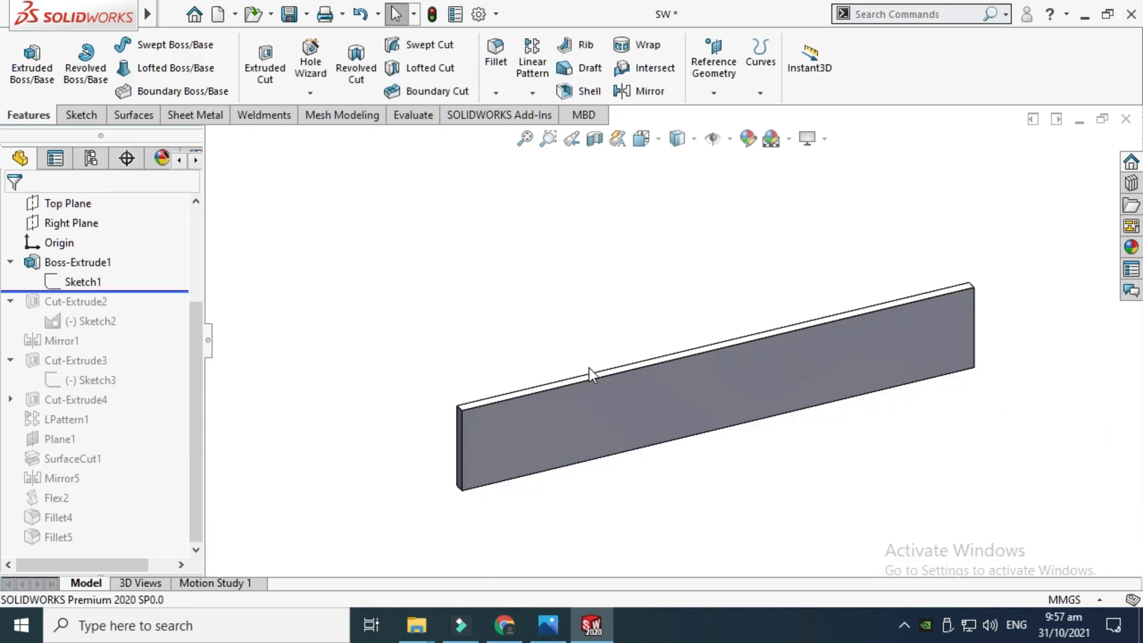
Open Sketch1 of Boss-Extrude1 for editing
{"action": "right_click", "coordinate": [773, 158]}
{"action": "left_click", "coordinate": [792, 209]}
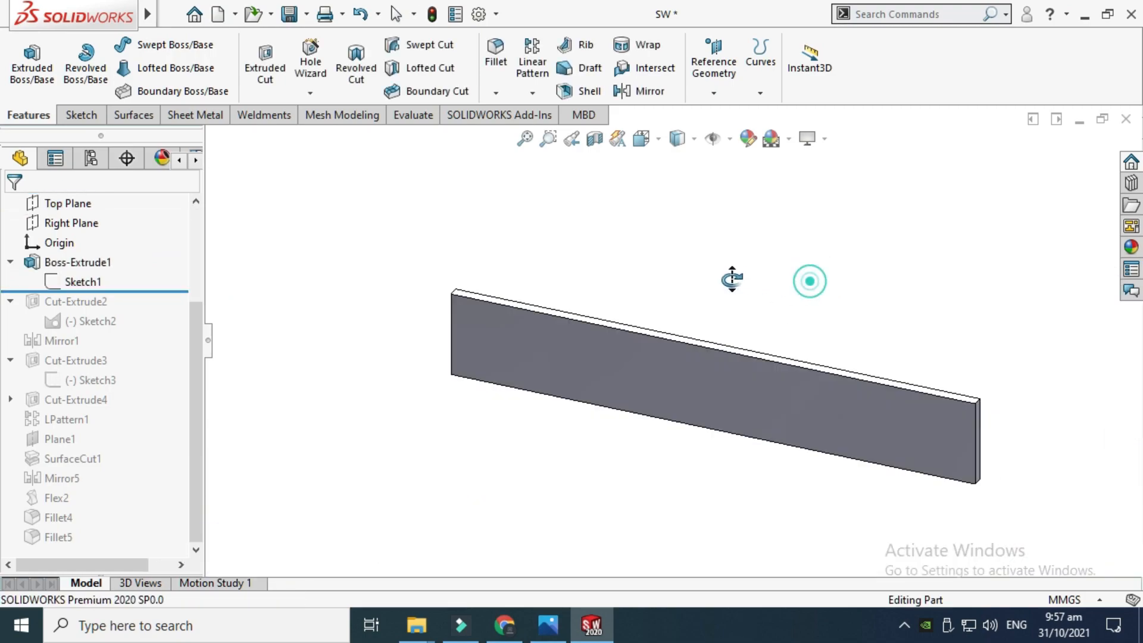
{"action": "left_click_drag", "start_coordinate": [809, 280], "coordinate": [691, 227]}
{"action": "scroll", "coordinate": [806, 435], "scroll_direction": "down", "scroll_amount": 2}
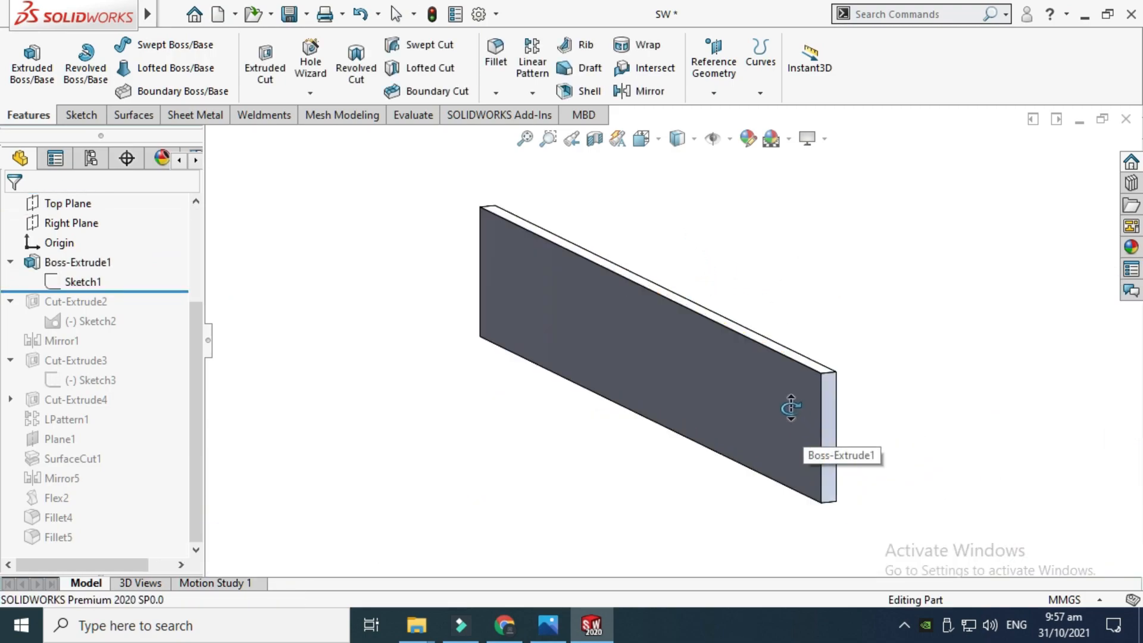
{"action": "left_click_drag", "start_coordinate": [791, 408], "coordinate": [803, 400]}
{"action": "left_click", "coordinate": [86, 262]}
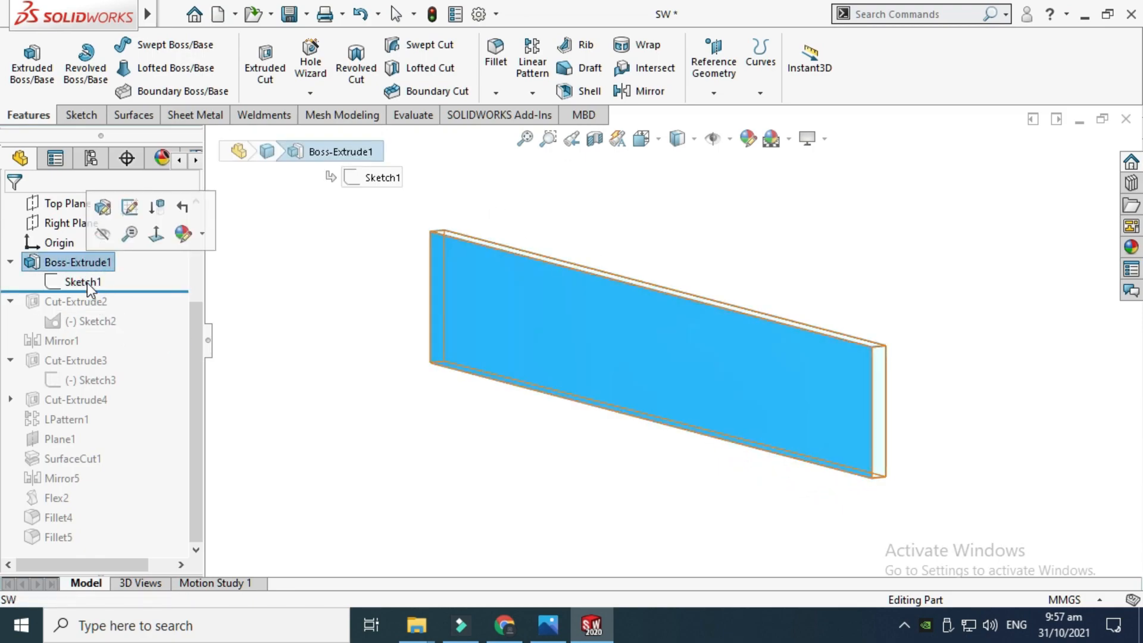
{"action": "left_click", "coordinate": [87, 283]}
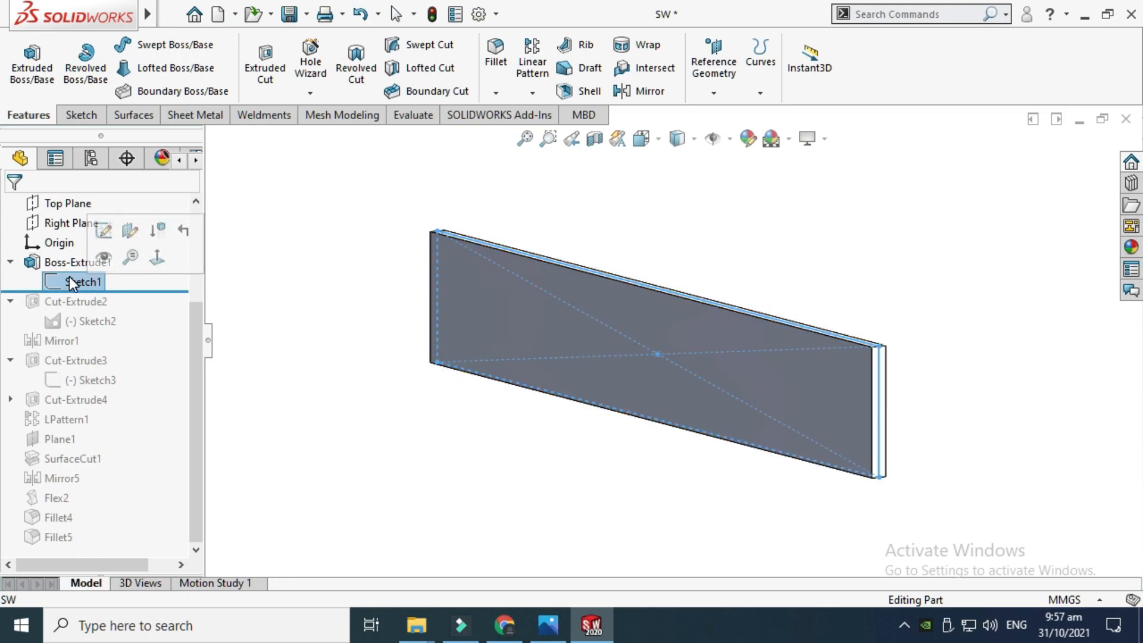
{"action": "left_click", "coordinate": [104, 230]}
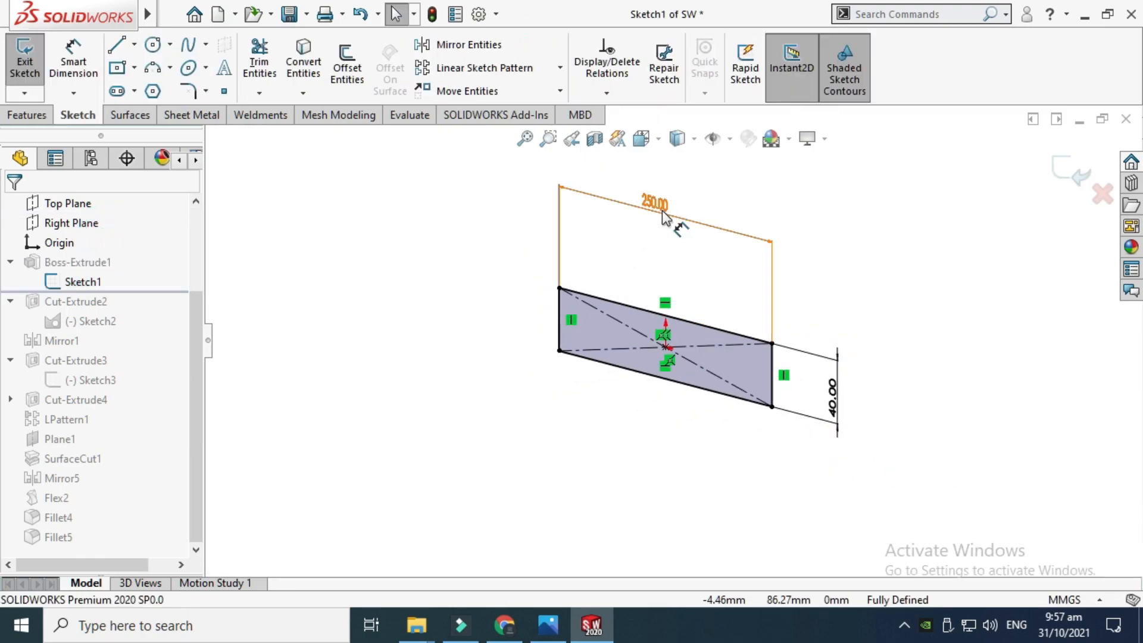
Review the rectangular base sketch from the front and exit the sketch
{"action": "left_click_drag", "start_coordinate": [662, 209], "coordinate": [666, 257]}
{"action": "scroll", "coordinate": [668, 256], "scroll_direction": "down", "scroll_amount": 1}
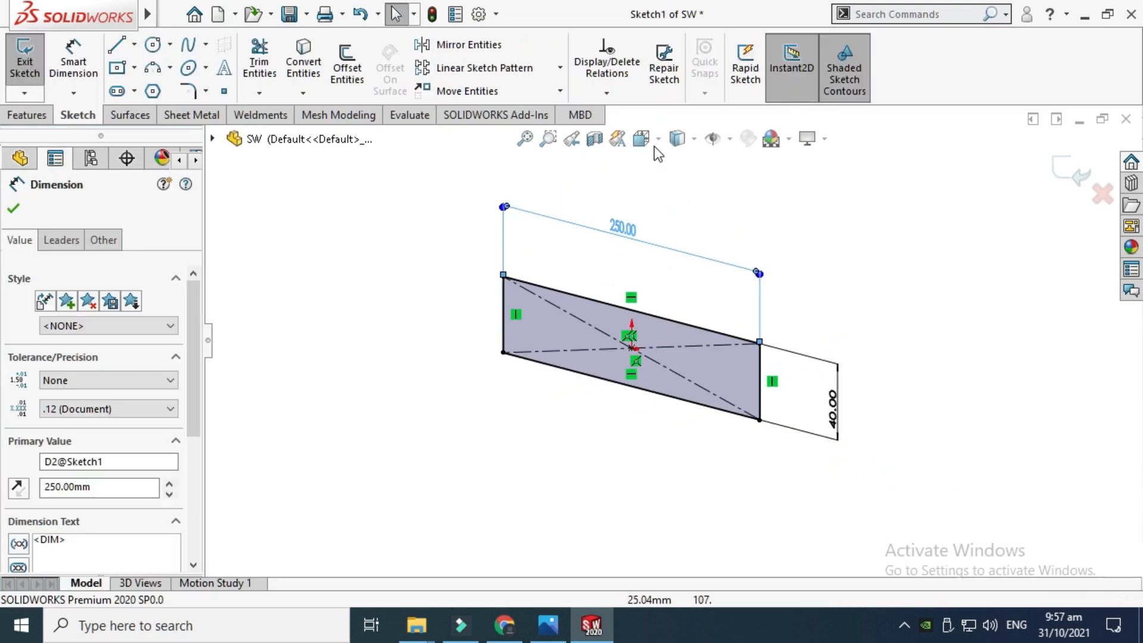
{"action": "left_click", "coordinate": [642, 137]}
{"action": "left_click", "coordinate": [442, 363]}
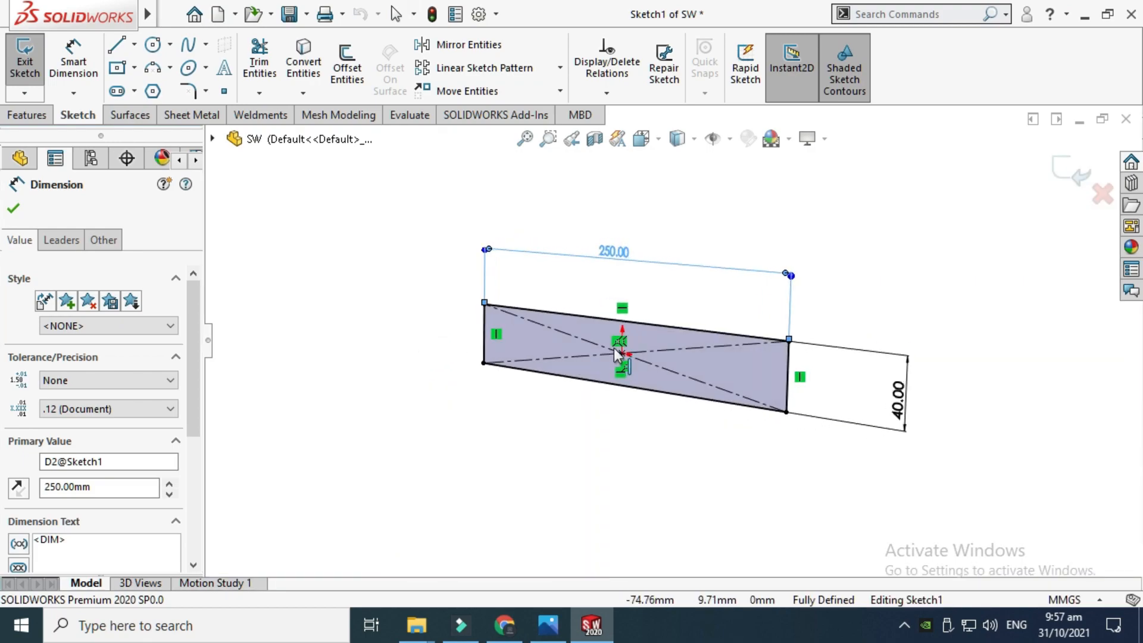
{"action": "scroll", "coordinate": [756, 342], "scroll_direction": "down", "scroll_amount": 2}
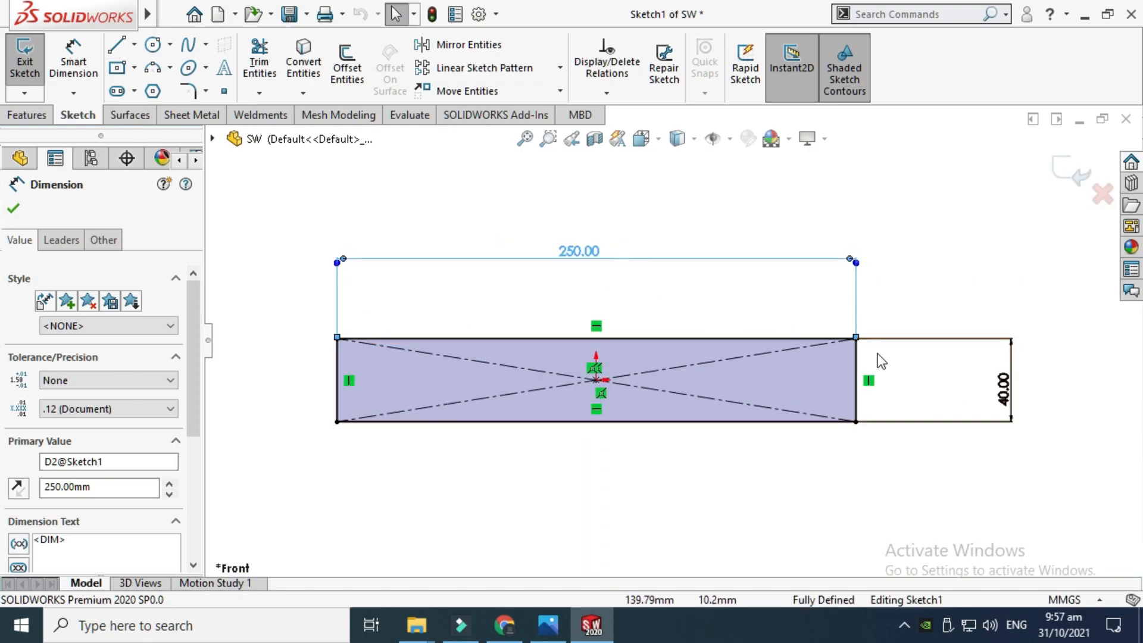
{"action": "scroll", "coordinate": [863, 341], "scroll_direction": "up", "scroll_amount": 1}
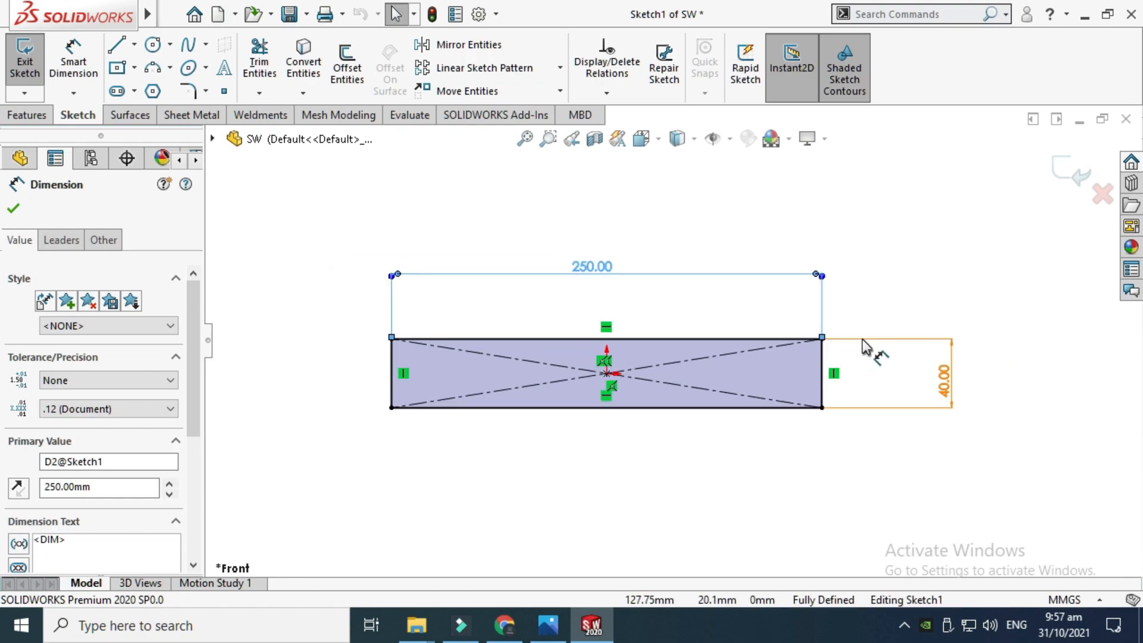
{"action": "left_click", "coordinate": [1065, 170]}
Open the Boss-Extrude1 feature definition and close it without changes
{"action": "right_click", "coordinate": [909, 194]}
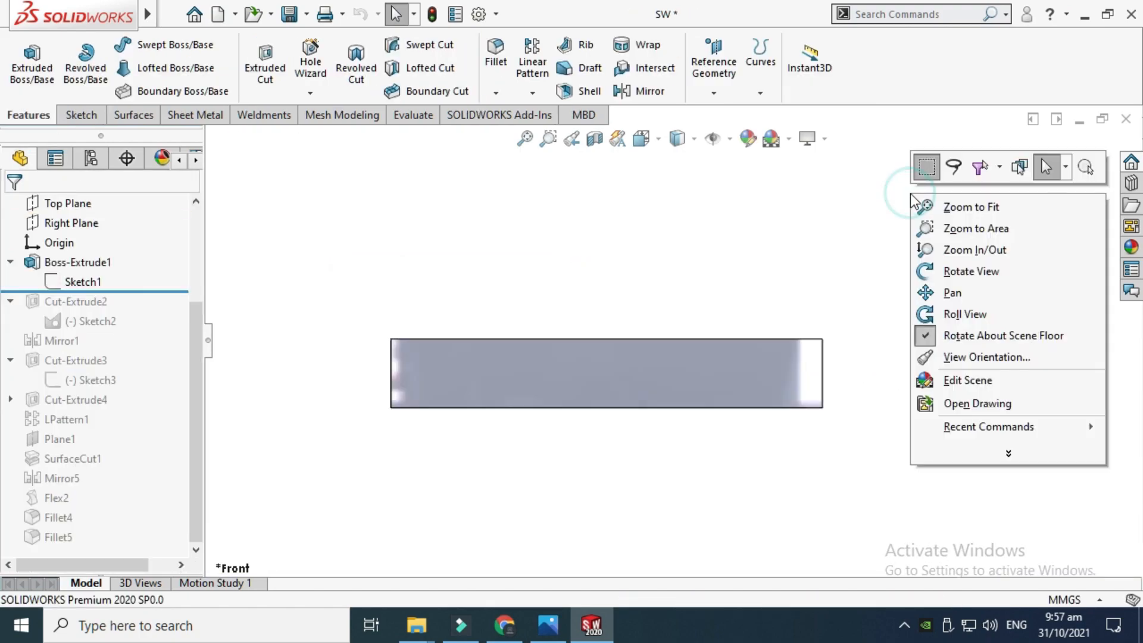
{"action": "left_click", "coordinate": [968, 275]}
{"action": "left_click_drag", "start_coordinate": [840, 321], "coordinate": [785, 373]}
{"action": "scroll", "coordinate": [772, 397], "scroll_direction": "down", "scroll_amount": 1}
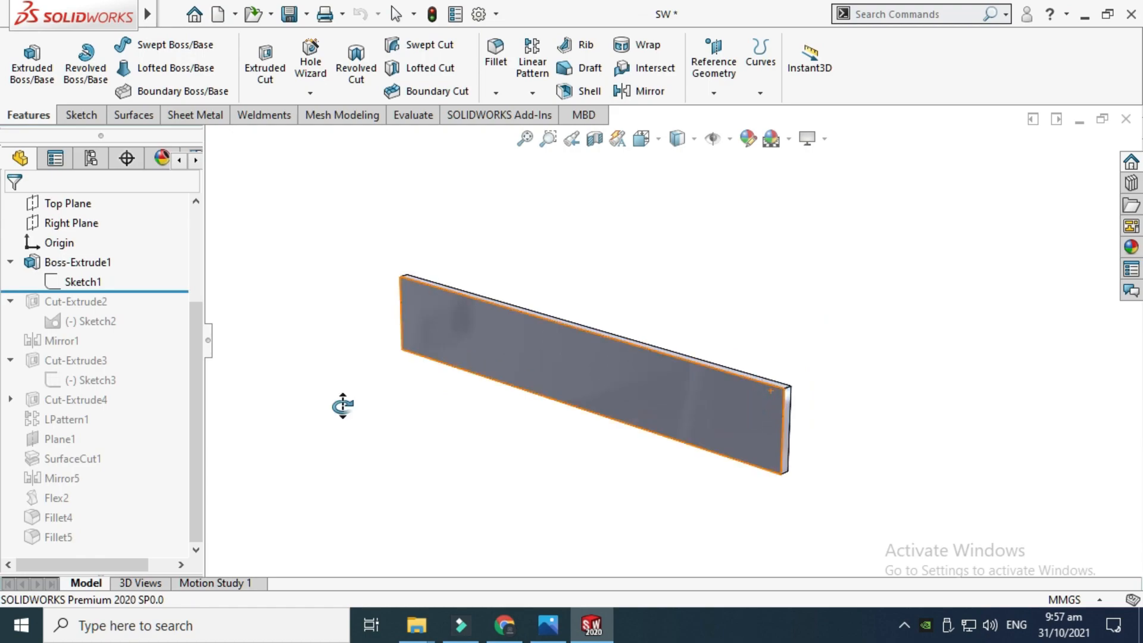
{"action": "left_click", "coordinate": [84, 265]}
{"action": "left_click", "coordinate": [107, 209]}
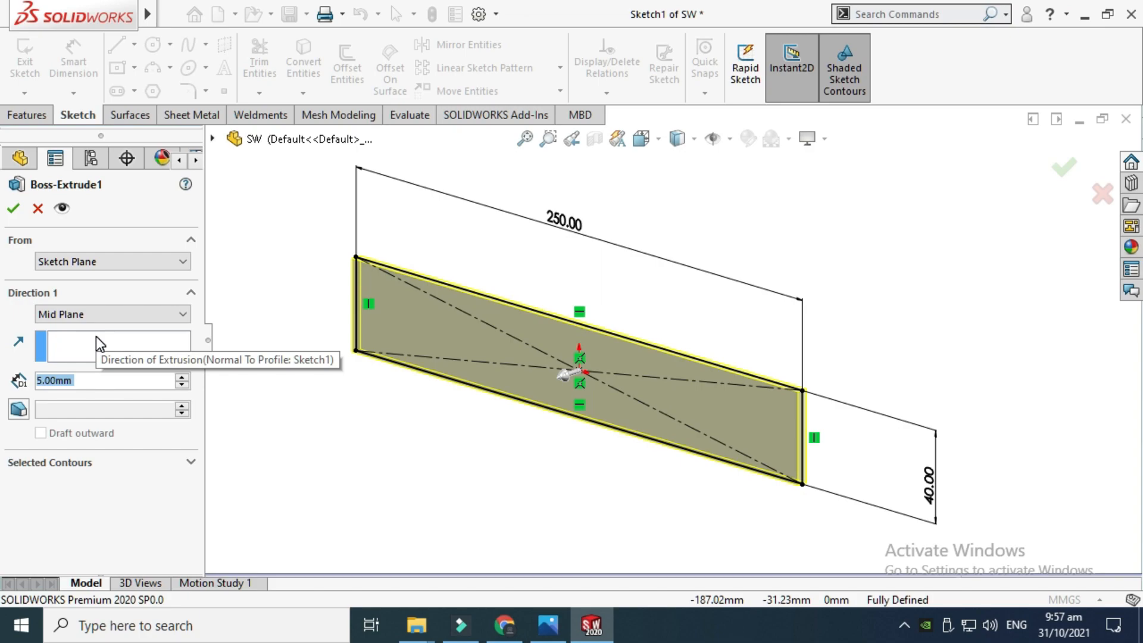
{"action": "left_click", "coordinate": [38, 209]}
{"action": "left_click", "coordinate": [397, 195]}
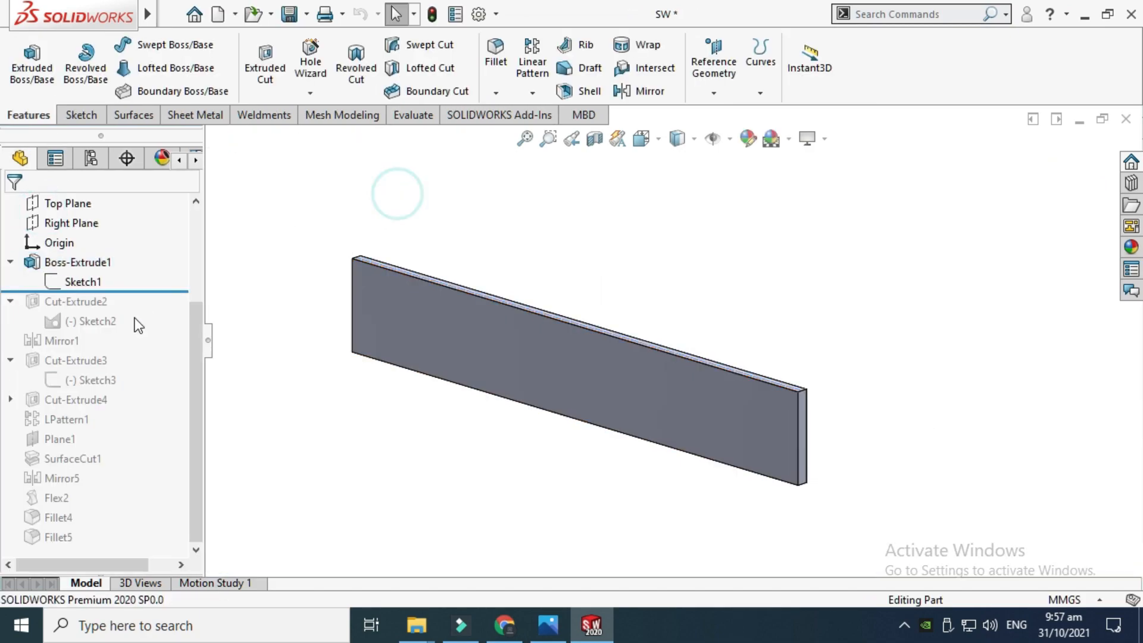
Roll the feature tree forward to include Cut-Extrude2 and rebuild the model
{"action": "left_click_drag", "start_coordinate": [130, 290], "coordinate": [138, 303]}
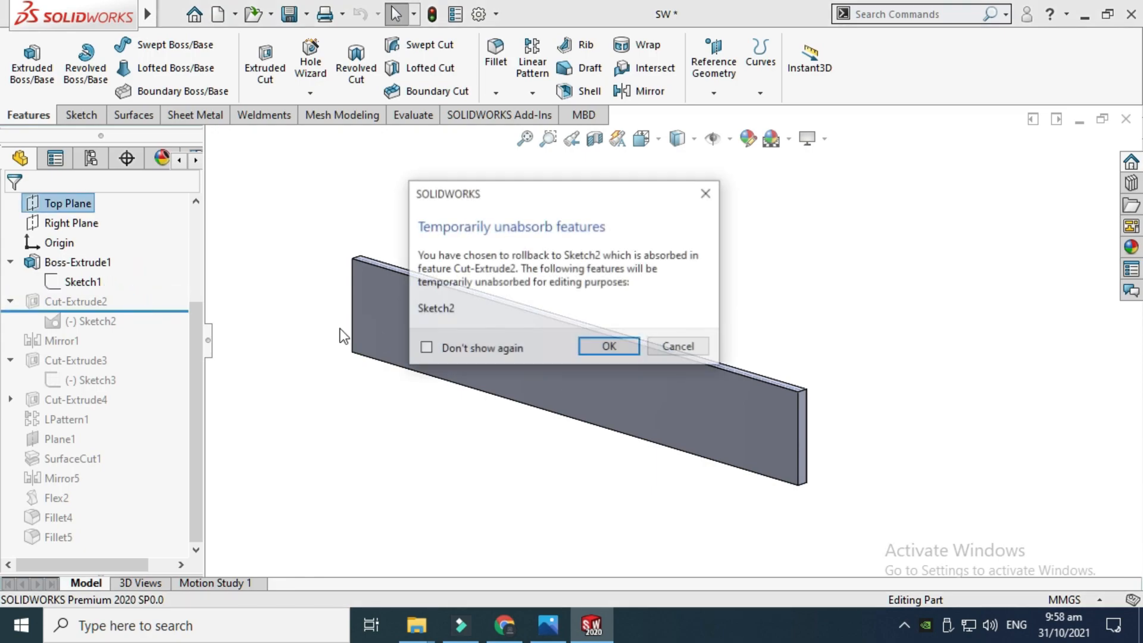
{"action": "left_click", "coordinate": [710, 195]}
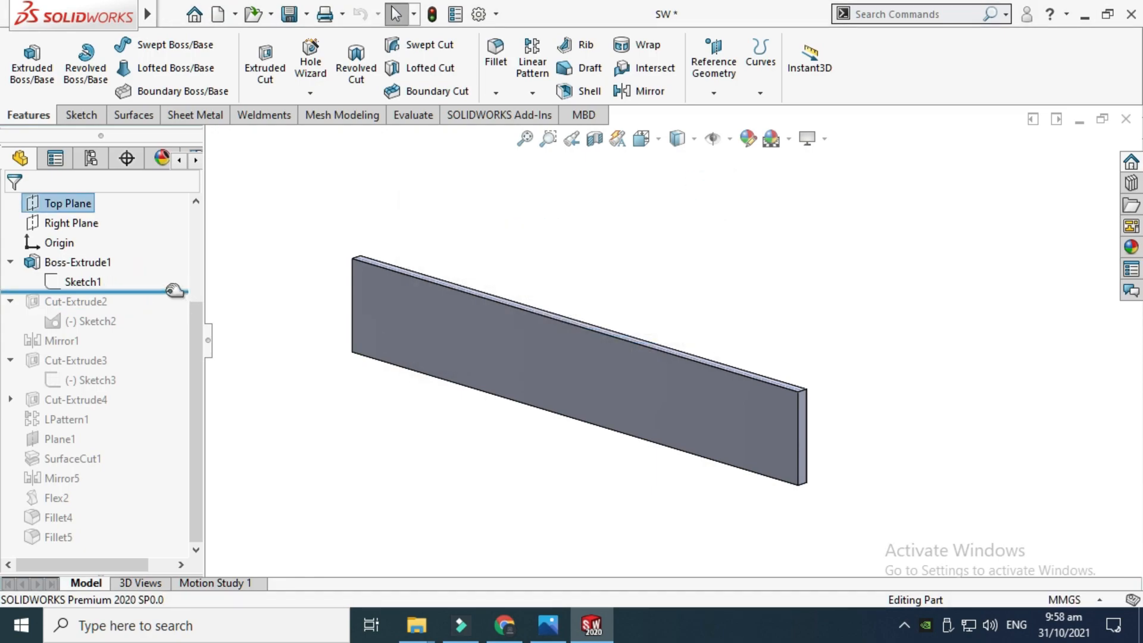
{"action": "left_click_drag", "start_coordinate": [173, 290], "coordinate": [163, 329]}
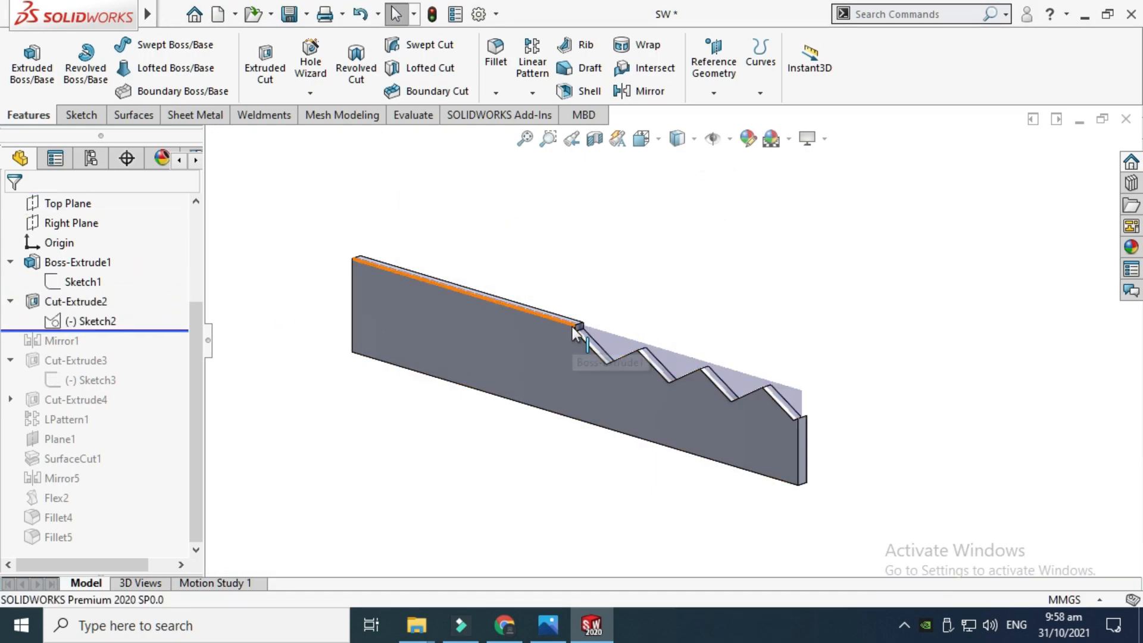
{"action": "left_click", "coordinate": [434, 15]}
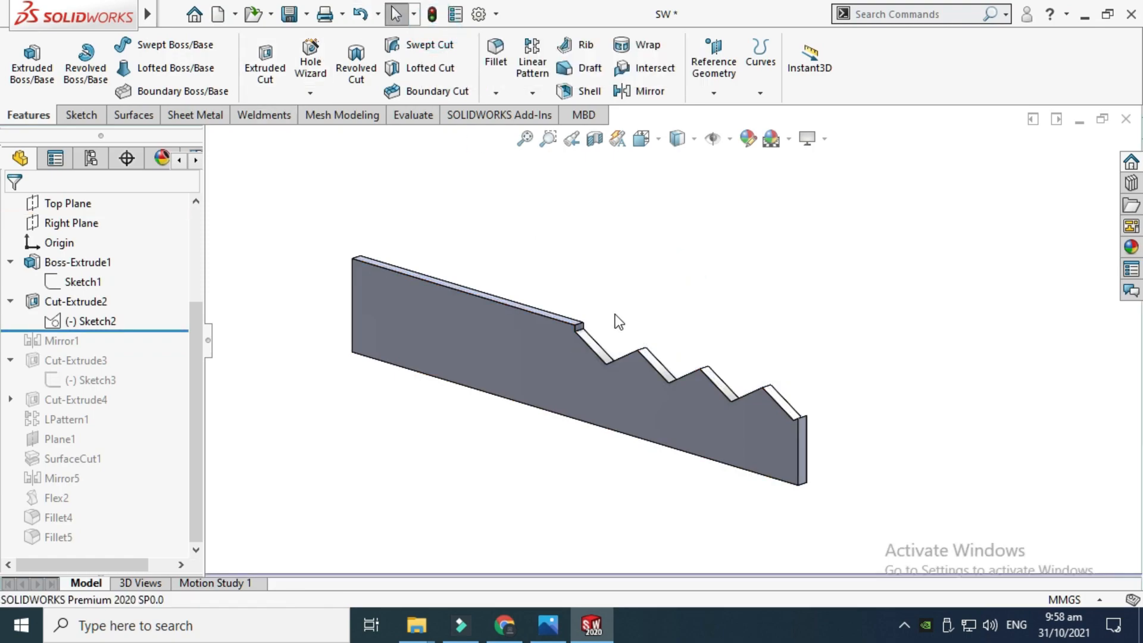
Open Sketch2 of Cut-Extrude2, review the hexagon pattern from the front, and exit the sketch
{"action": "scroll", "coordinate": [774, 438], "scroll_direction": "down", "scroll_amount": 2}
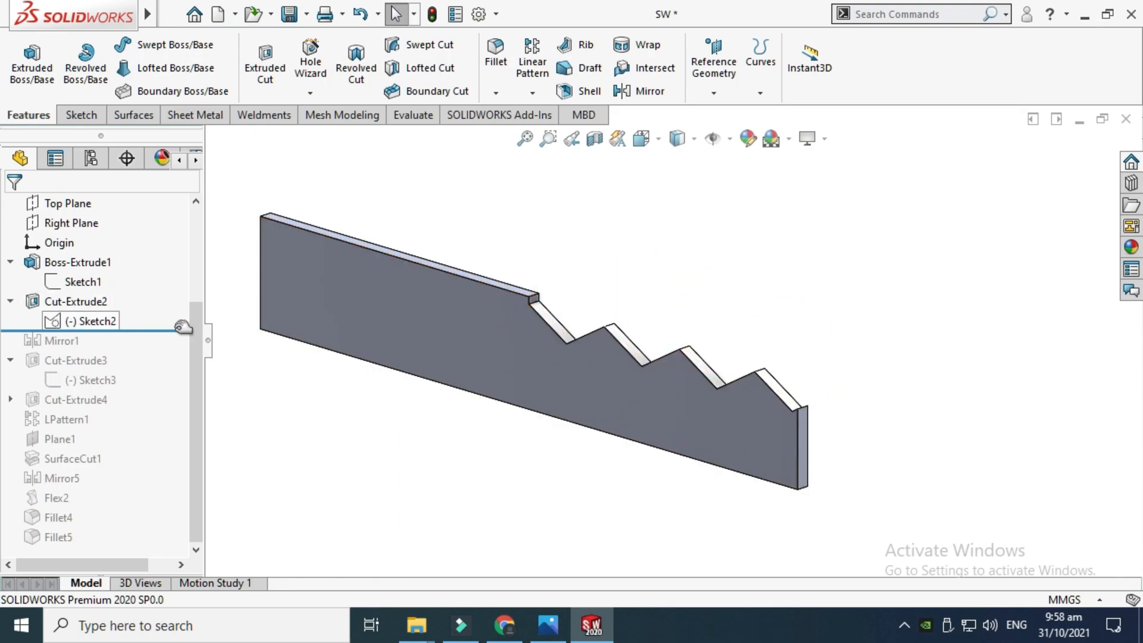
{"action": "left_click", "coordinate": [92, 321]}
{"action": "left_click", "coordinate": [110, 264]}
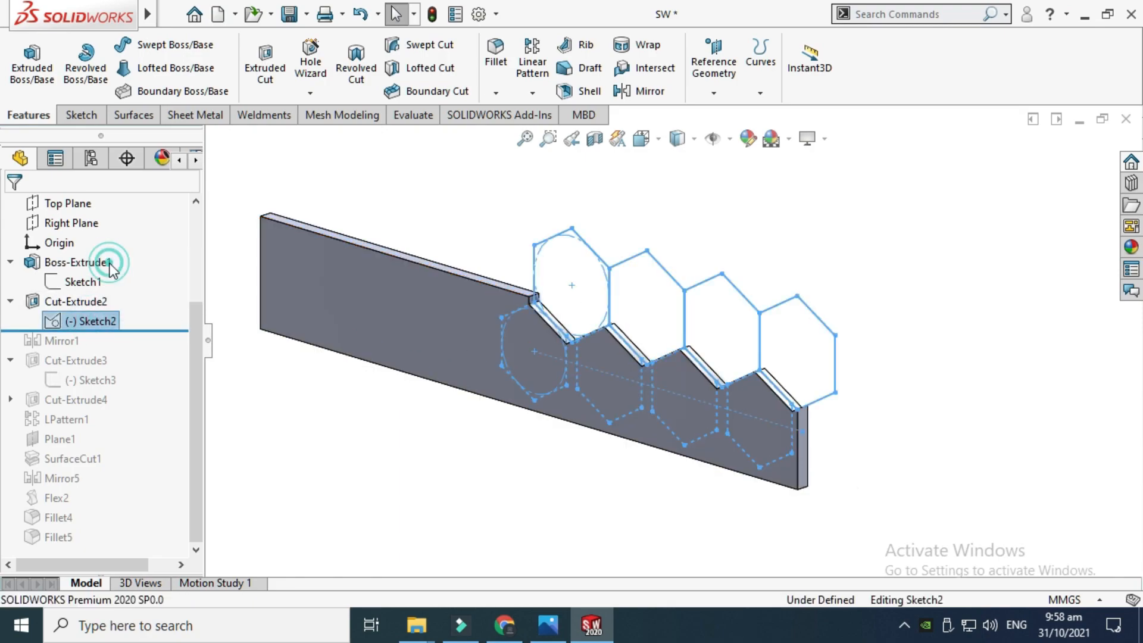
{"action": "left_click", "coordinate": [653, 143]}
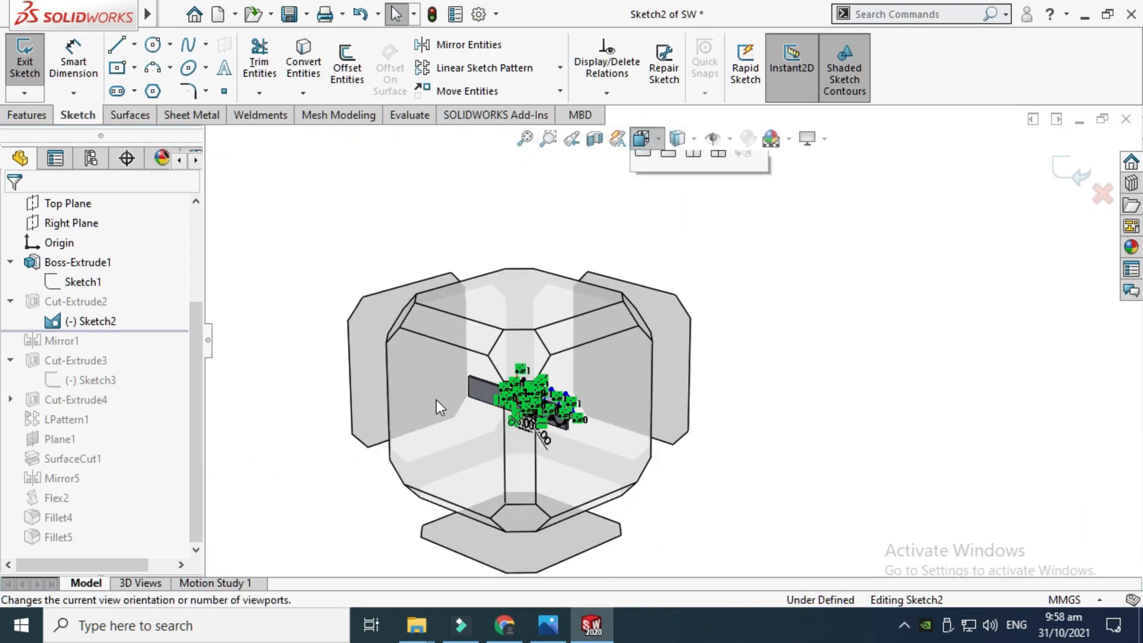
{"action": "left_click", "coordinate": [437, 399]}
{"action": "scroll", "coordinate": [661, 358], "scroll_direction": "down", "scroll_amount": 5}
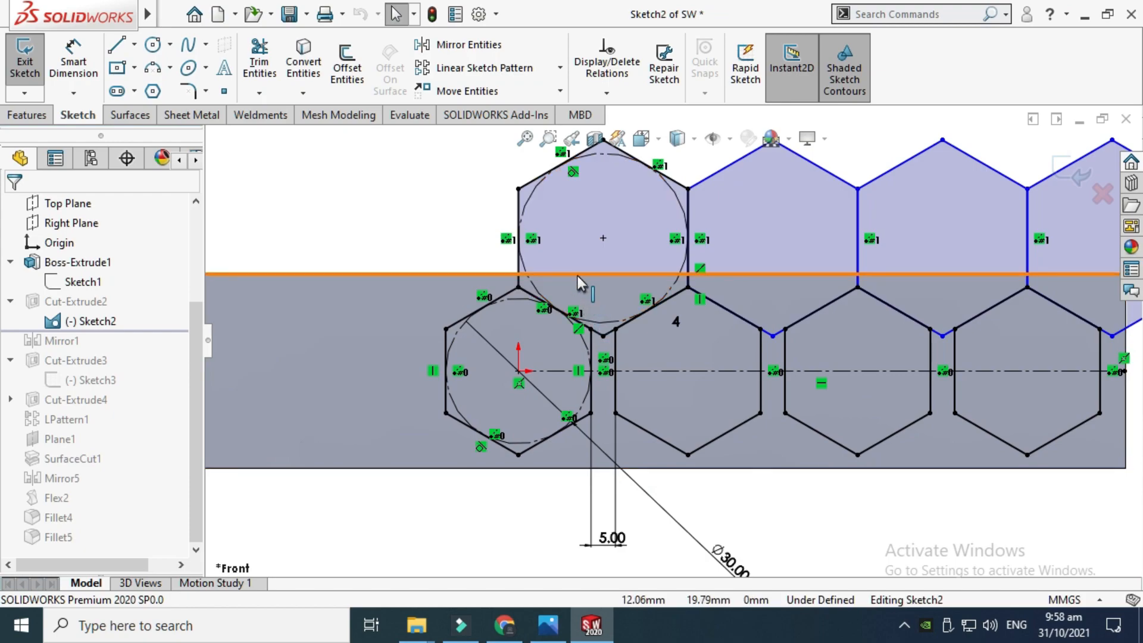
{"action": "scroll", "coordinate": [607, 201], "scroll_direction": "up", "scroll_amount": 1}
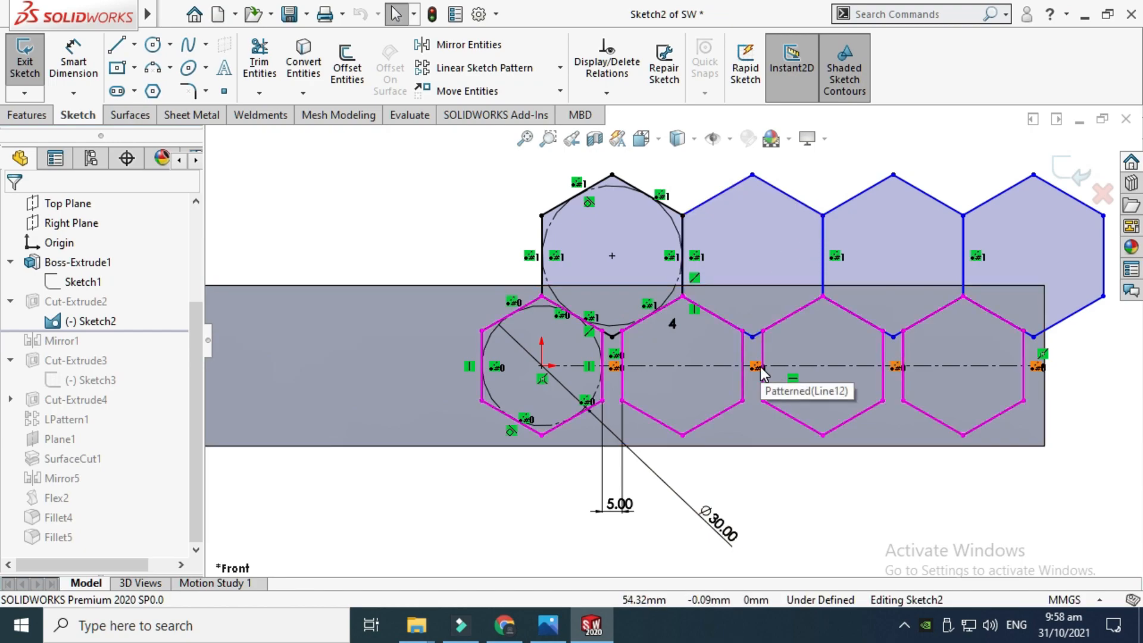
{"action": "scroll", "coordinate": [756, 286], "scroll_direction": "up", "scroll_amount": 1}
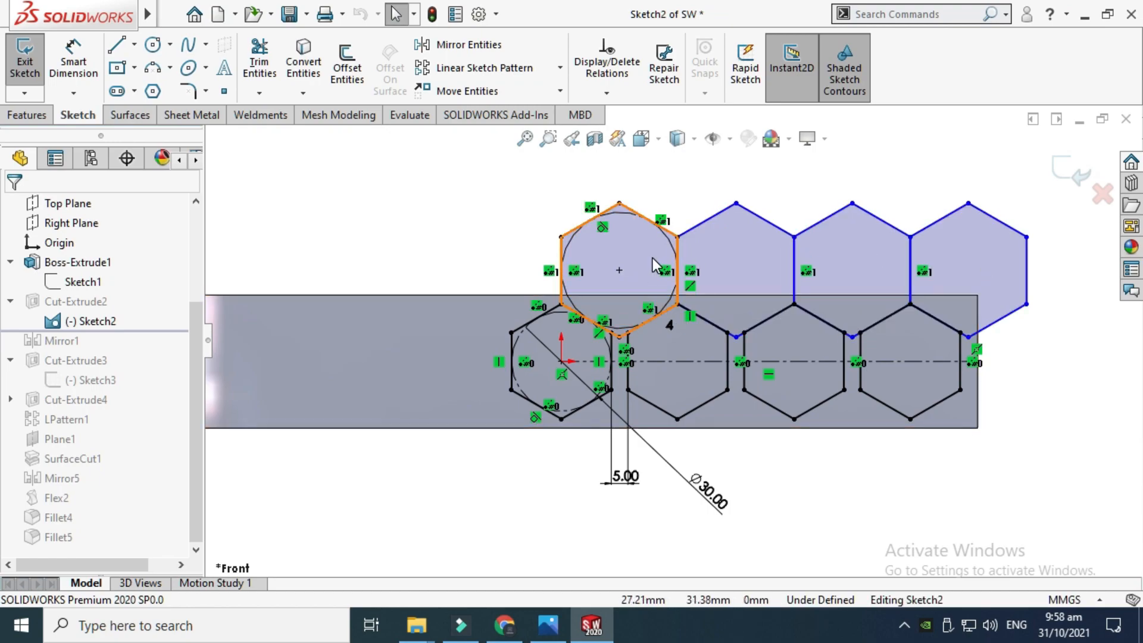
{"action": "scroll", "coordinate": [659, 309], "scroll_direction": "up", "scroll_amount": 1}
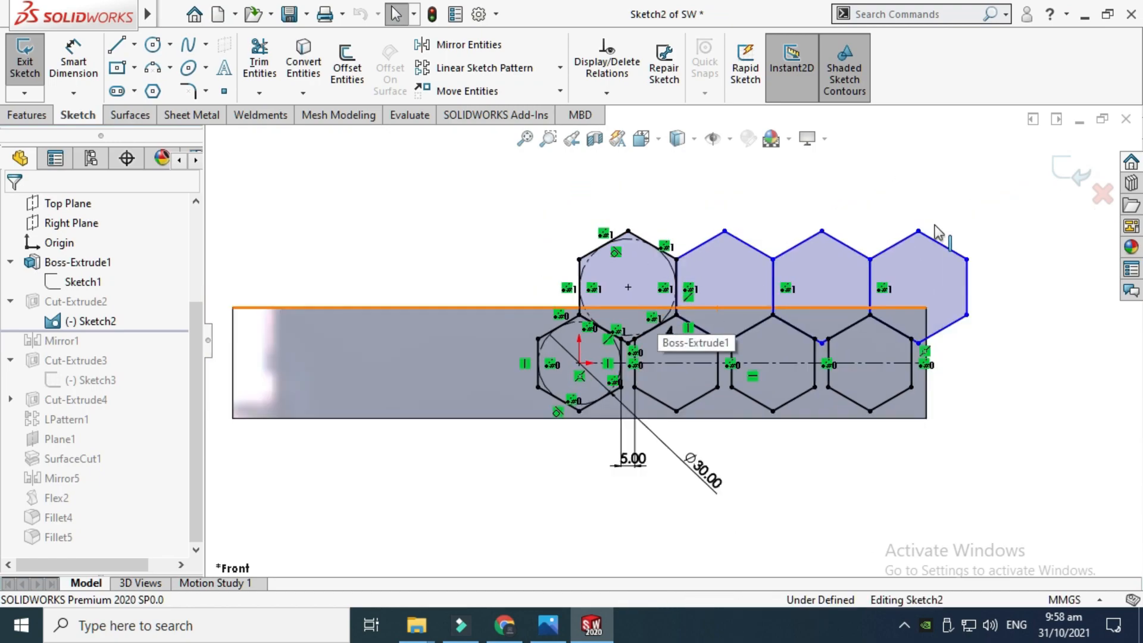
{"action": "left_click", "coordinate": [1069, 170]}
{"action": "right_click", "coordinate": [826, 199]}
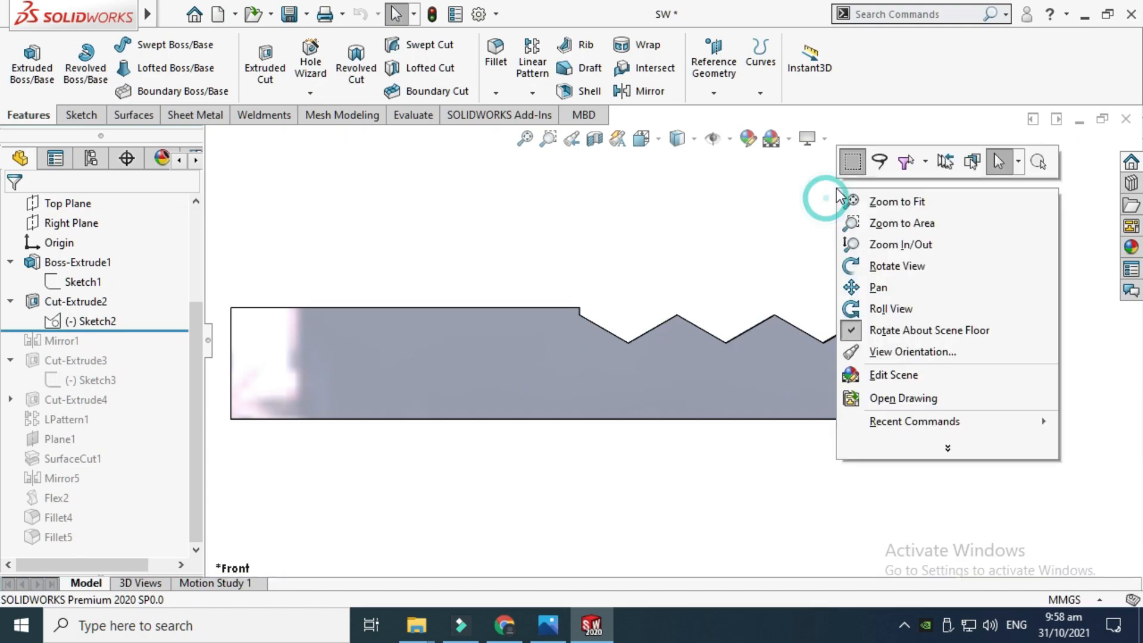
Open the Cut-Extrude2 feature definition, review its Mid Plane end condition, and cancel without changes
{"action": "left_click", "coordinate": [871, 266]}
{"action": "left_click_drag", "start_coordinate": [834, 224], "coordinate": [235, 296]}
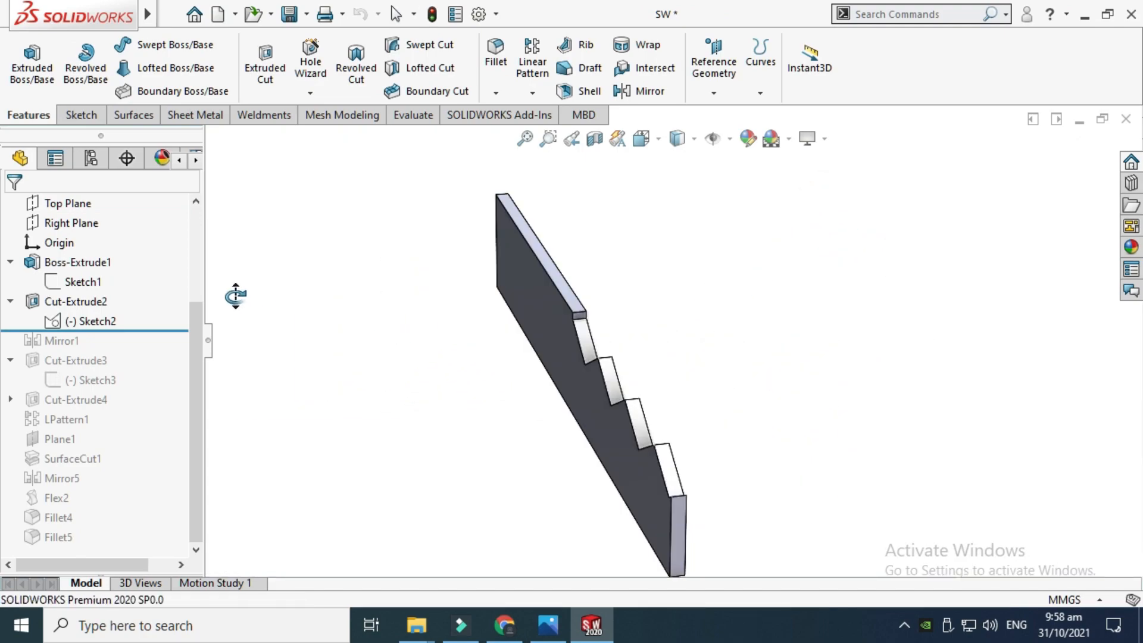
{"action": "left_click", "coordinate": [95, 302]}
{"action": "left_click", "coordinate": [112, 249]}
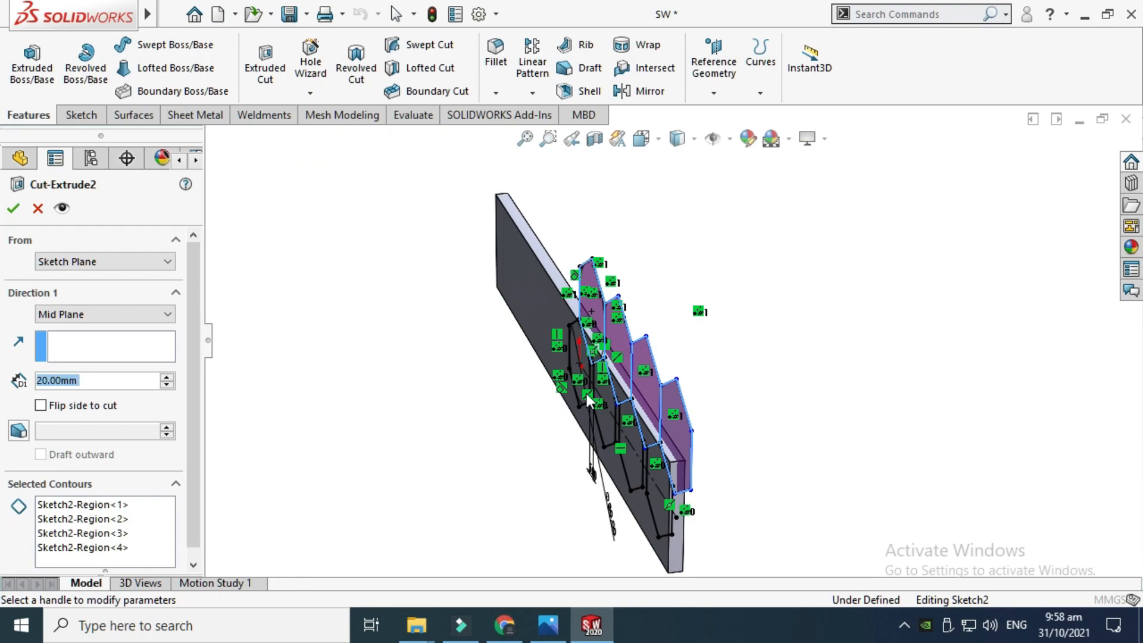
{"action": "scroll", "coordinate": [591, 397], "scroll_direction": "down", "scroll_amount": 1}
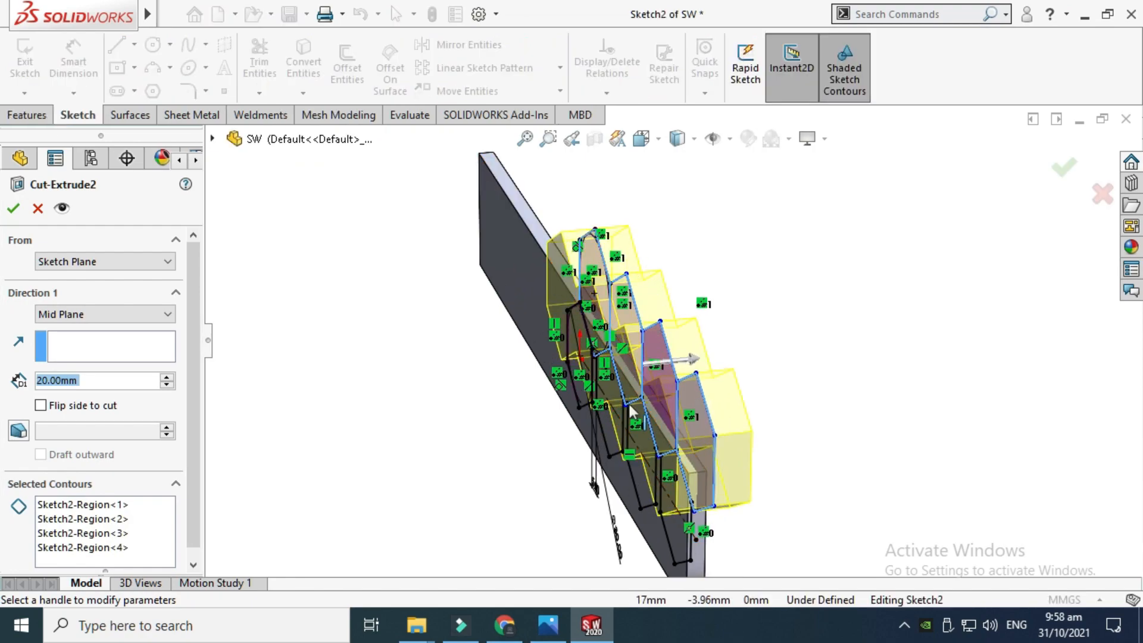
{"action": "right_click", "coordinate": [748, 255]}
{"action": "mouse_move", "coordinate": [827, 312]}
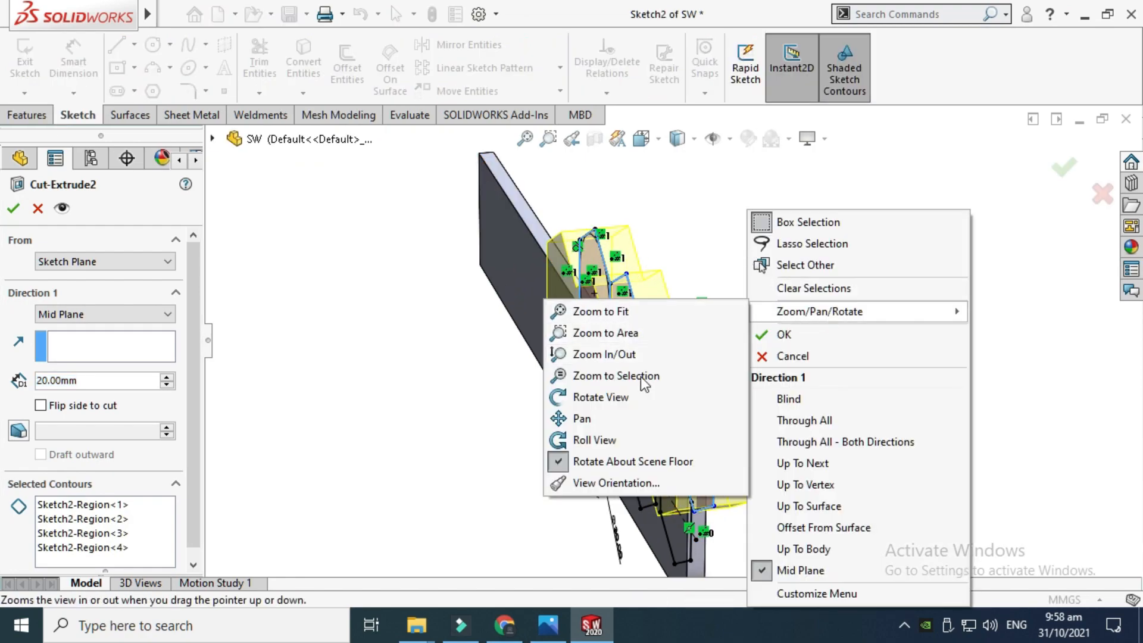
{"action": "left_click", "coordinate": [638, 397]}
{"action": "left_click_drag", "start_coordinate": [489, 417], "coordinate": [560, 414]}
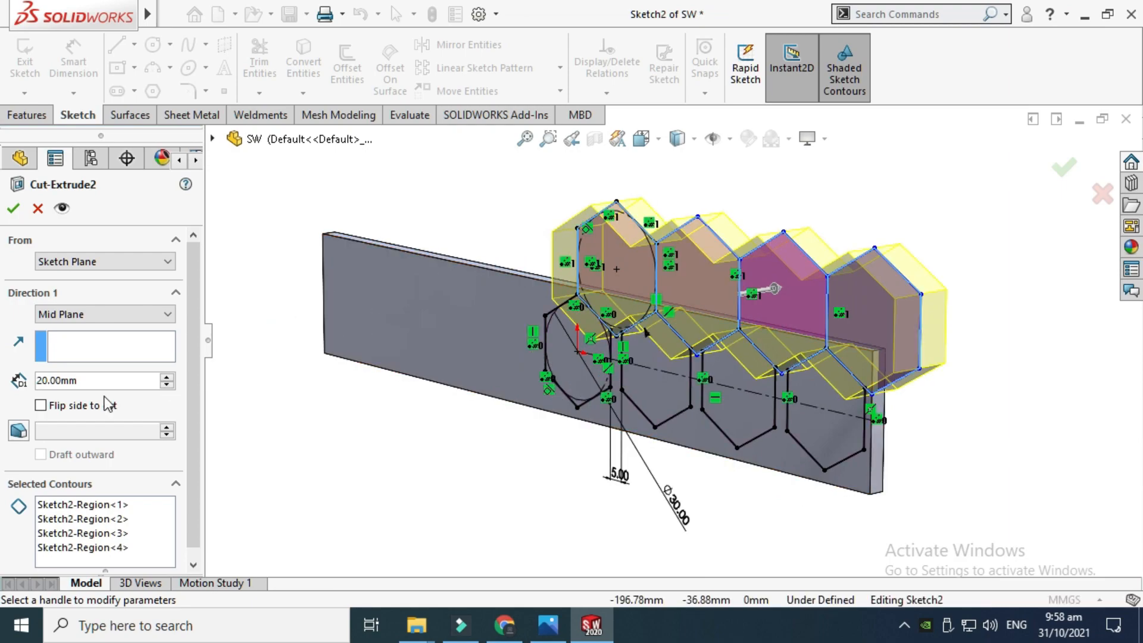
{"action": "left_click", "coordinate": [98, 314]}
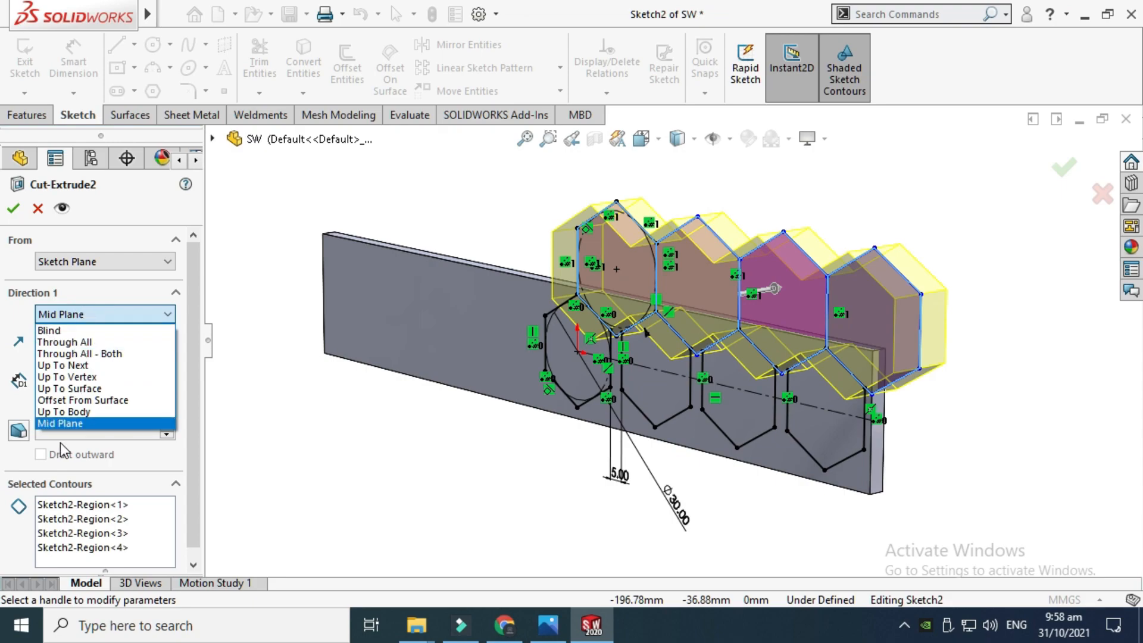
{"action": "left_click", "coordinate": [38, 208]}
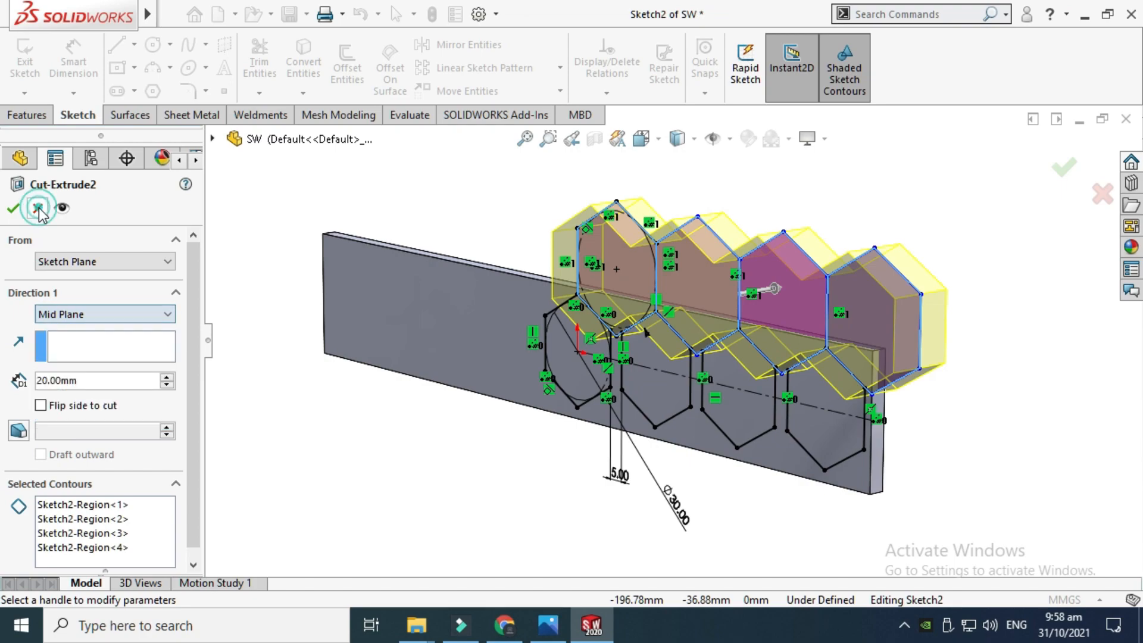
{"action": "left_click", "coordinate": [37, 208]}
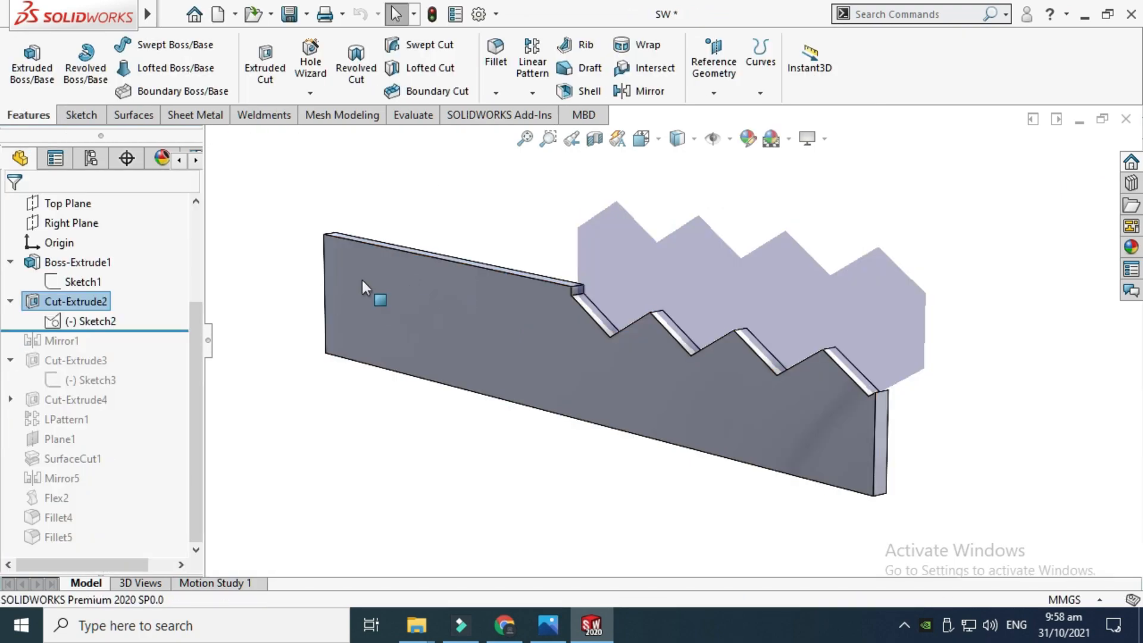
Rebuild, roll the feature tree forward to include Mirror1, and open and close its definition
{"action": "left_click", "coordinate": [433, 15]}
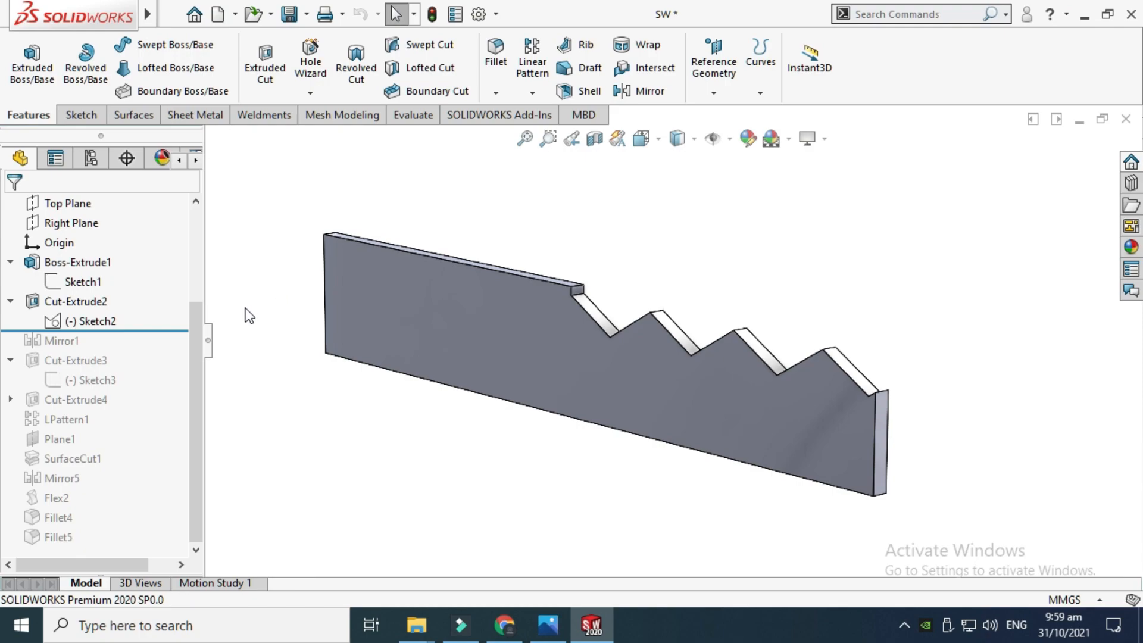
{"action": "left_click_drag", "start_coordinate": [177, 331], "coordinate": [177, 344]}
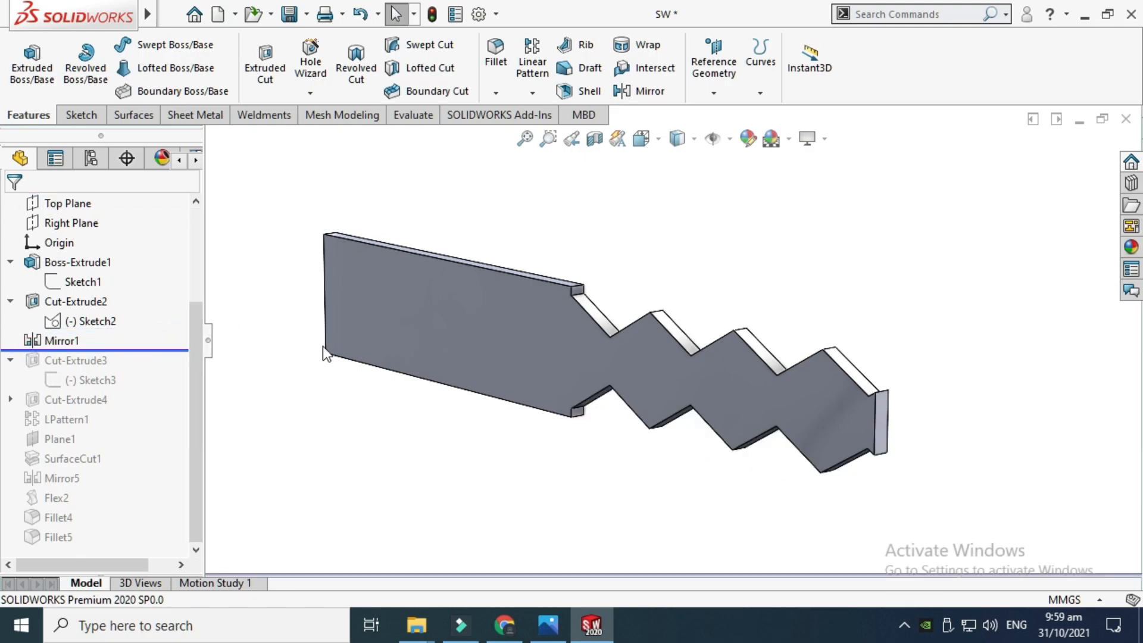
{"action": "left_click", "coordinate": [64, 340]}
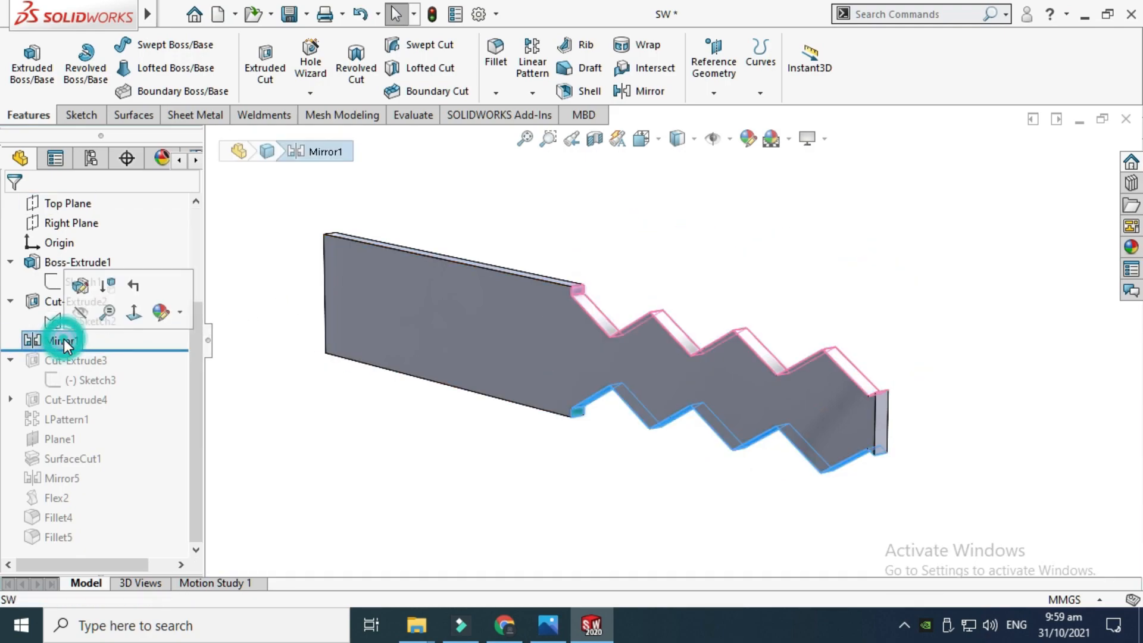
{"action": "left_click", "coordinate": [80, 287]}
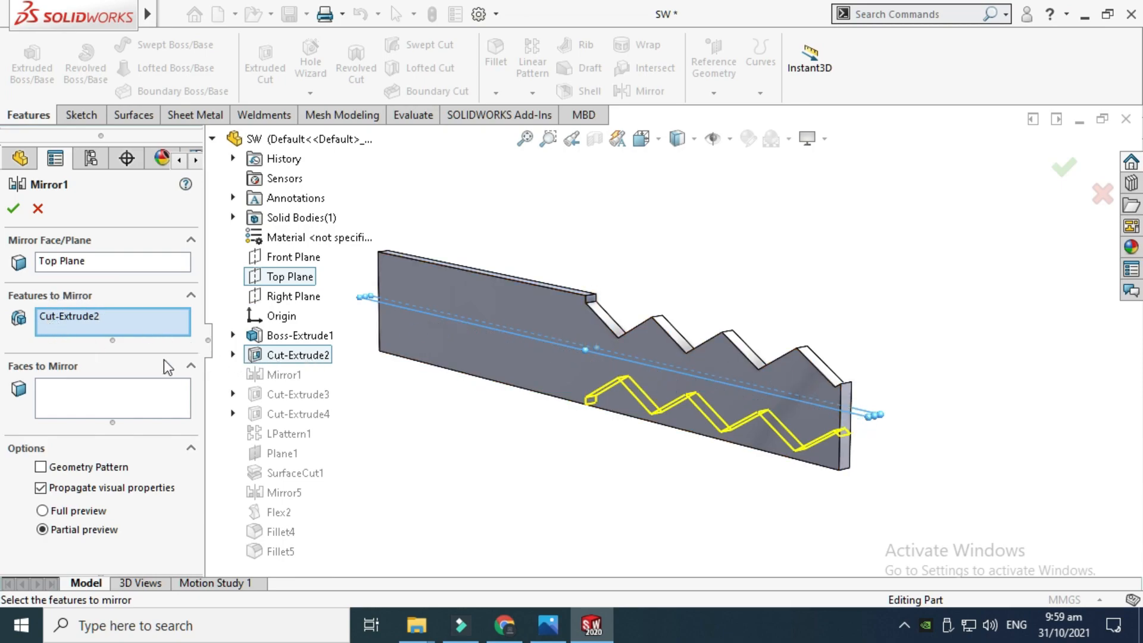
{"action": "left_click", "coordinate": [13, 208]}
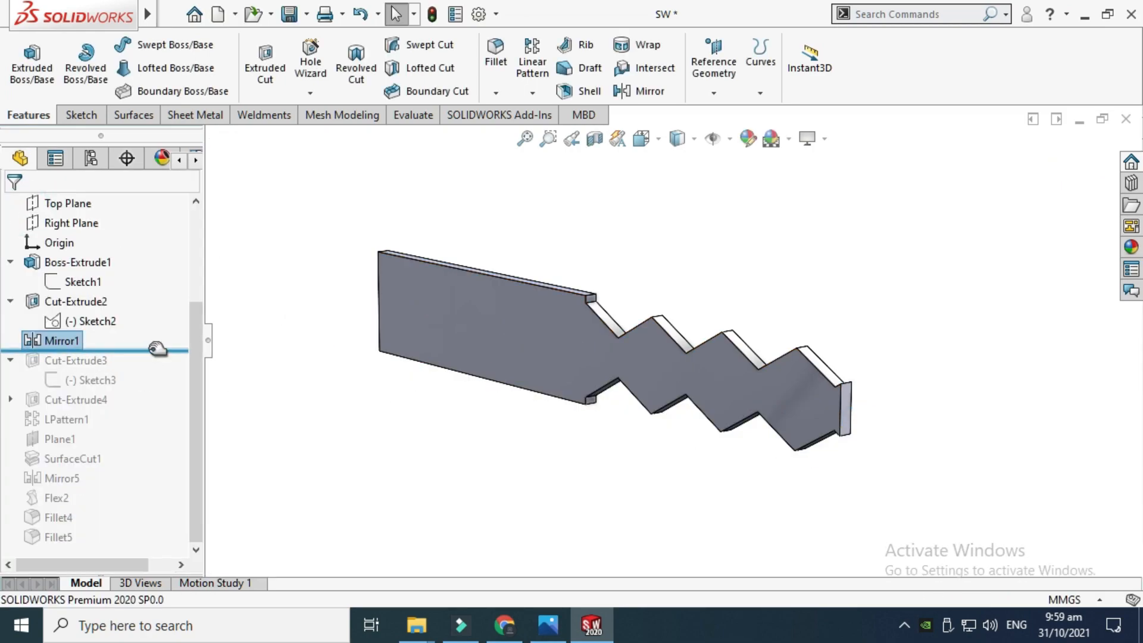
Roll the feature tree forward past Cut-Extrude3, dismissing the unabsorb dialog
{"action": "left_click_drag", "start_coordinate": [157, 349], "coordinate": [156, 367]}
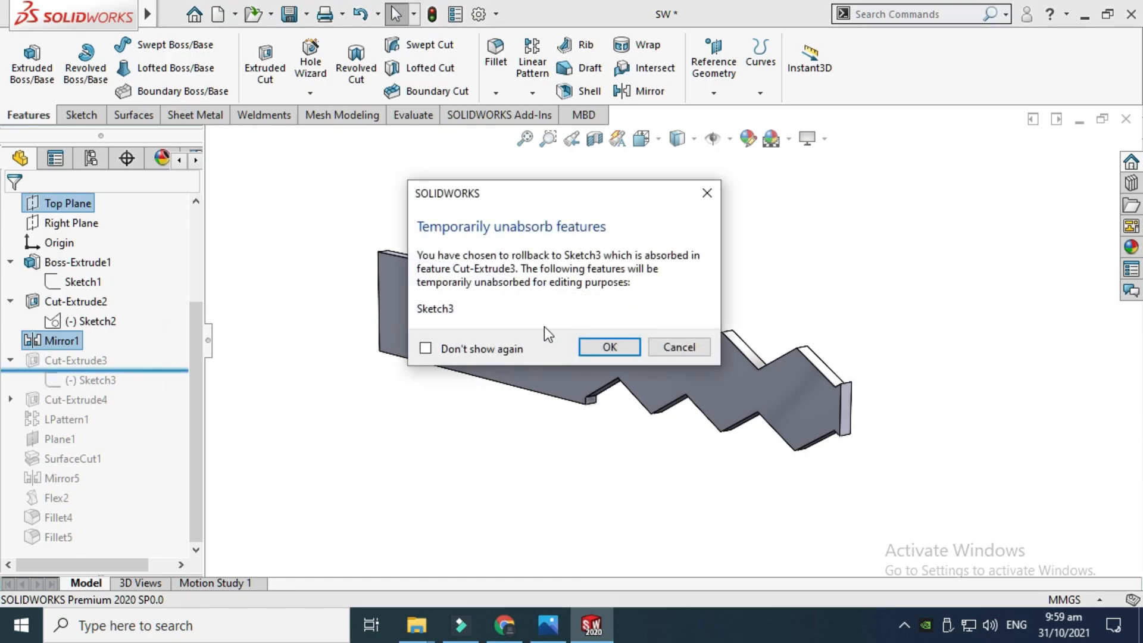
{"action": "left_click", "coordinate": [704, 192]}
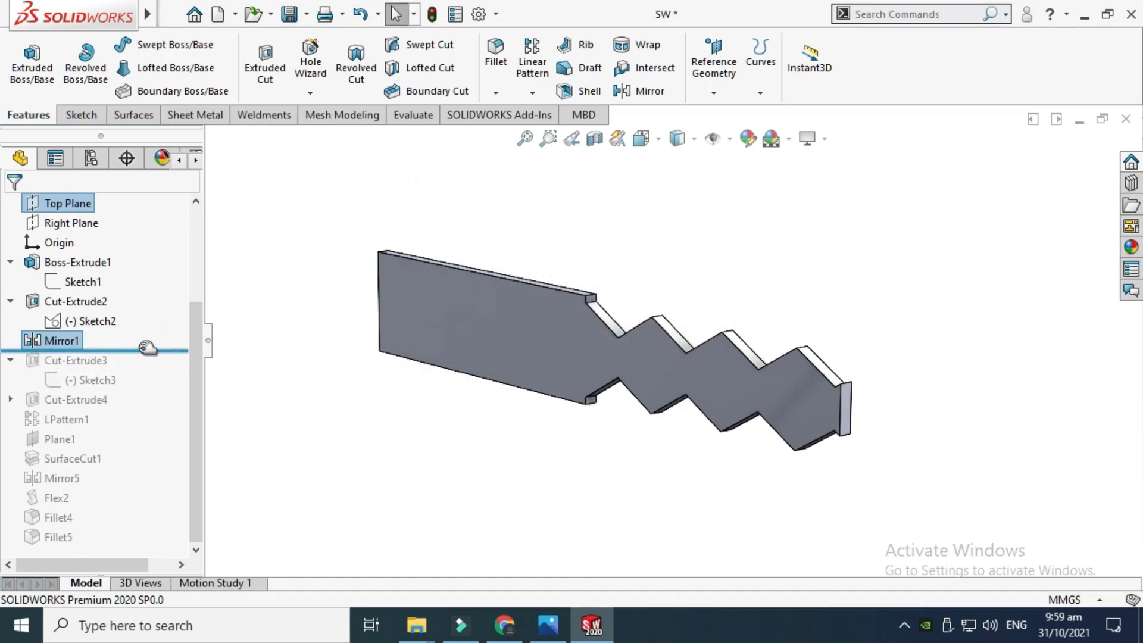
{"action": "left_click_drag", "start_coordinate": [147, 348], "coordinate": [147, 385]}
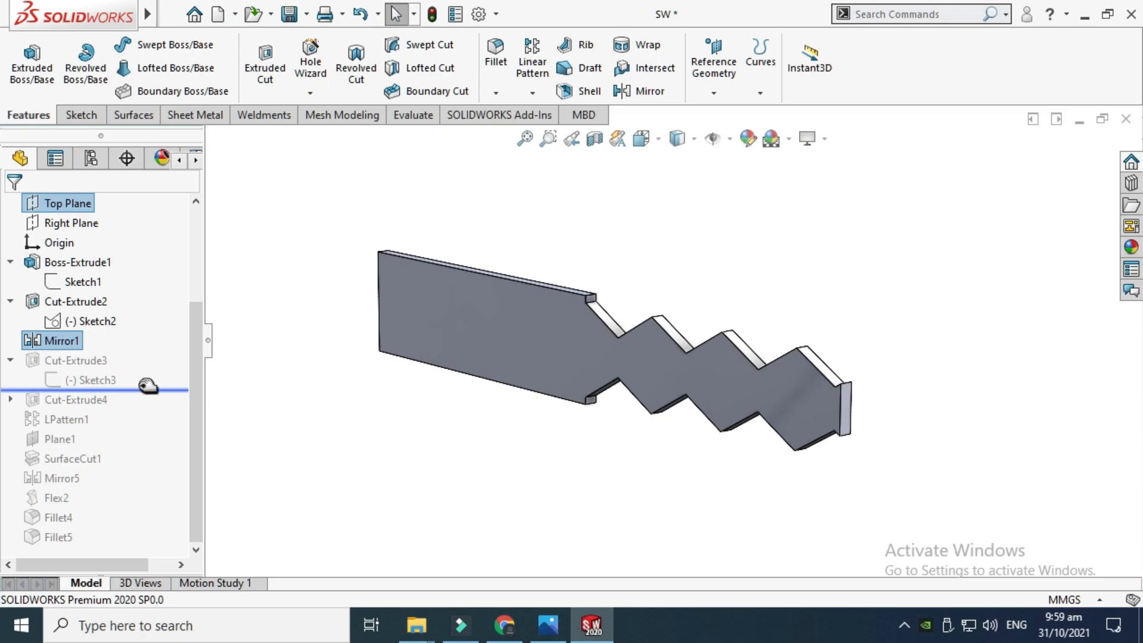
{"action": "left_click_drag", "start_coordinate": [148, 386], "coordinate": [149, 387]}
{"action": "scroll", "coordinate": [591, 363], "scroll_direction": "down", "scroll_amount": 6}
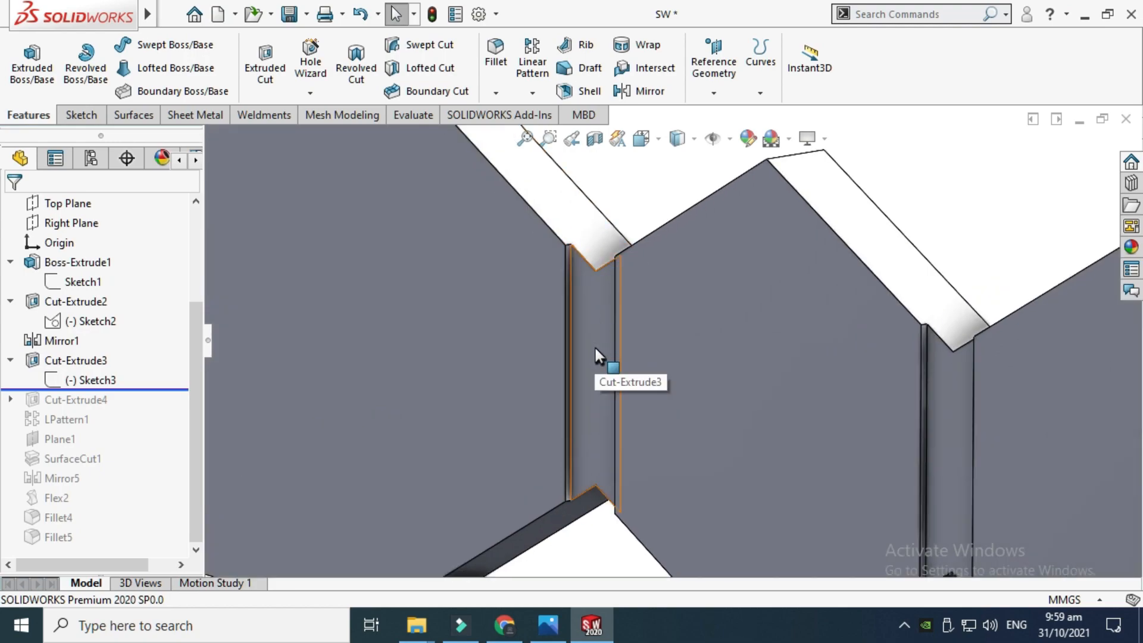
{"action": "scroll", "coordinate": [596, 356], "scroll_direction": "up", "scroll_amount": 3}
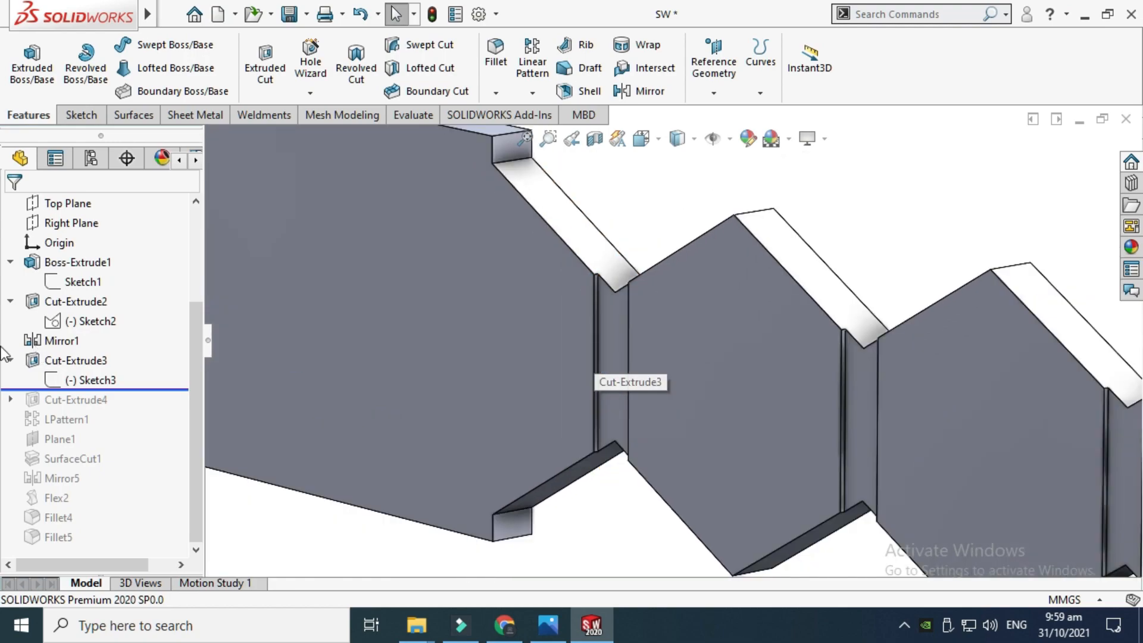
Edit Sketch3 of Cut-Extrude3 and view it from the front
{"action": "left_click", "coordinate": [113, 384]}
{"action": "left_click", "coordinate": [126, 328]}
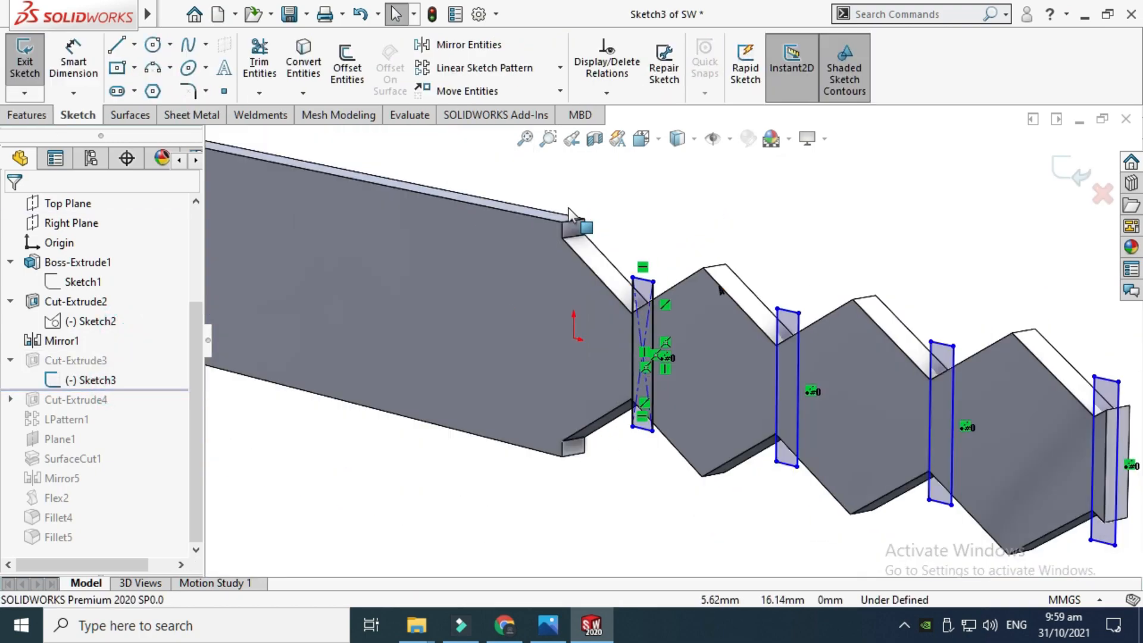
{"action": "left_click", "coordinate": [641, 138]}
{"action": "left_click", "coordinate": [456, 393]}
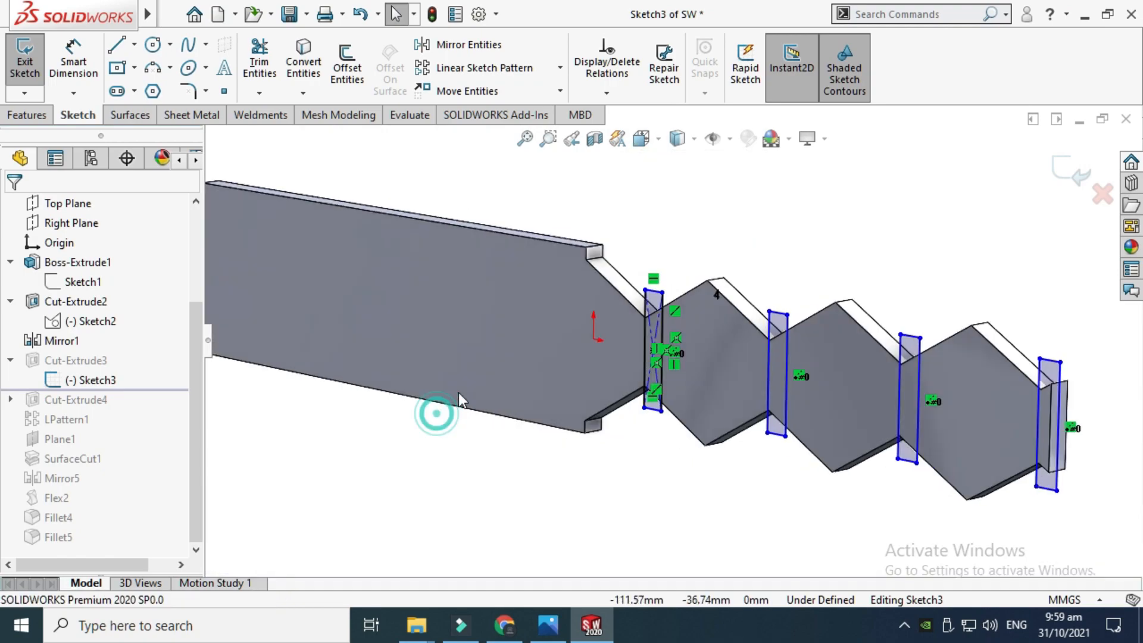
{"action": "scroll", "coordinate": [837, 337], "scroll_direction": "down", "scroll_amount": 5}
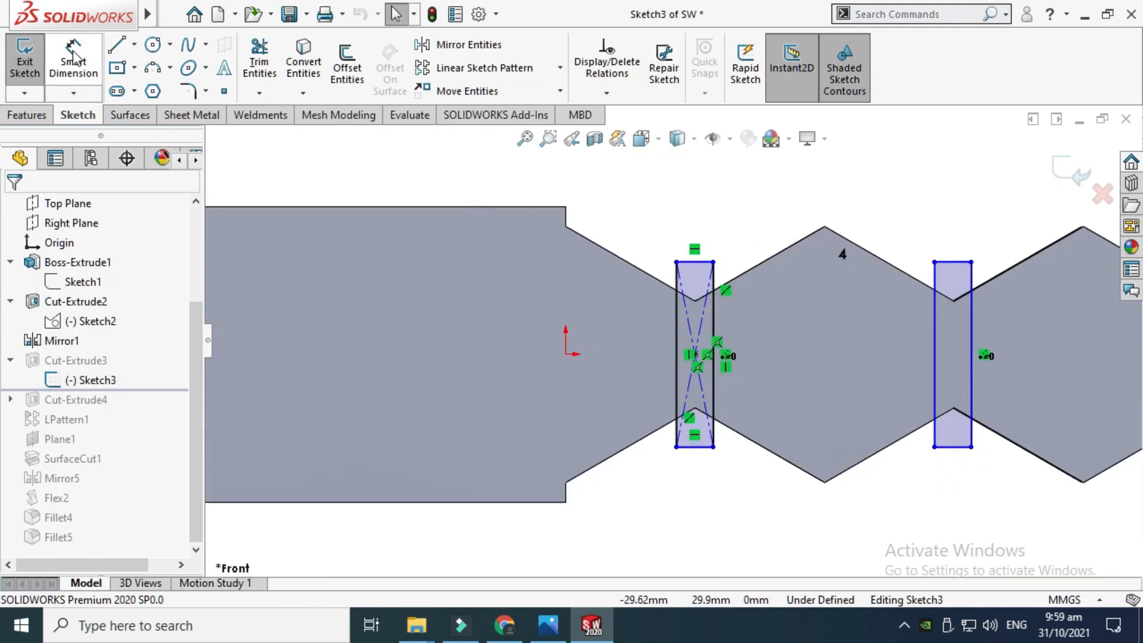
Use Smart Dimension to check the width between the first slot's two vertical lines without placing it
{"action": "left_click", "coordinate": [73, 56]}
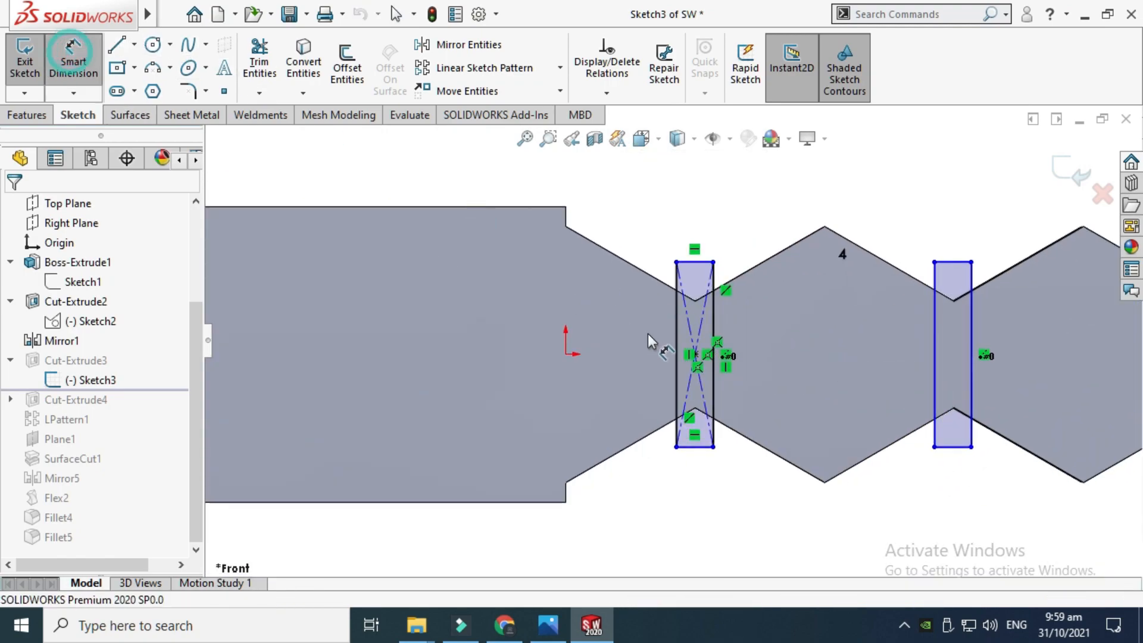
{"action": "left_click", "coordinate": [679, 351]}
{"action": "left_click", "coordinate": [713, 348]}
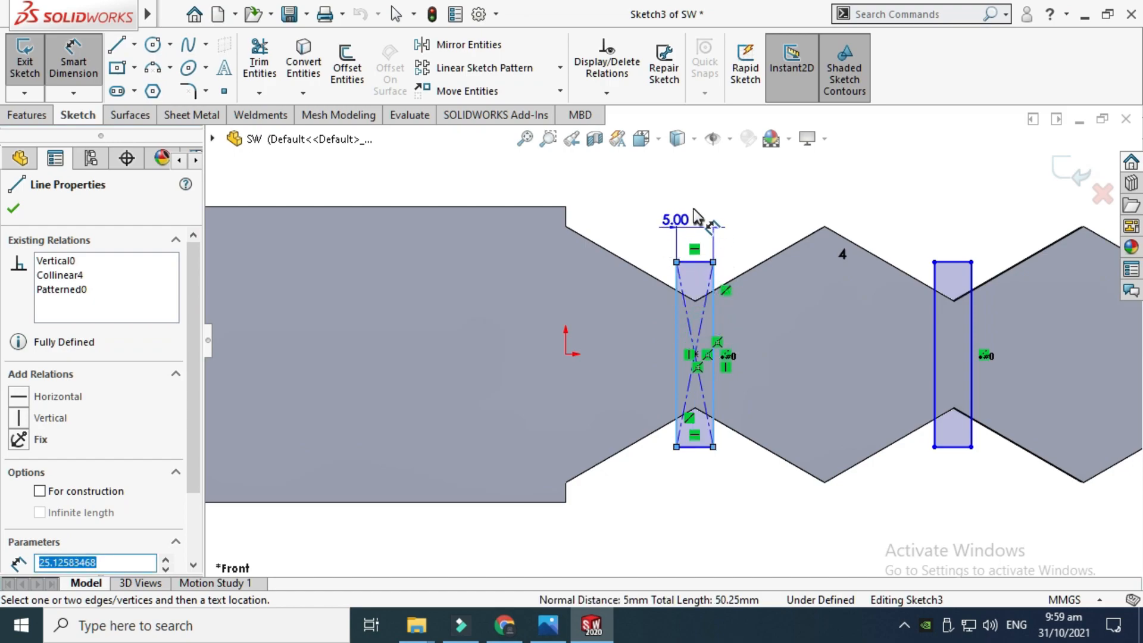
{"action": "key", "text": "Escape"}
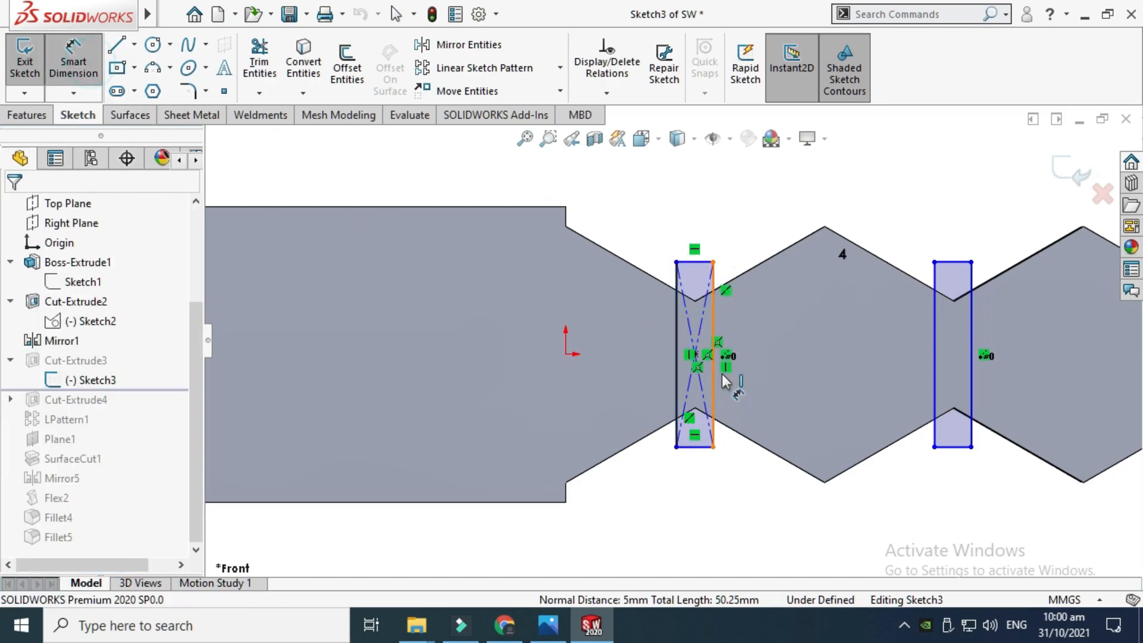
Select a slot's vertical line to inspect its length, then zoom to fit and exit the sketch
{"action": "left_click", "coordinate": [719, 384]}
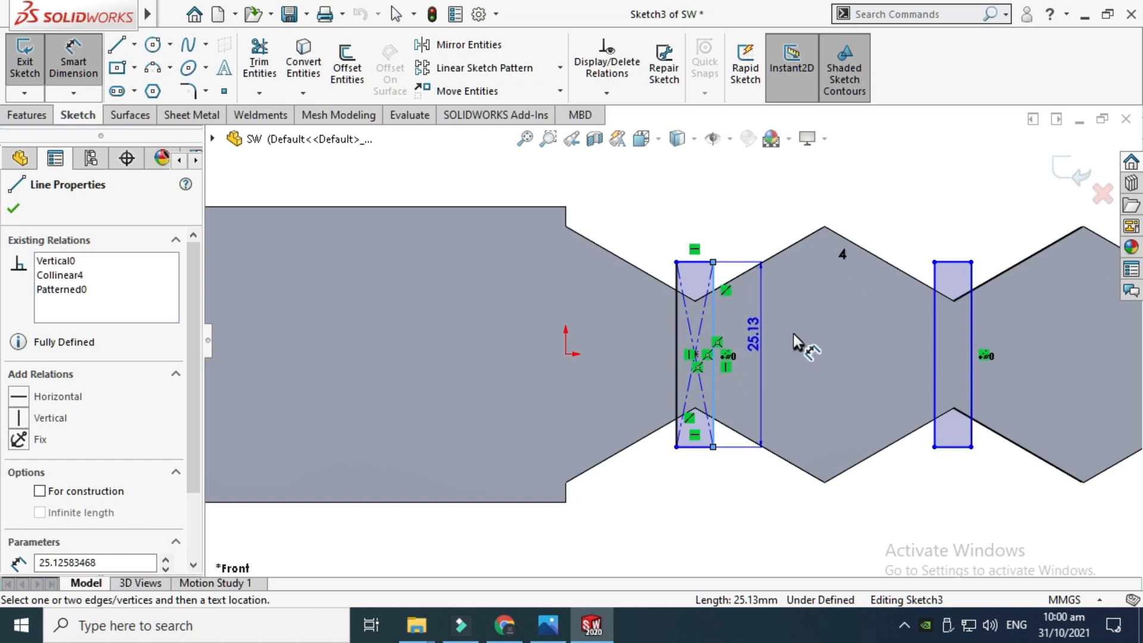
{"action": "key", "text": "Escape"}
{"action": "key", "text": "Escape"}
{"action": "key", "text": "f"}
{"action": "left_click", "coordinate": [1063, 177]}
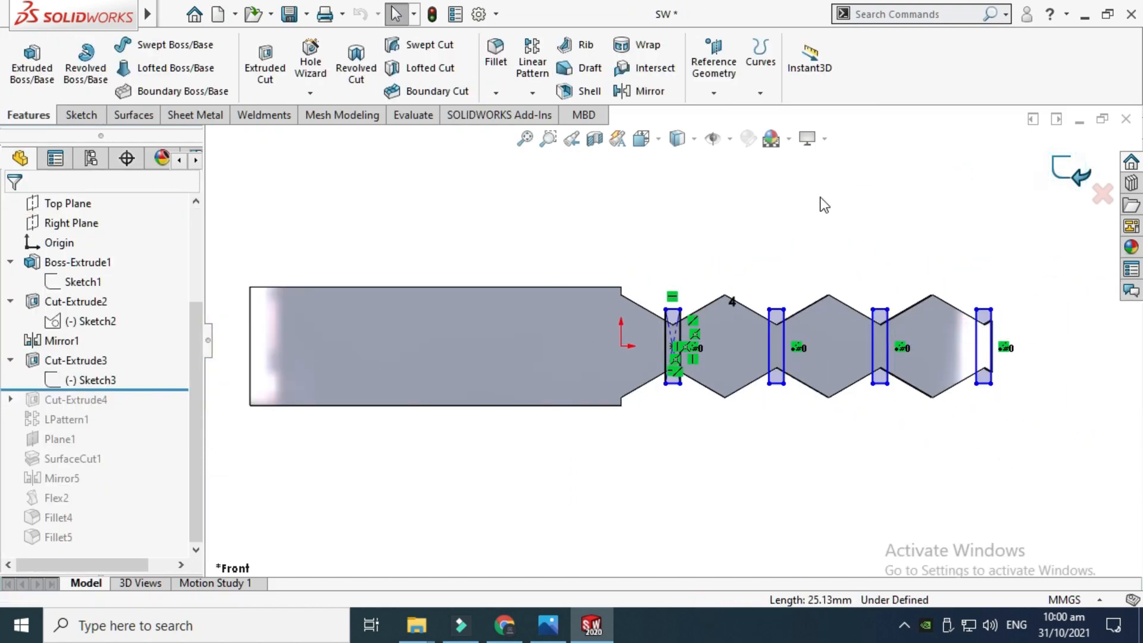
Open the Cut-Extrude3 feature definition to review its offset start and blind depth, then close it
{"action": "right_click", "coordinate": [820, 197]}
{"action": "left_click", "coordinate": [869, 276]}
{"action": "left_click_drag", "start_coordinate": [742, 330], "coordinate": [701, 392]}
{"action": "scroll", "coordinate": [689, 378], "scroll_direction": "down", "scroll_amount": 4}
{"action": "left_click", "coordinate": [77, 360]}
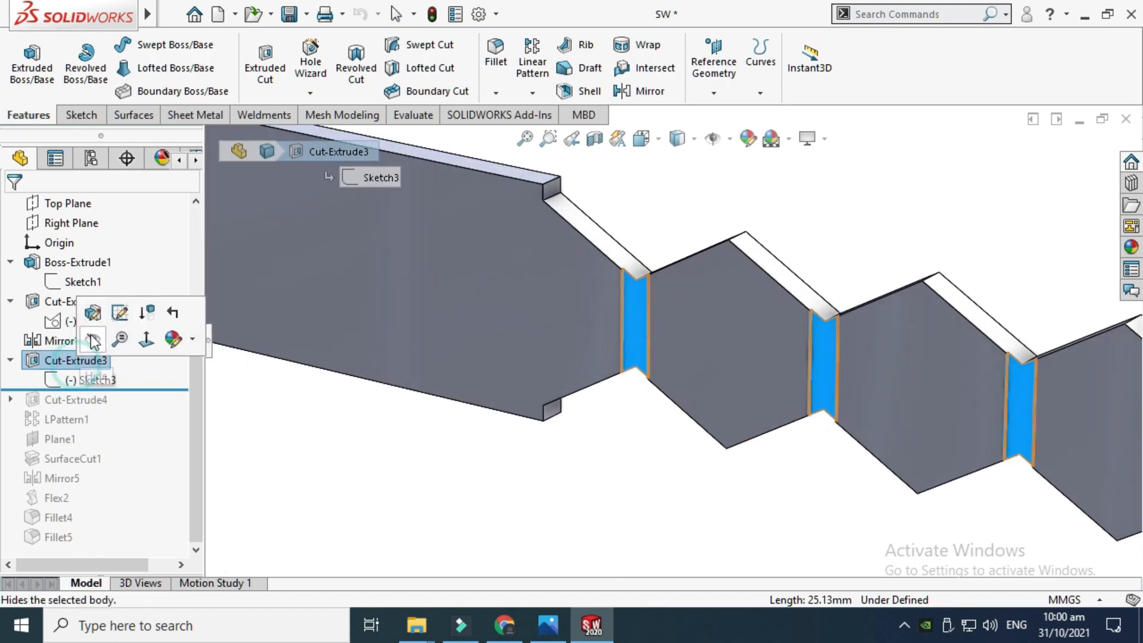
{"action": "left_click", "coordinate": [90, 311]}
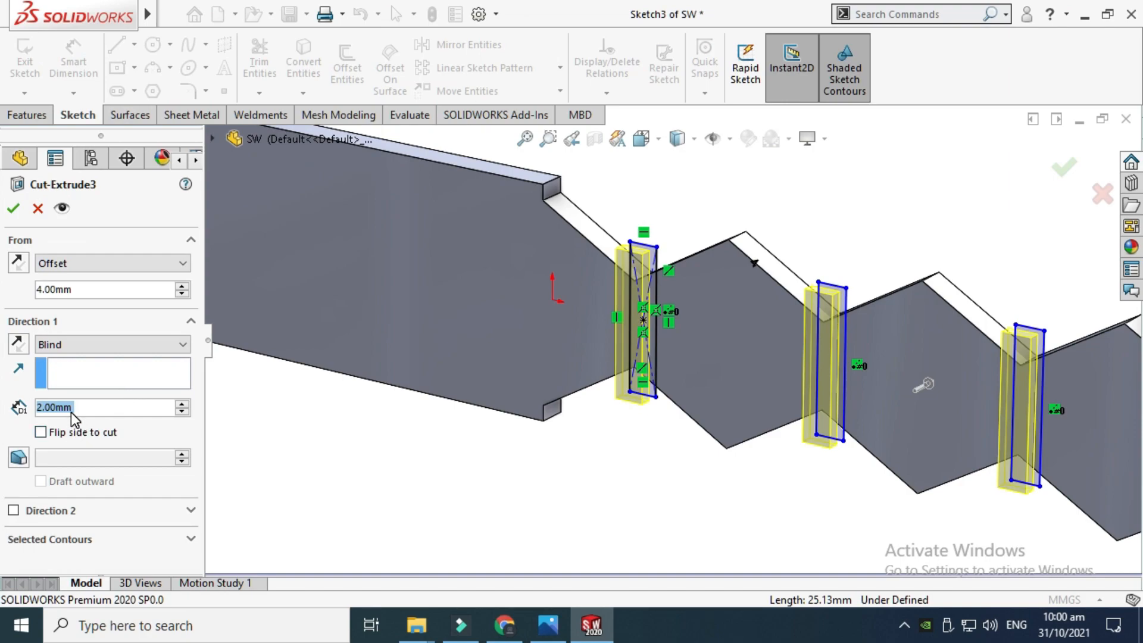
{"action": "left_click", "coordinate": [14, 209]}
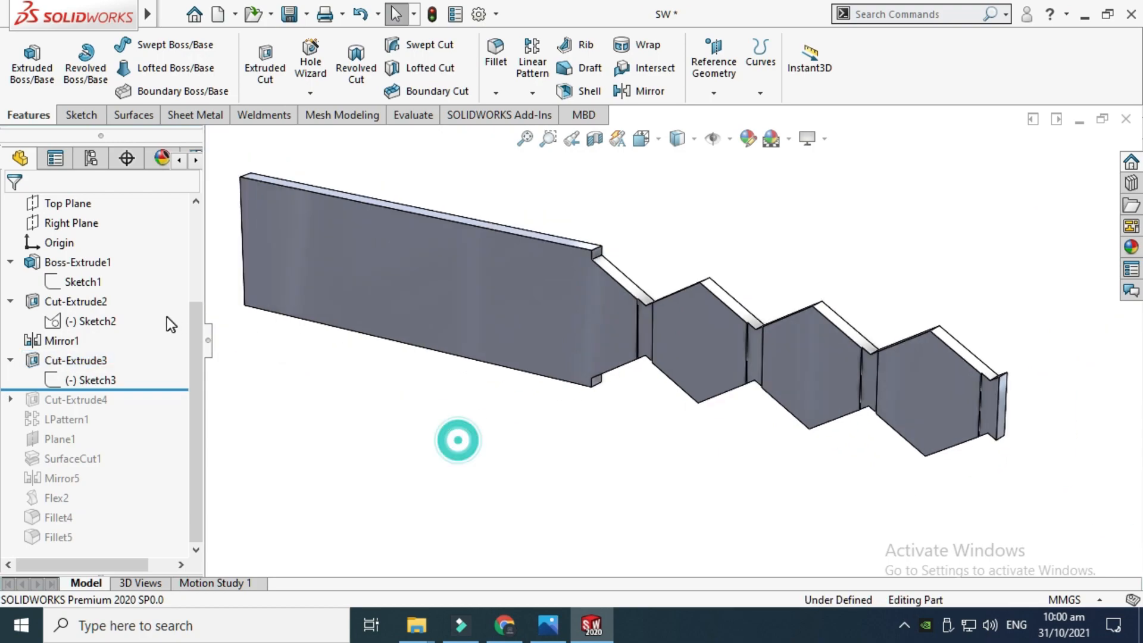
Roll the feature tree forward to include Cut-Extrude4 and expand it to show its sketch
{"action": "scroll", "coordinate": [720, 300], "scroll_direction": "up", "scroll_amount": 2}
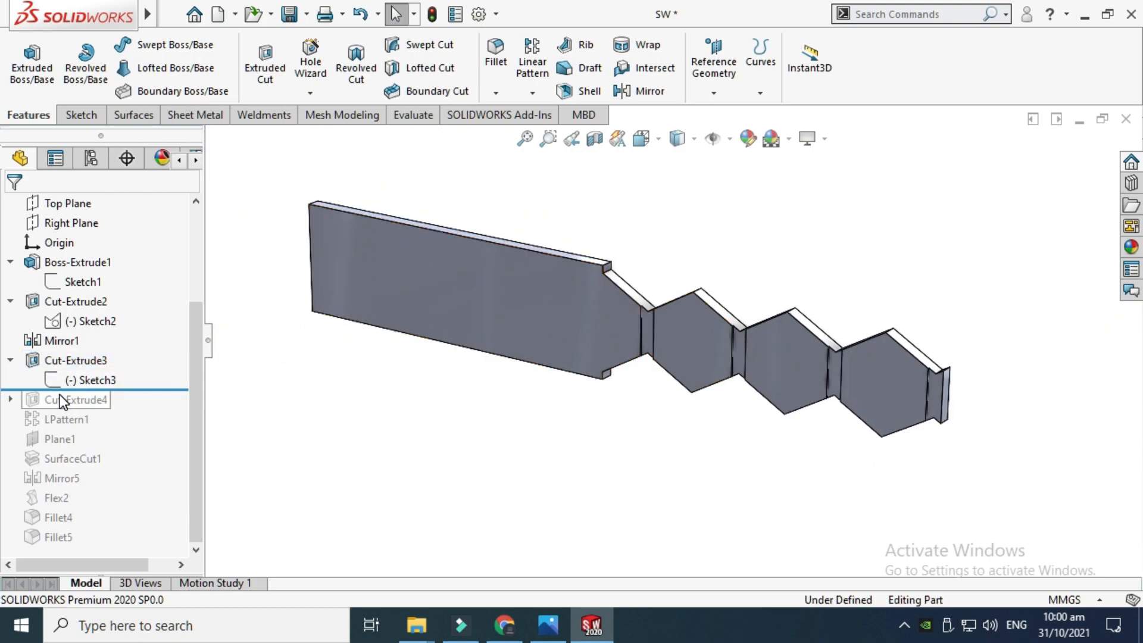
{"action": "left_click_drag", "start_coordinate": [173, 391], "coordinate": [173, 408]}
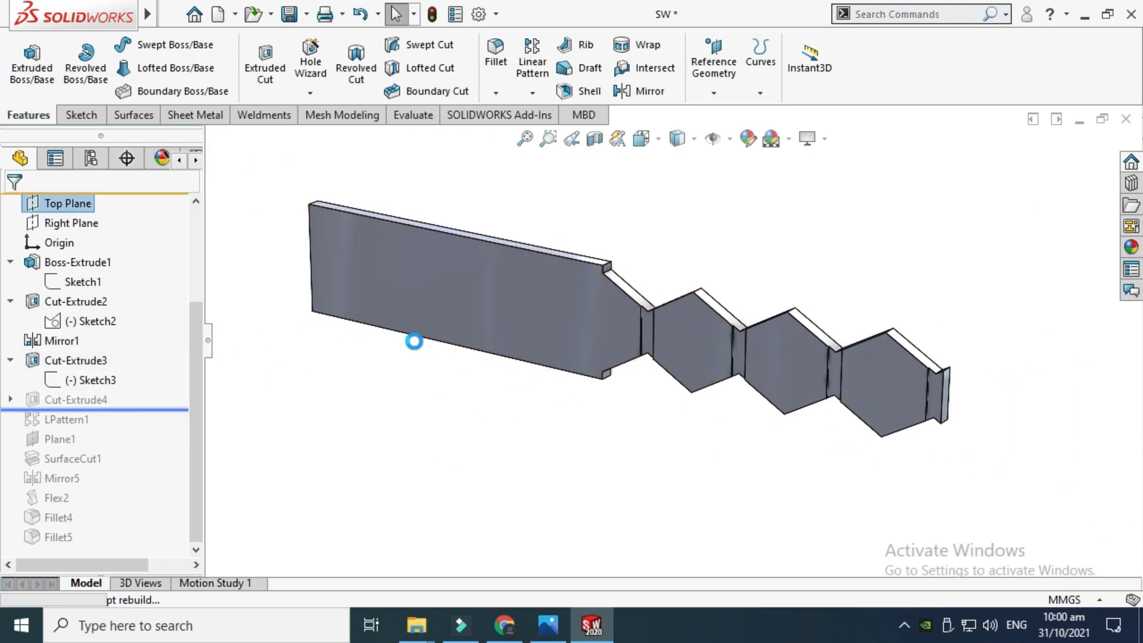
{"action": "scroll", "coordinate": [626, 320], "scroll_direction": "down", "scroll_amount": 3}
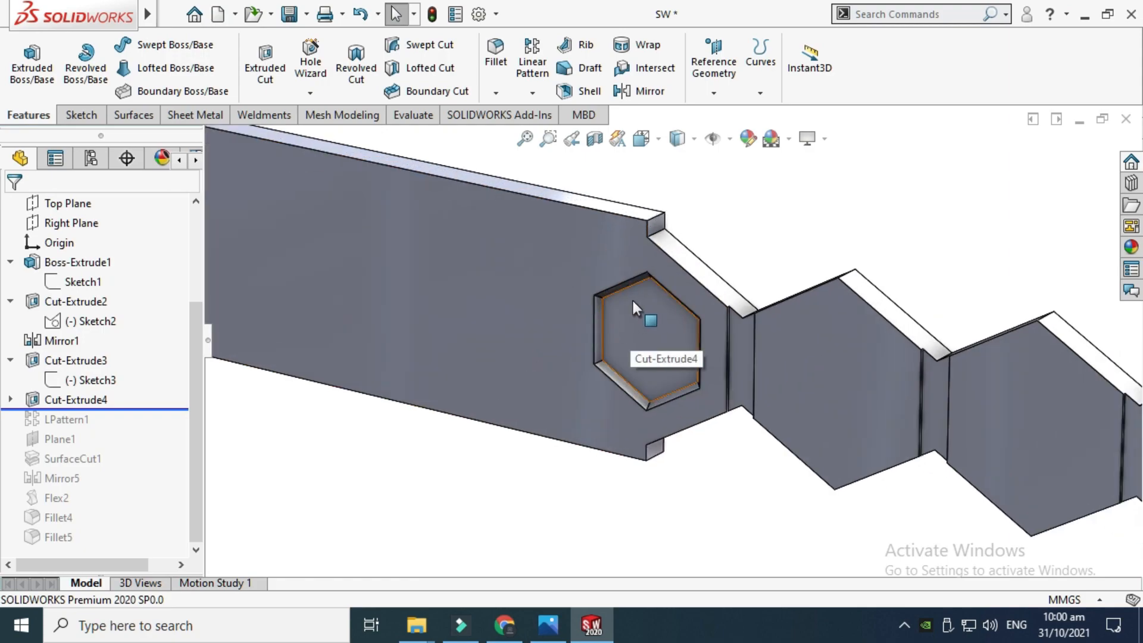
{"action": "key", "text": "Up"}
{"action": "key", "text": "Right"}
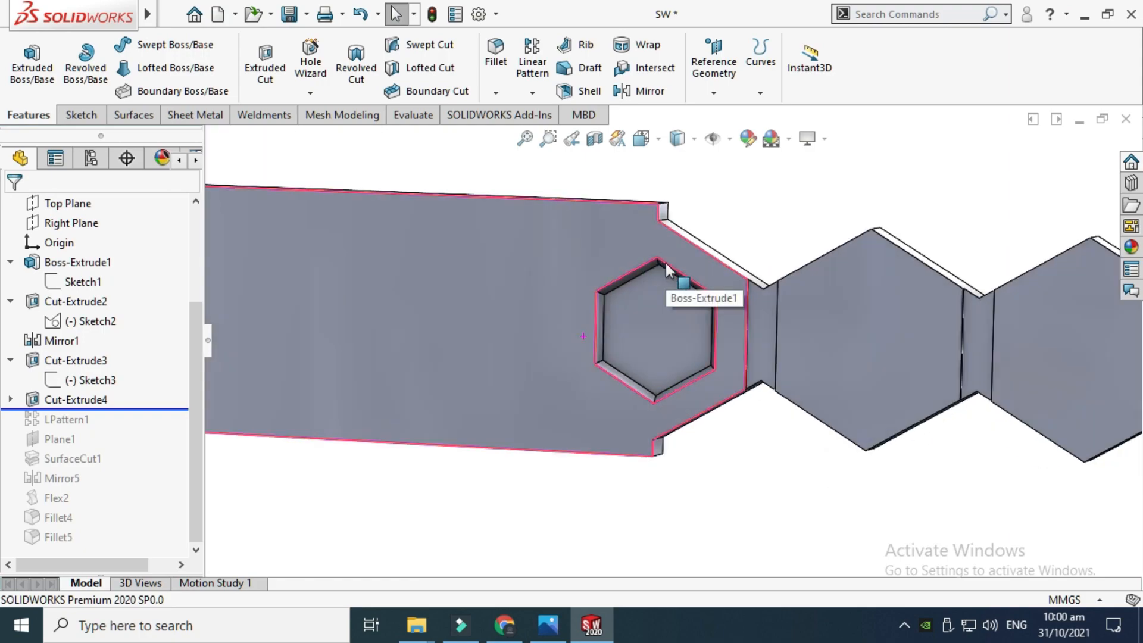
{"action": "key", "text": "Up"}
{"action": "middle_click_drag", "start_coordinate": [665, 263], "coordinate": [680, 287]}
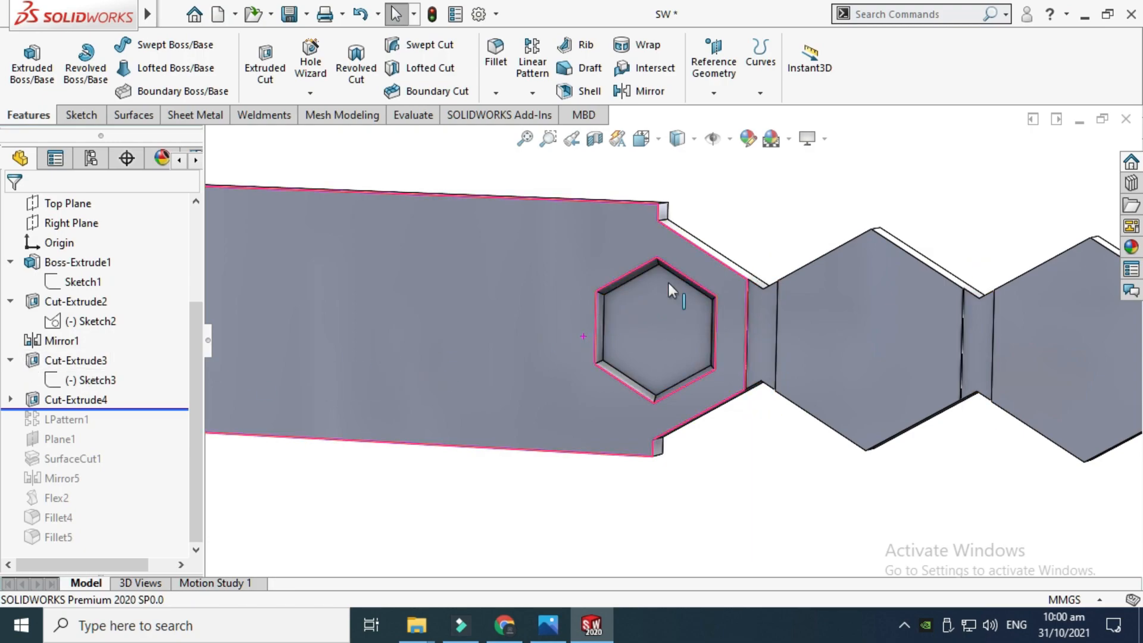
{"action": "left_click", "coordinate": [10, 399]}
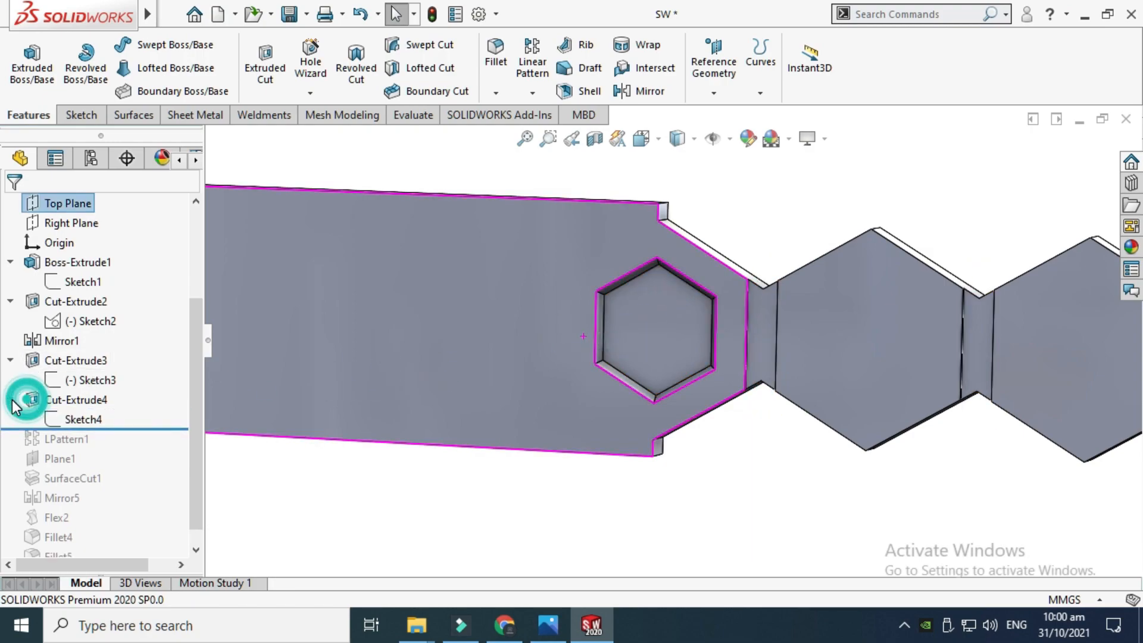
Open Sketch4 to view the 20 mm hexagon profile, then exit the sketch
{"action": "left_click", "coordinate": [85, 419]}
{"action": "left_click", "coordinate": [101, 365]}
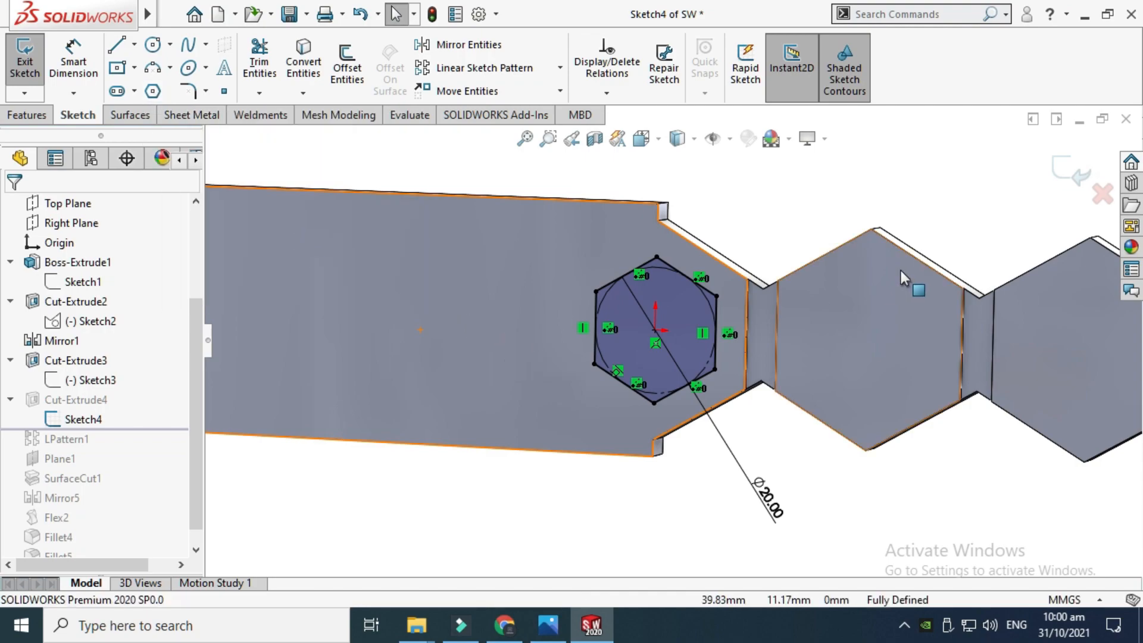
{"action": "scroll", "coordinate": [911, 316], "scroll_direction": "up", "scroll_amount": 1}
{"action": "left_click", "coordinate": [1062, 166]}
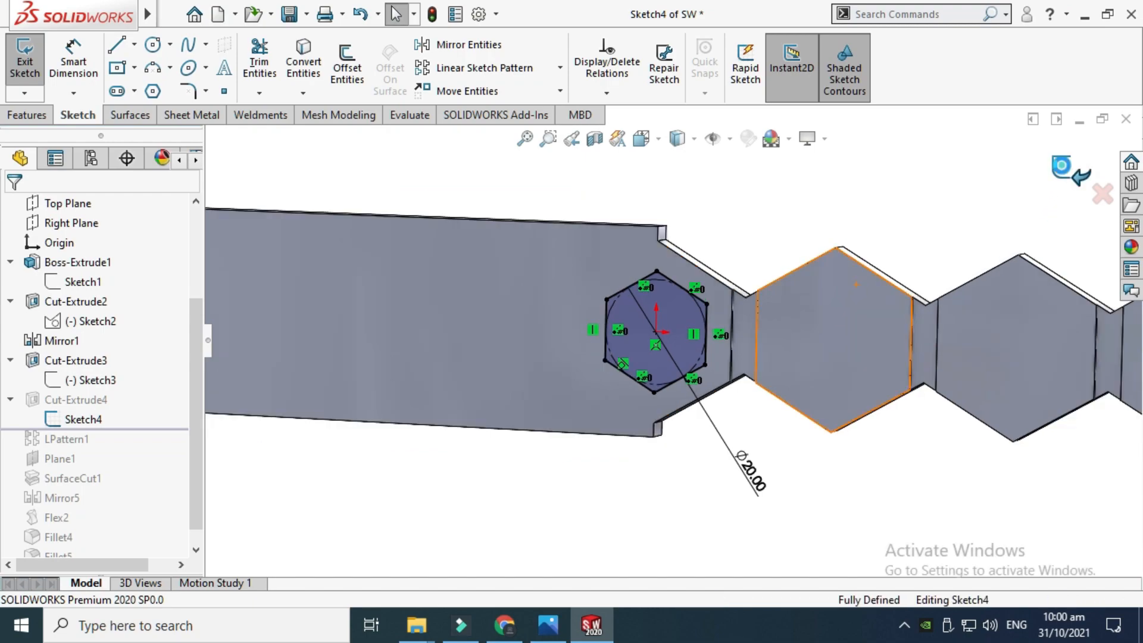
Open the Cut-Extrude4 definition to review its 1 mm blind depth and 45° draft, then close it
{"action": "left_click", "coordinate": [76, 400]}
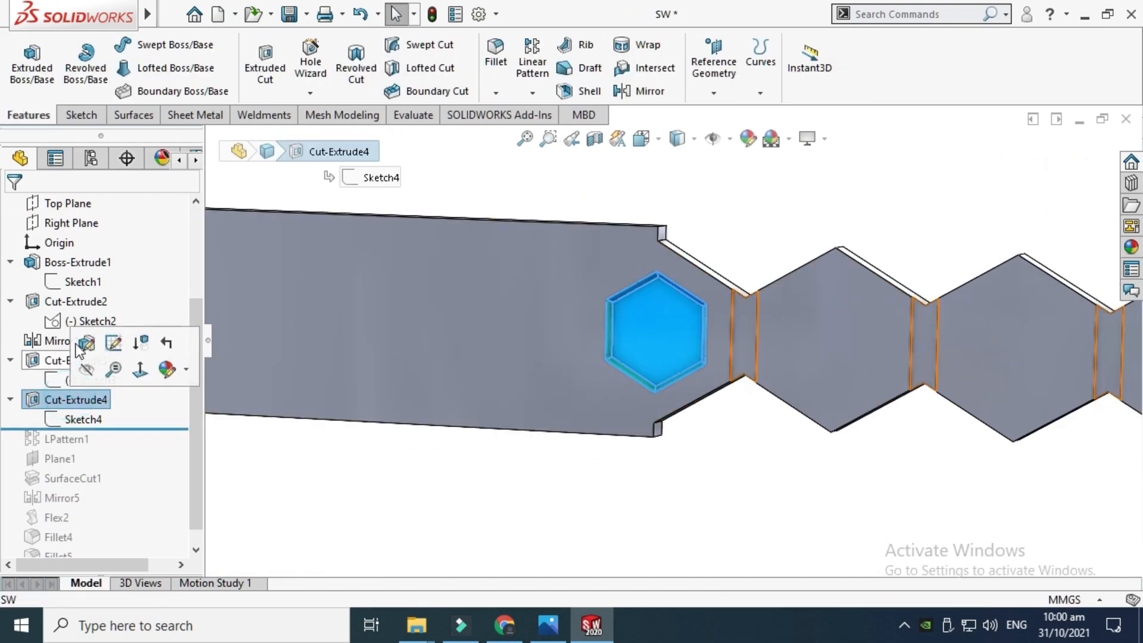
{"action": "left_click", "coordinate": [86, 343]}
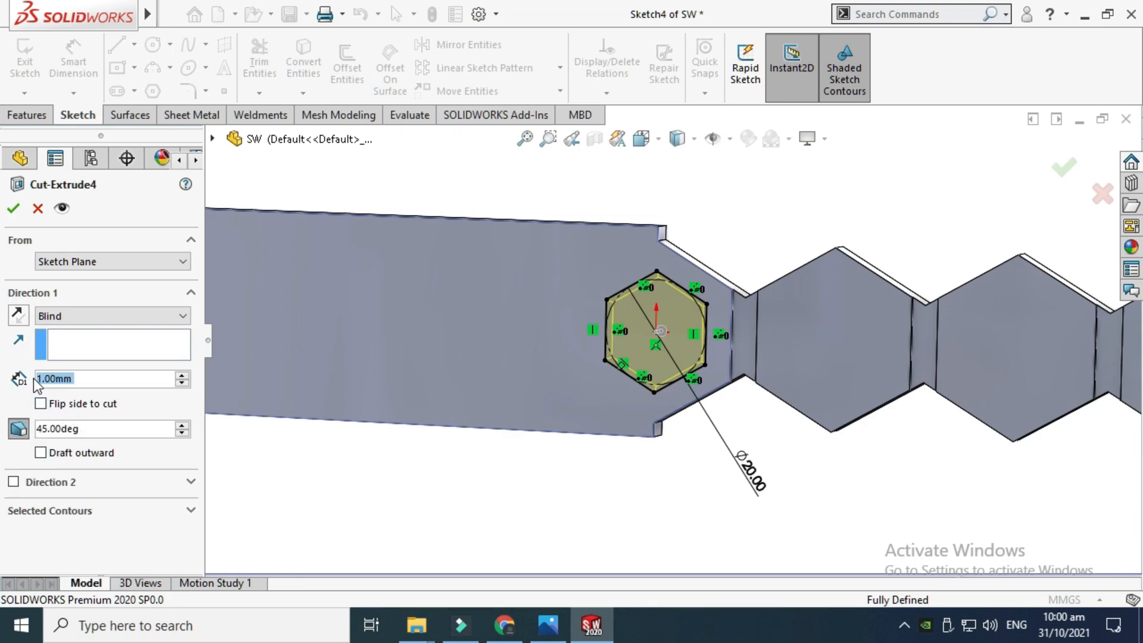
{"action": "left_click", "coordinate": [15, 208]}
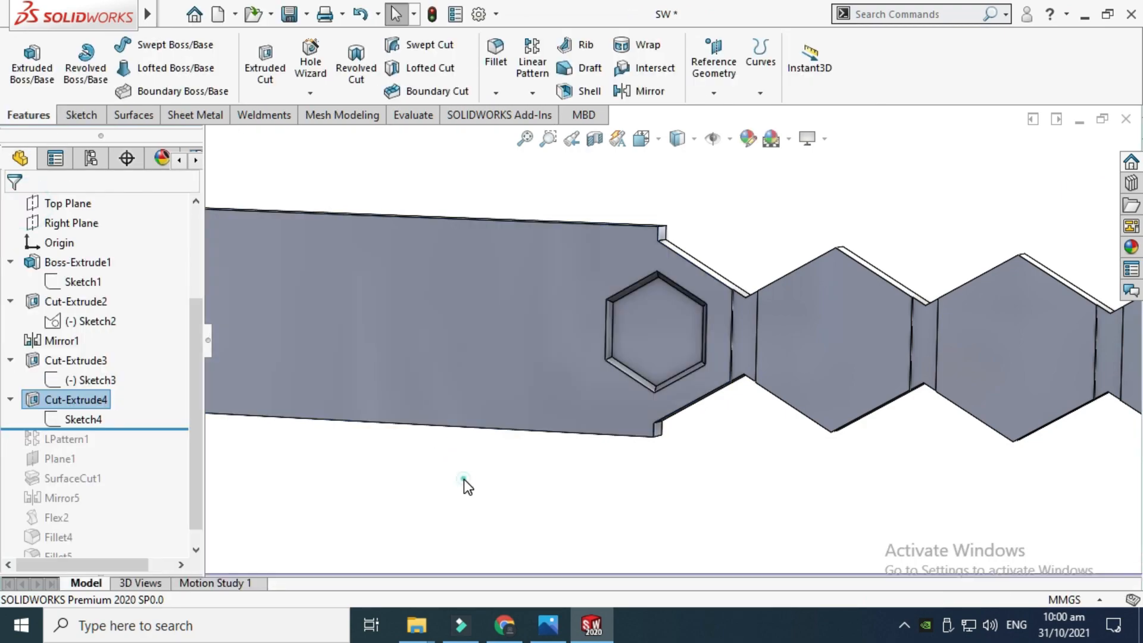
Orbit and zoom around the part to examine the hexagon pocket and the edges of the plate
{"action": "right_click", "coordinate": [852, 210]}
{"action": "left_click", "coordinate": [893, 285]}
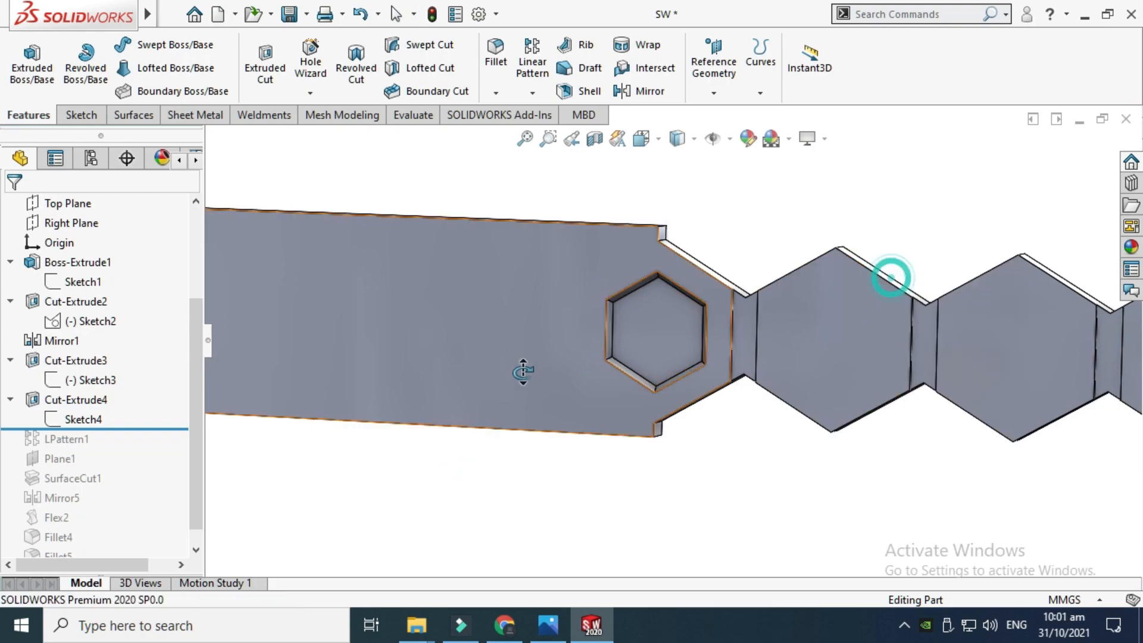
{"action": "left_click_drag", "start_coordinate": [523, 373], "coordinate": [548, 320]}
{"action": "scroll", "coordinate": [589, 335], "scroll_direction": "down", "scroll_amount": 5}
{"action": "left_click_drag", "start_coordinate": [640, 352], "coordinate": [672, 311]}
{"action": "scroll", "coordinate": [697, 342], "scroll_direction": "down", "scroll_amount": 3}
{"action": "middle_click_drag", "start_coordinate": [673, 310], "coordinate": [673, 329]}
{"action": "scroll", "coordinate": [646, 327], "scroll_direction": "down", "scroll_amount": 3}
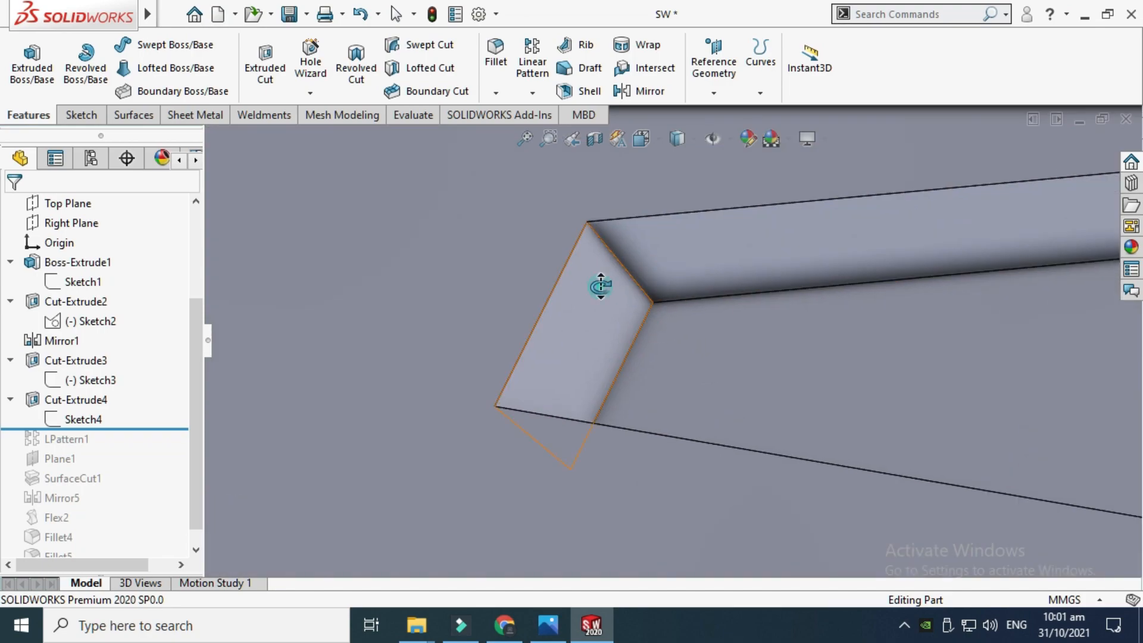
{"action": "middle_click_drag", "start_coordinate": [600, 287], "coordinate": [602, 355]}
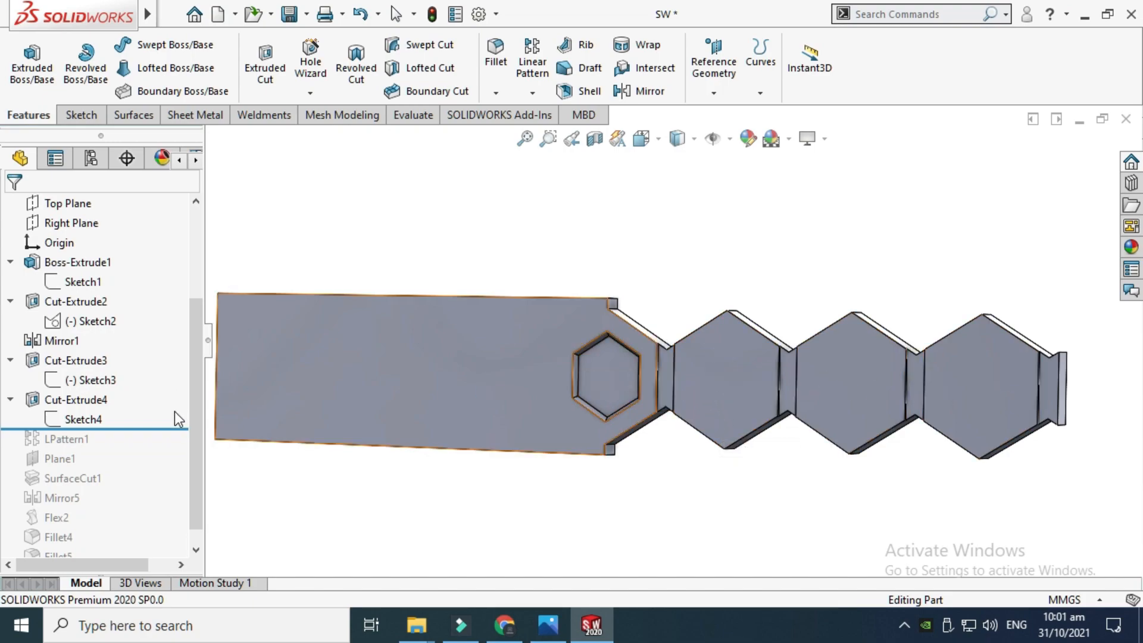
Roll the feature tree forward to include LPattern1 and view the patterned hexagon pockets
{"action": "left_click_drag", "start_coordinate": [175, 430], "coordinate": [168, 447]}
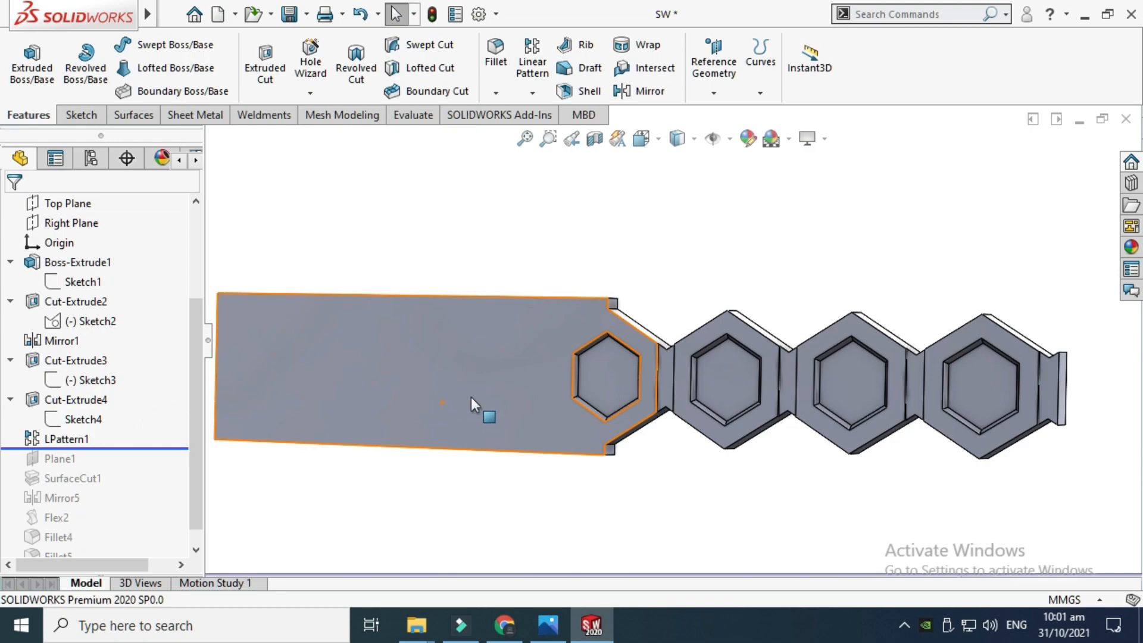
{"action": "scroll", "coordinate": [662, 323], "scroll_direction": "up", "scroll_amount": 2}
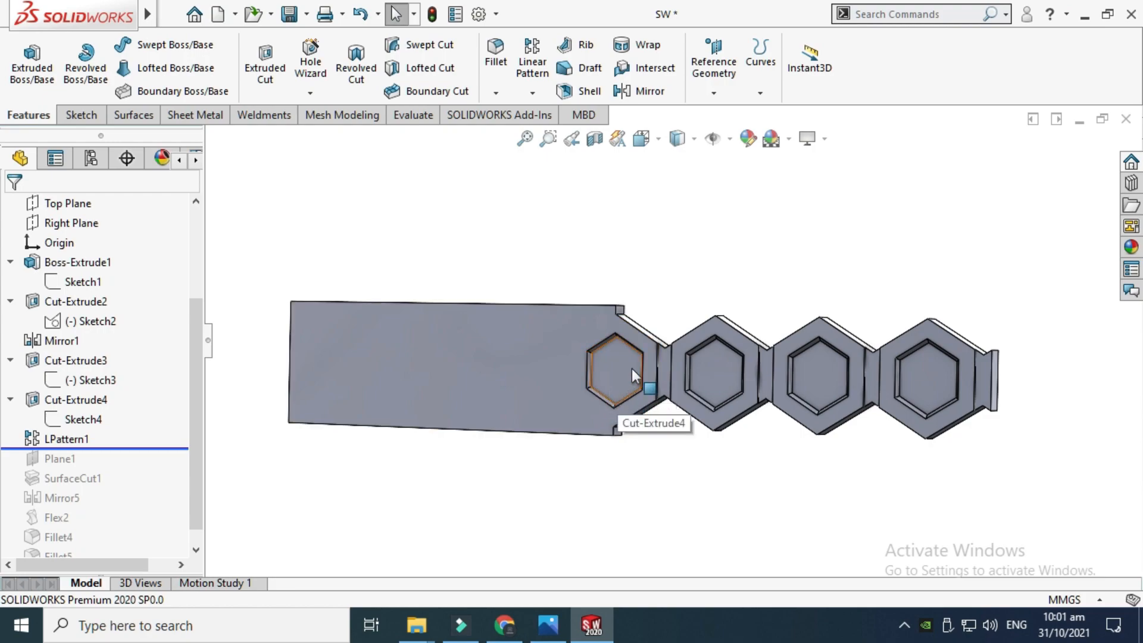
{"action": "scroll", "coordinate": [613, 340], "scroll_direction": "down", "scroll_amount": 2}
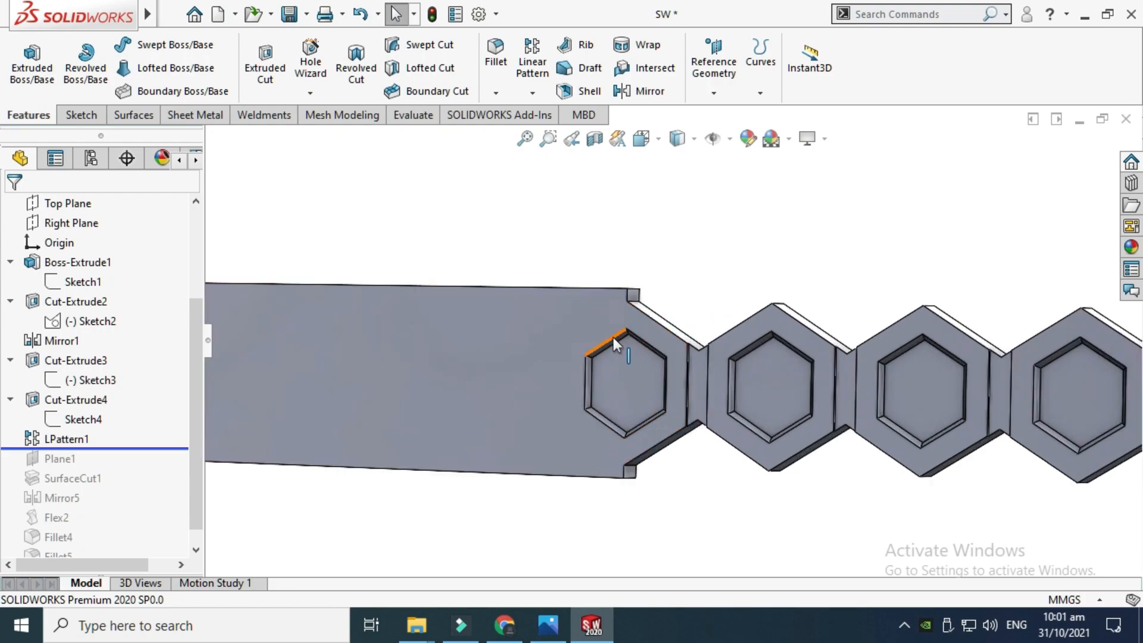
{"action": "scroll", "coordinate": [644, 366], "scroll_direction": "up", "scroll_amount": 2}
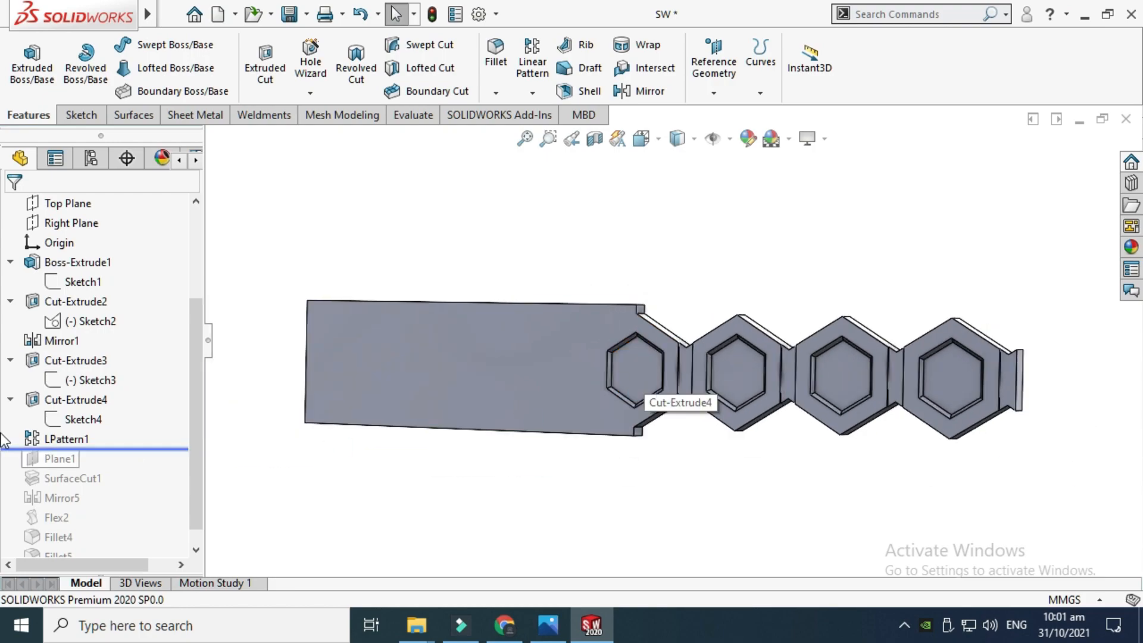
Open the LPattern1 definition to review its direction edge, 35 mm spacing and instance count
{"action": "left_click", "coordinate": [56, 434]}
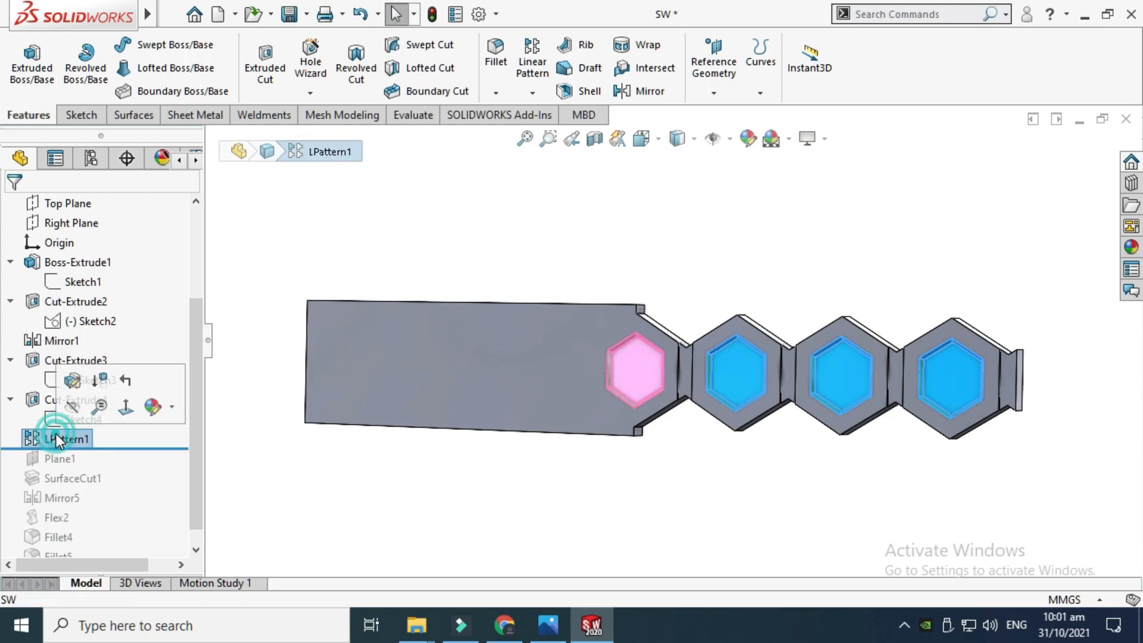
{"action": "left_click", "coordinate": [73, 381]}
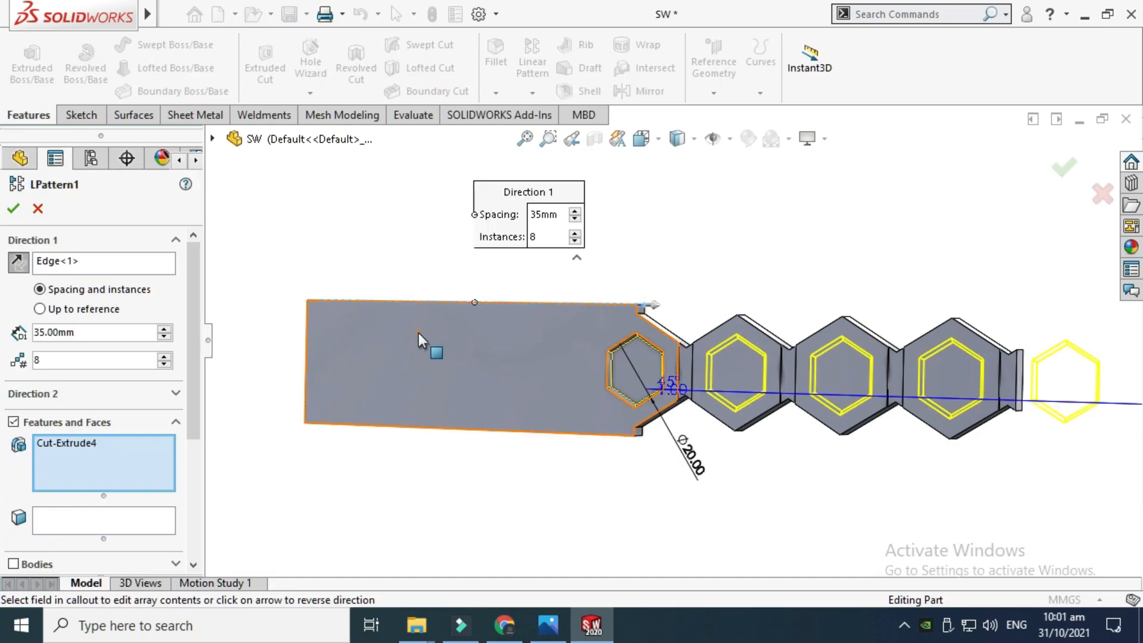
{"action": "scroll", "coordinate": [451, 308], "scroll_direction": "down", "scroll_amount": 1}
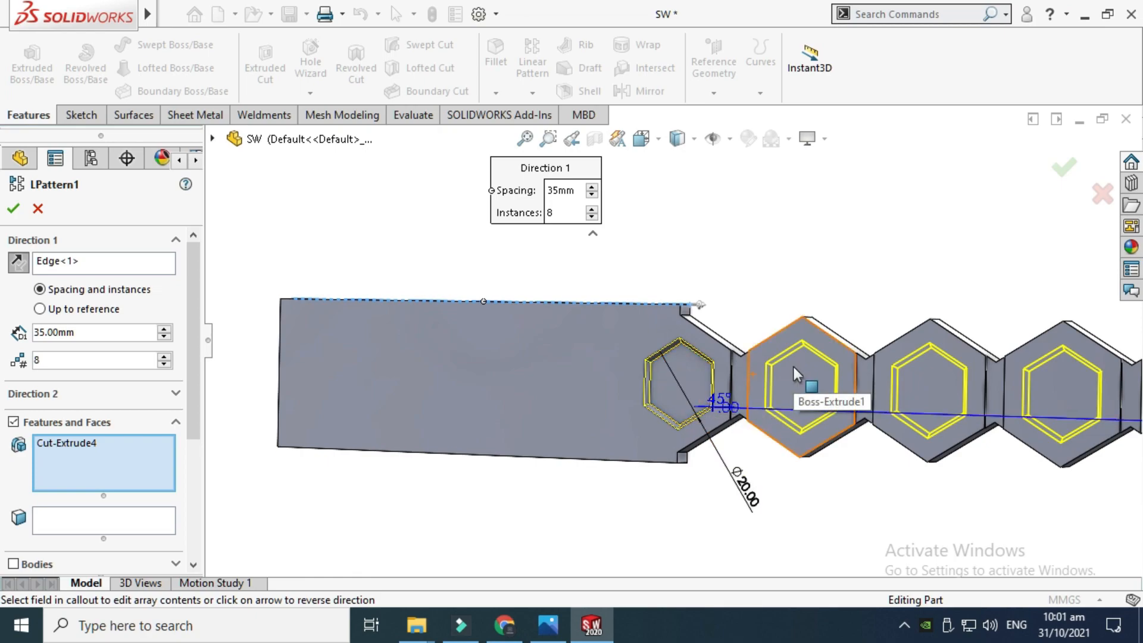
{"action": "scroll", "coordinate": [803, 381], "scroll_direction": "up", "scroll_amount": 5}
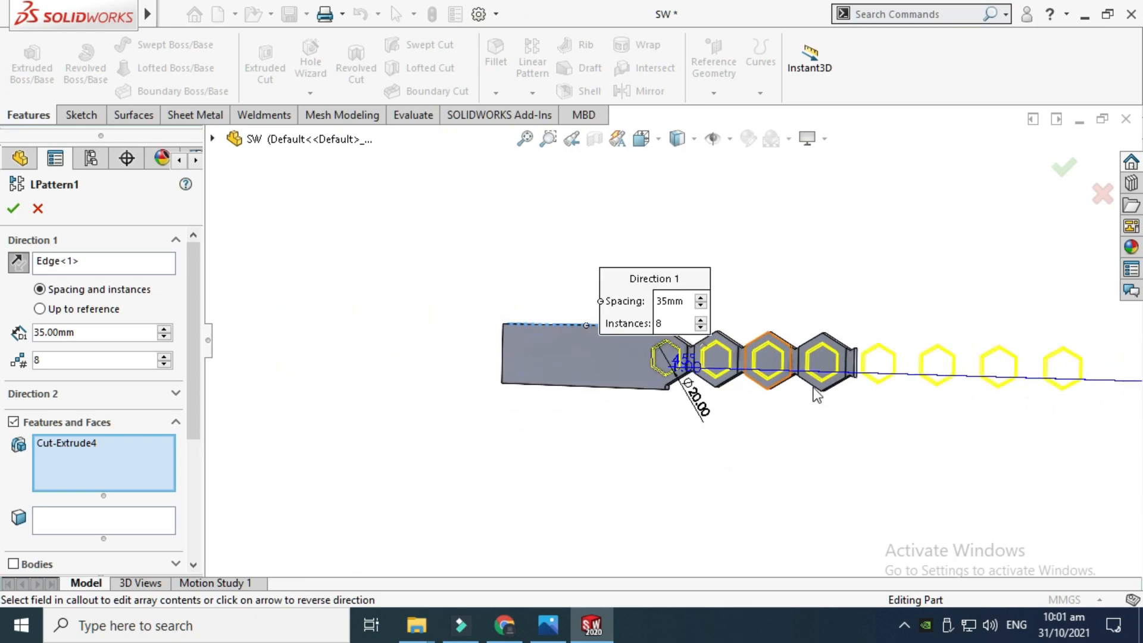
{"action": "scroll", "coordinate": [851, 369], "scroll_direction": "down", "scroll_amount": 2}
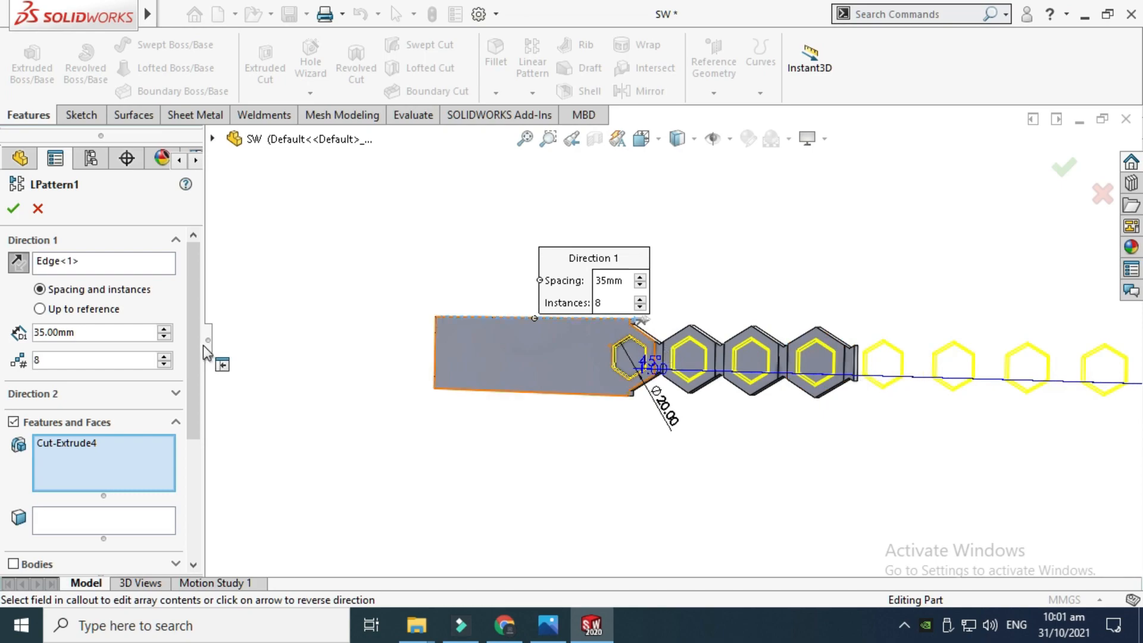
Try reducing the linear pattern's instances to 4, then cancel the pattern edit
{"action": "left_click", "coordinate": [164, 364]}
{"action": "left_click", "coordinate": [164, 364]}
{"action": "left_click", "coordinate": [164, 364]}
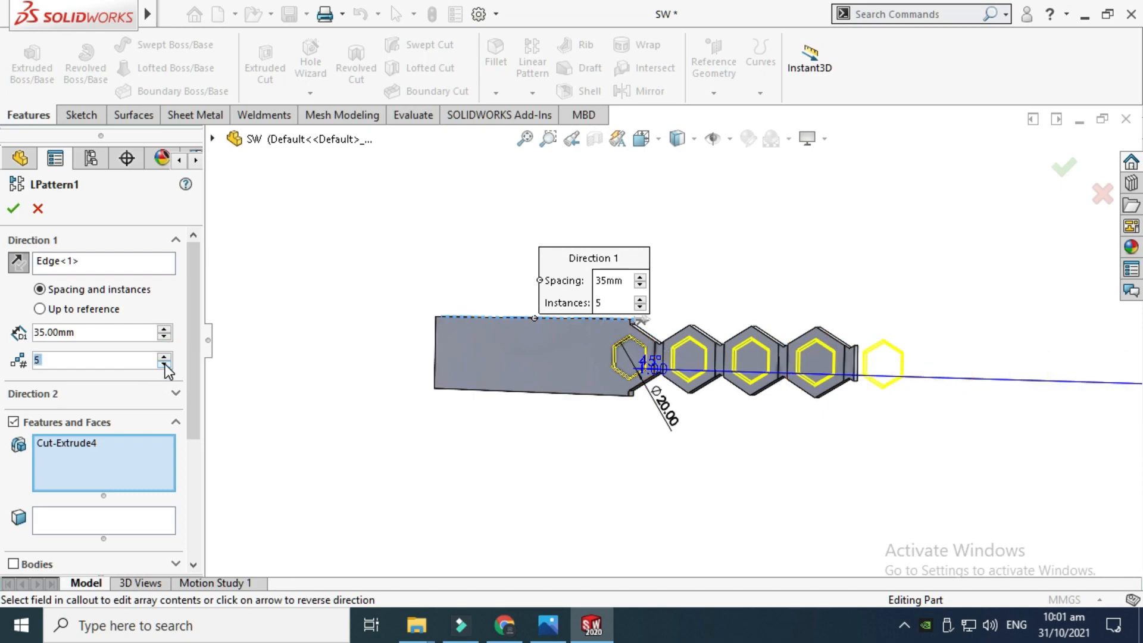
{"action": "left_click", "coordinate": [164, 363]}
{"action": "scroll", "coordinate": [720, 309], "scroll_direction": "down", "scroll_amount": 3}
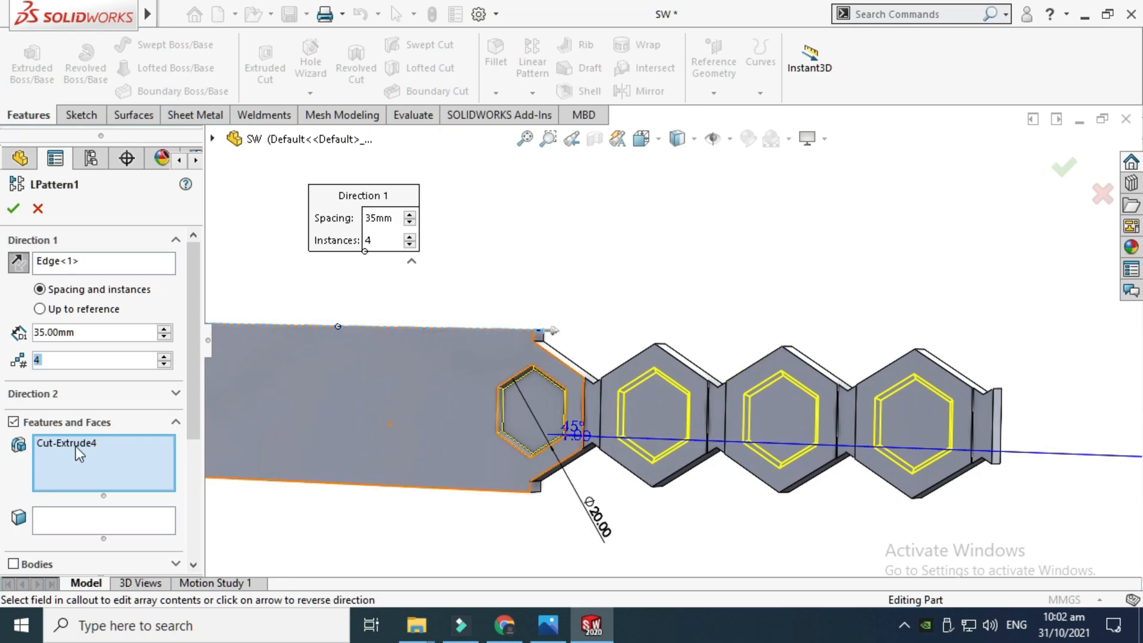
{"action": "left_click_drag", "start_coordinate": [192, 323], "coordinate": [197, 358]}
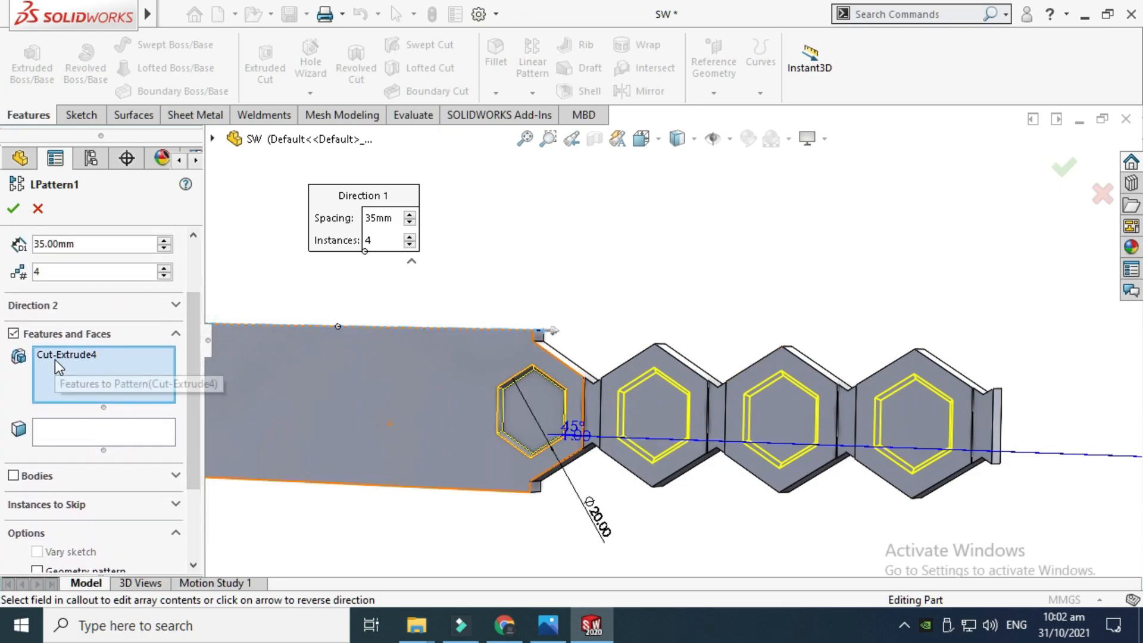
{"action": "scroll", "coordinate": [354, 242], "scroll_direction": "up", "scroll_amount": 2}
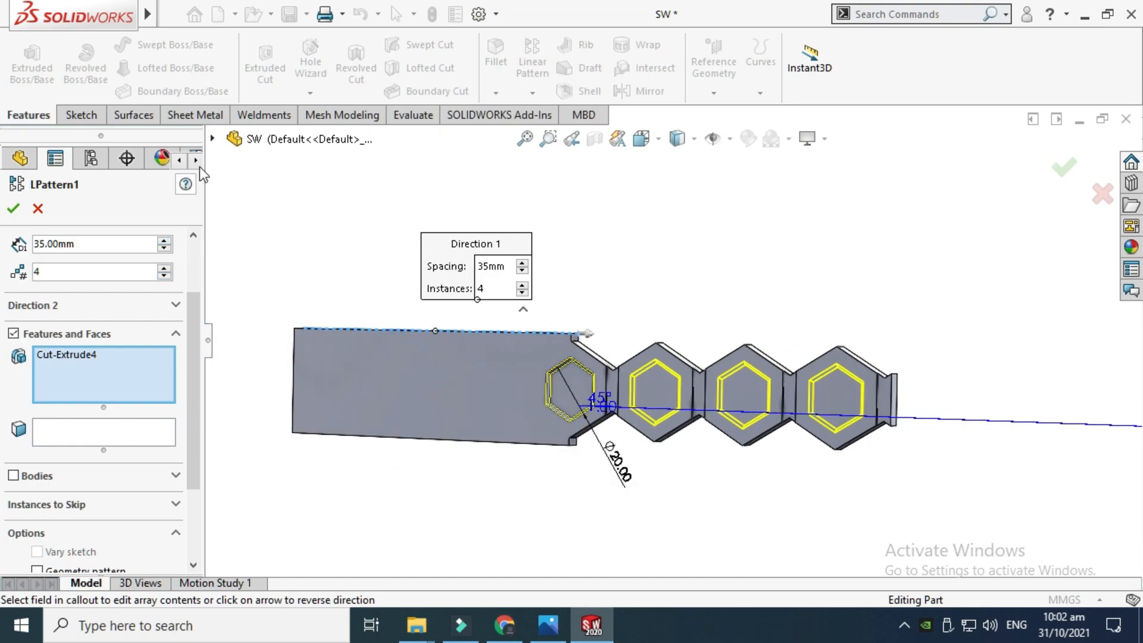
{"action": "left_click", "coordinate": [212, 139]}
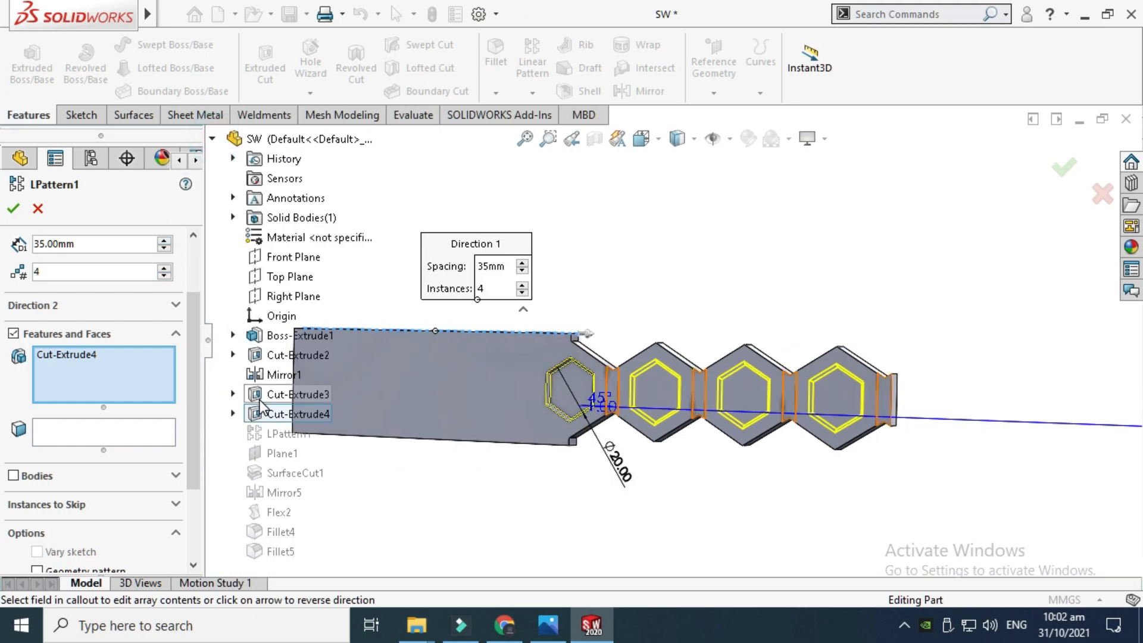
{"action": "left_click", "coordinate": [38, 209]}
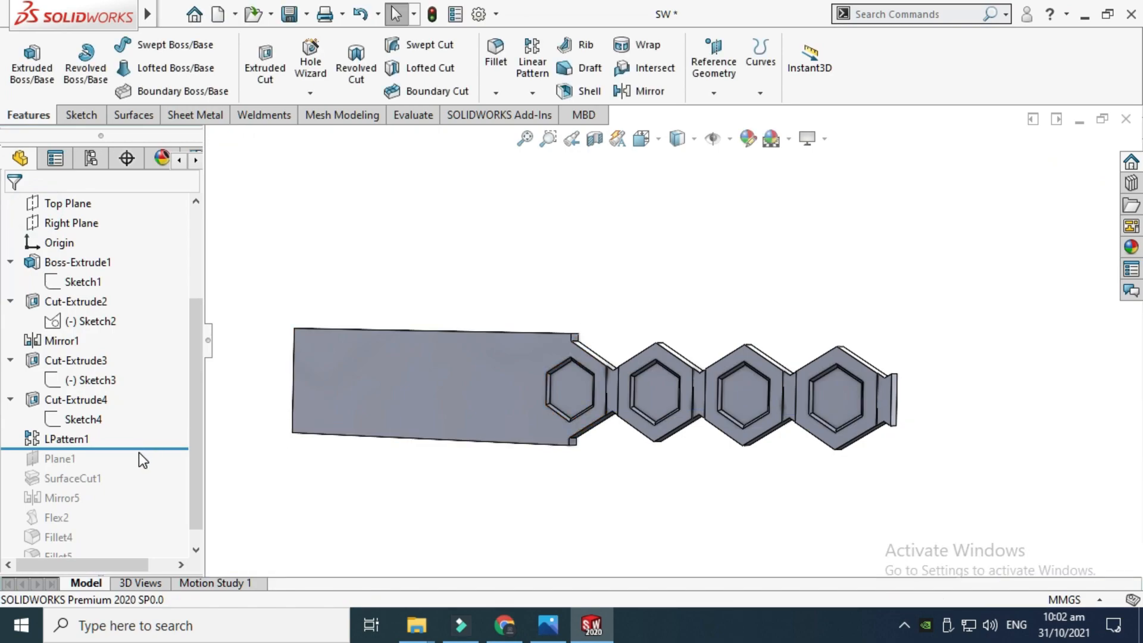
Zoom in on the end of the pattern to examine the last hexagon pockets and end tab
{"action": "scroll", "coordinate": [887, 388], "scroll_direction": "down", "scroll_amount": 5}
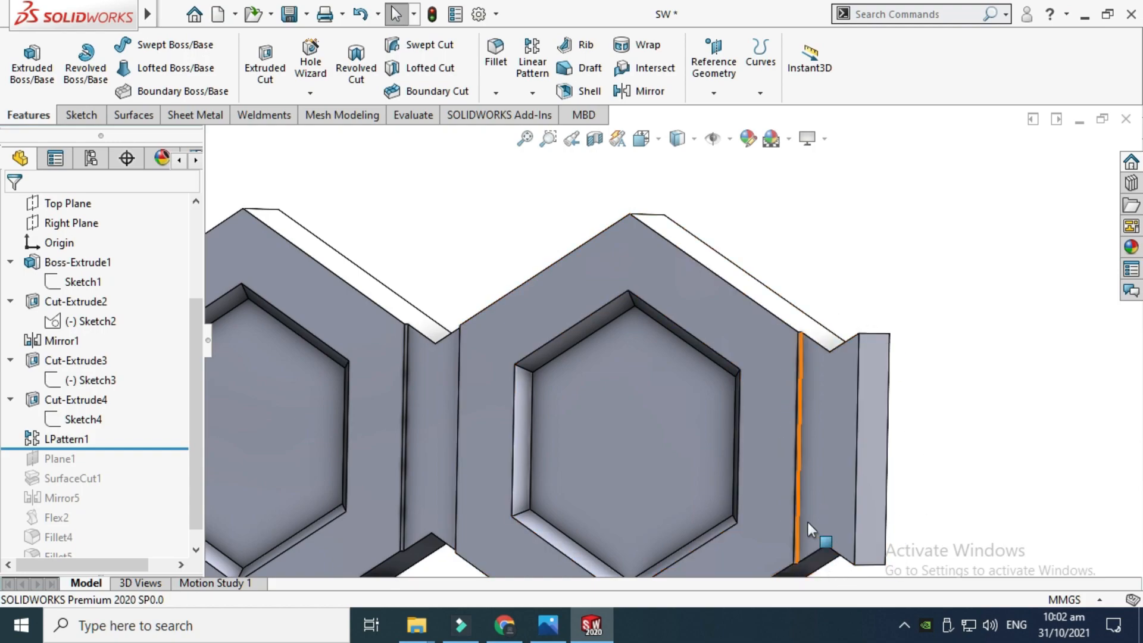
{"action": "scroll", "coordinate": [895, 469], "scroll_direction": "up", "scroll_amount": 3}
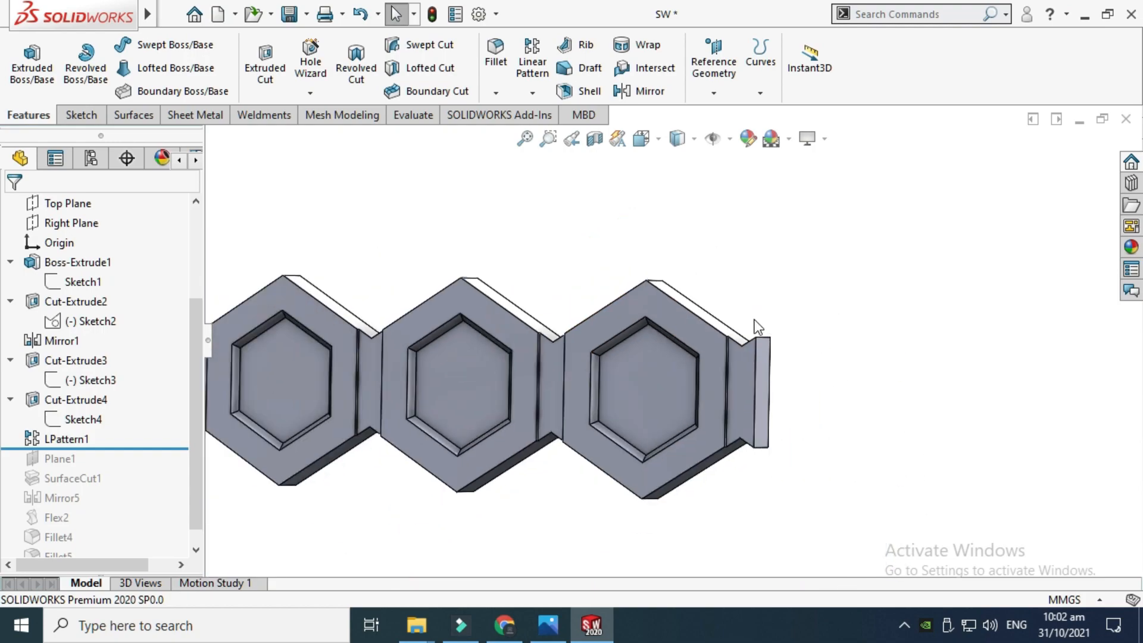
{"action": "scroll", "coordinate": [744, 332], "scroll_direction": "down", "scroll_amount": 3}
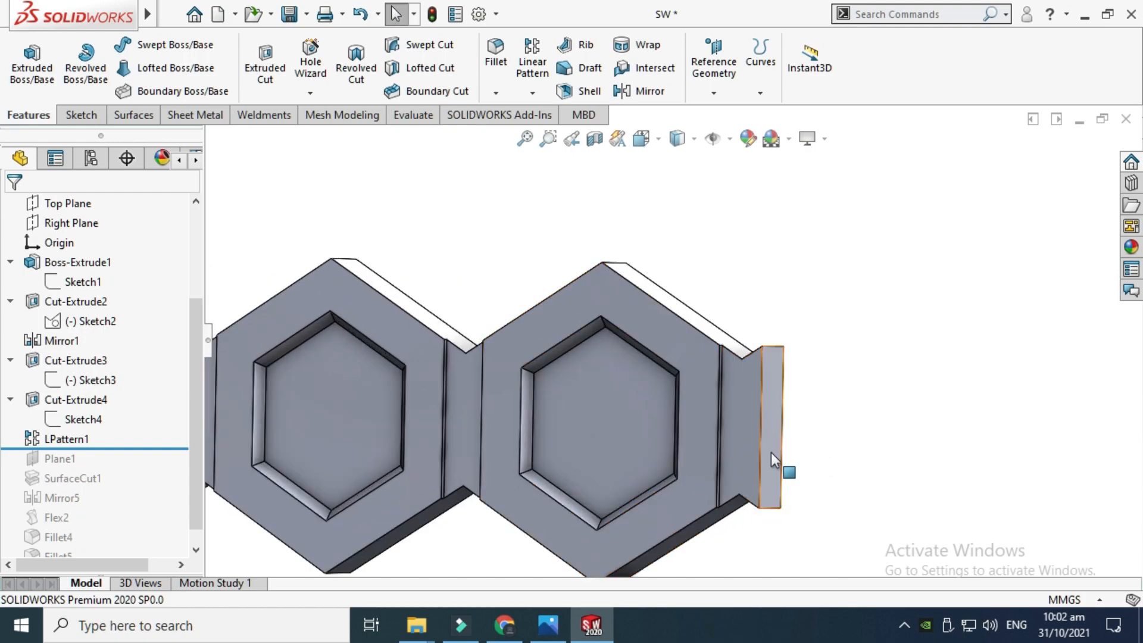
{"action": "scroll", "coordinate": [691, 370], "scroll_direction": "up", "scroll_amount": 2}
{"action": "scroll", "coordinate": [698, 360], "scroll_direction": "down", "scroll_amount": 2}
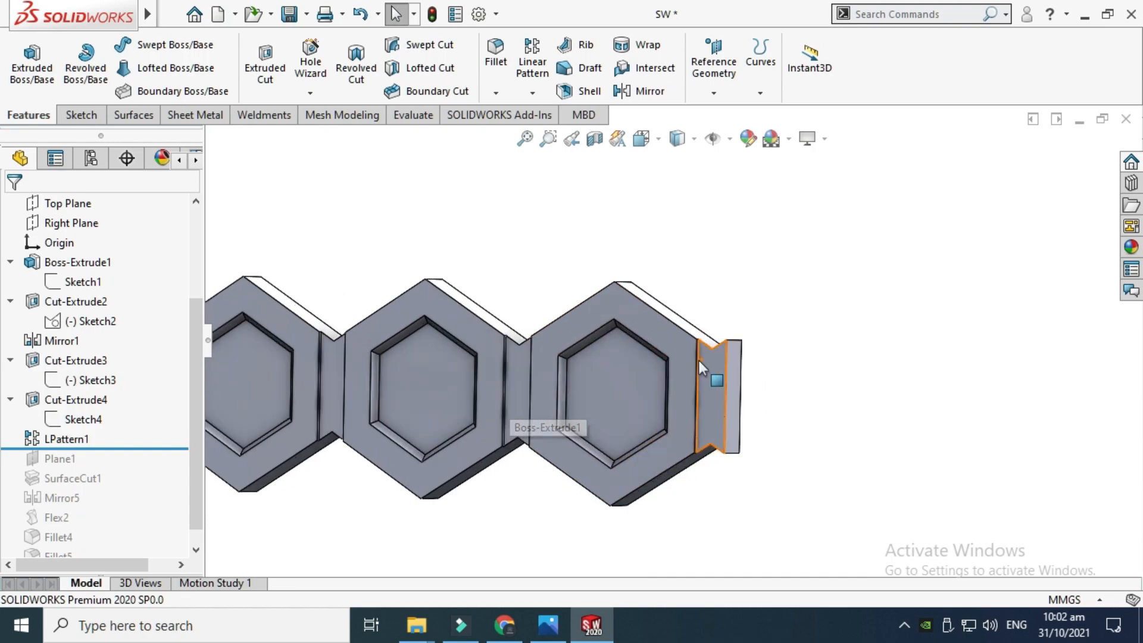
{"action": "scroll", "coordinate": [698, 359], "scroll_direction": "down", "scroll_amount": 3}
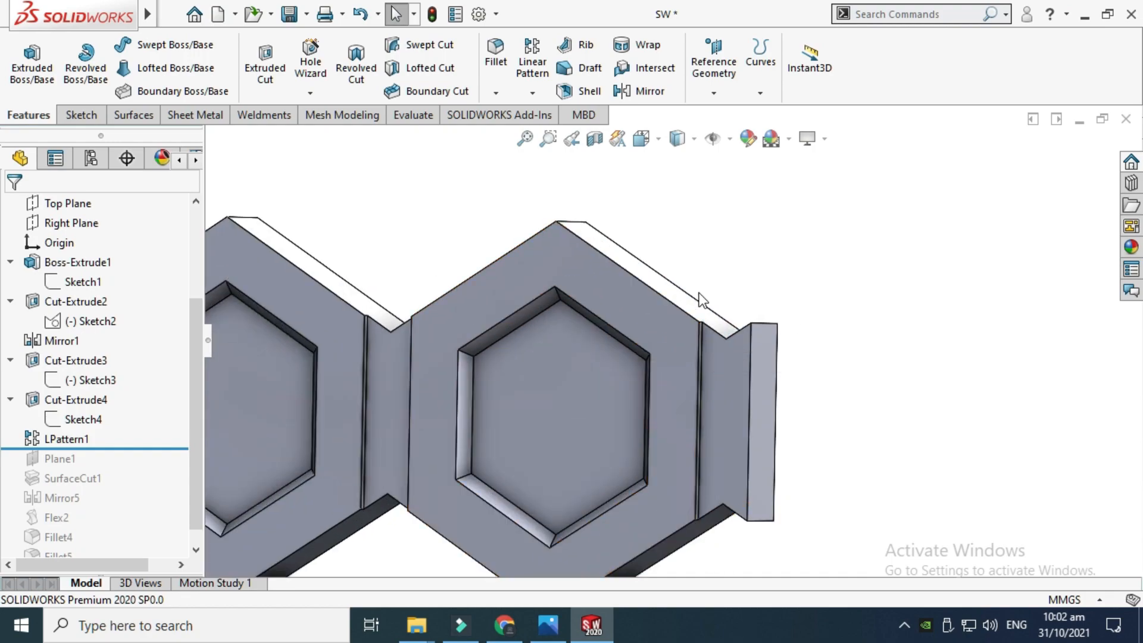
{"action": "scroll", "coordinate": [691, 351], "scroll_direction": "down", "scroll_amount": 2}
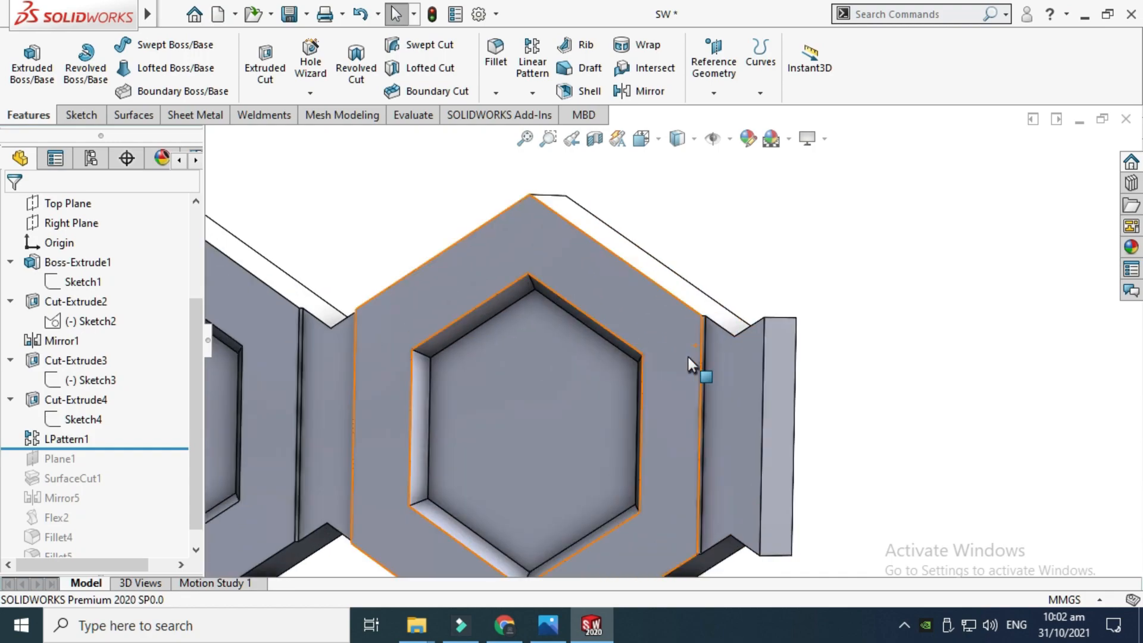
{"action": "scroll", "coordinate": [687, 356], "scroll_direction": "up", "scroll_amount": 4}
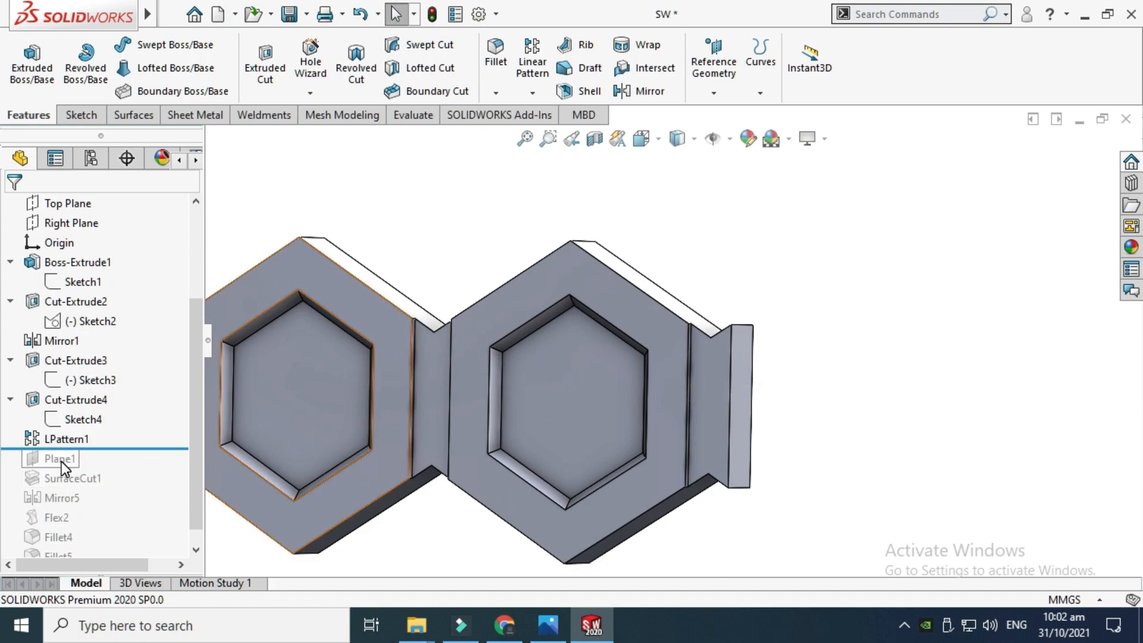
Roll the tree forward to include Plane1, open its definition to review its face reference, then close it
{"action": "left_click_drag", "start_coordinate": [102, 447], "coordinate": [106, 463]}
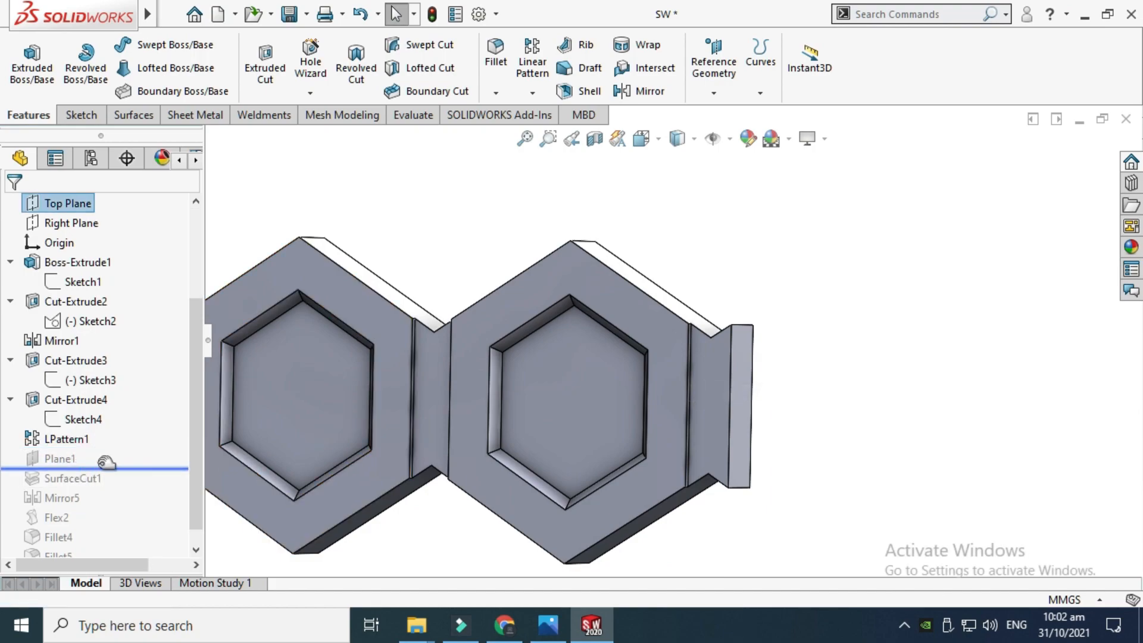
{"action": "left_click", "coordinate": [59, 459]}
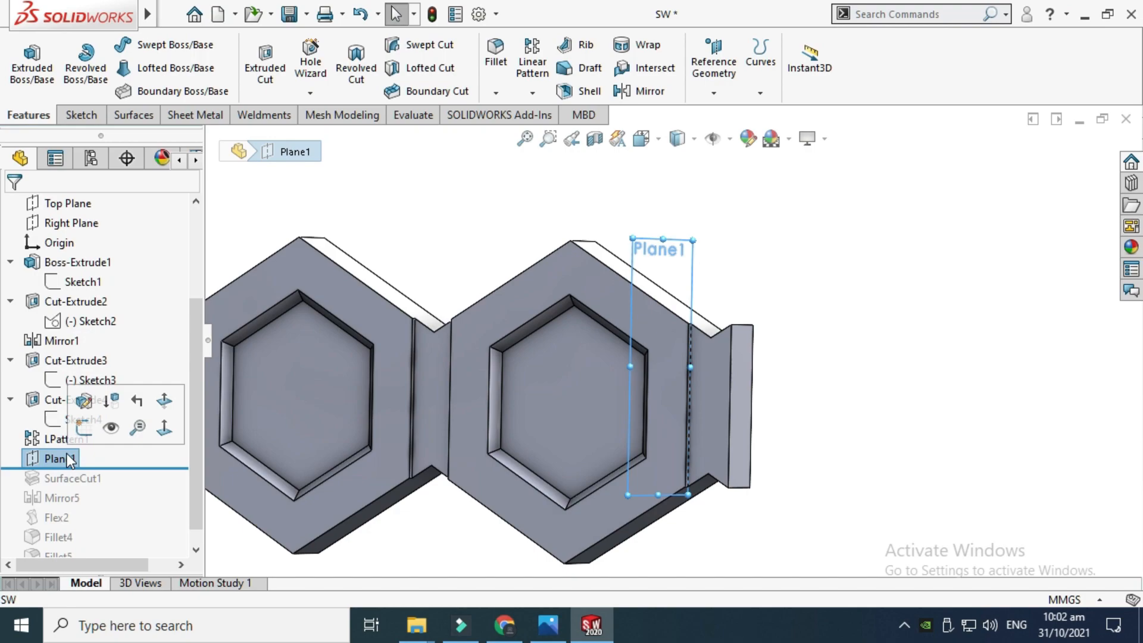
{"action": "left_click", "coordinate": [84, 401]}
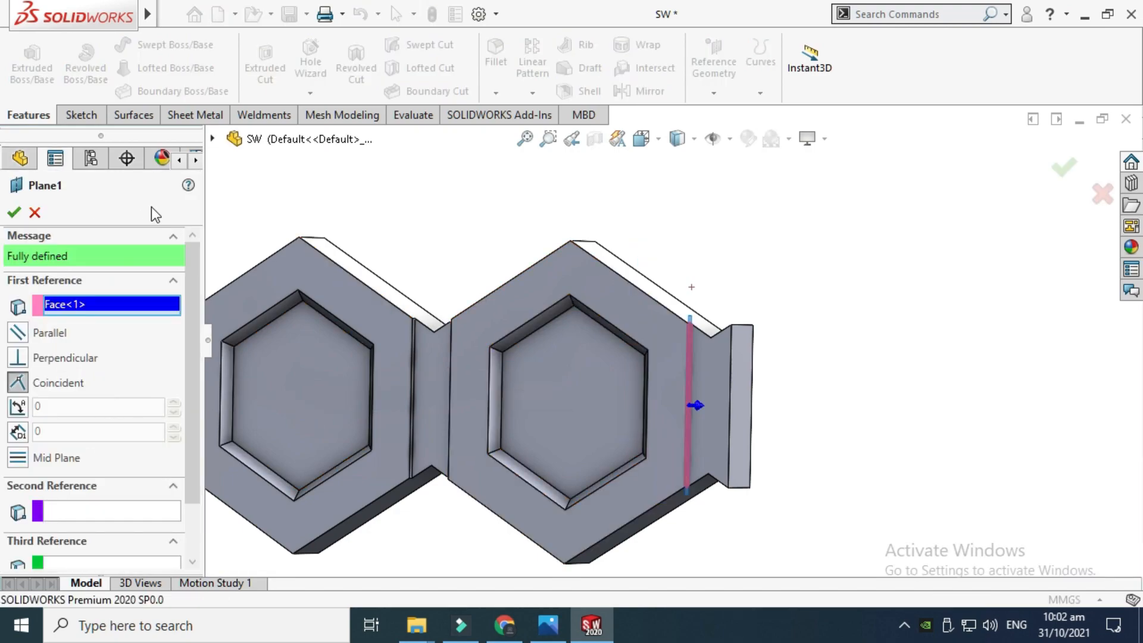
{"action": "scroll", "coordinate": [685, 357], "scroll_direction": "down", "scroll_amount": 5}
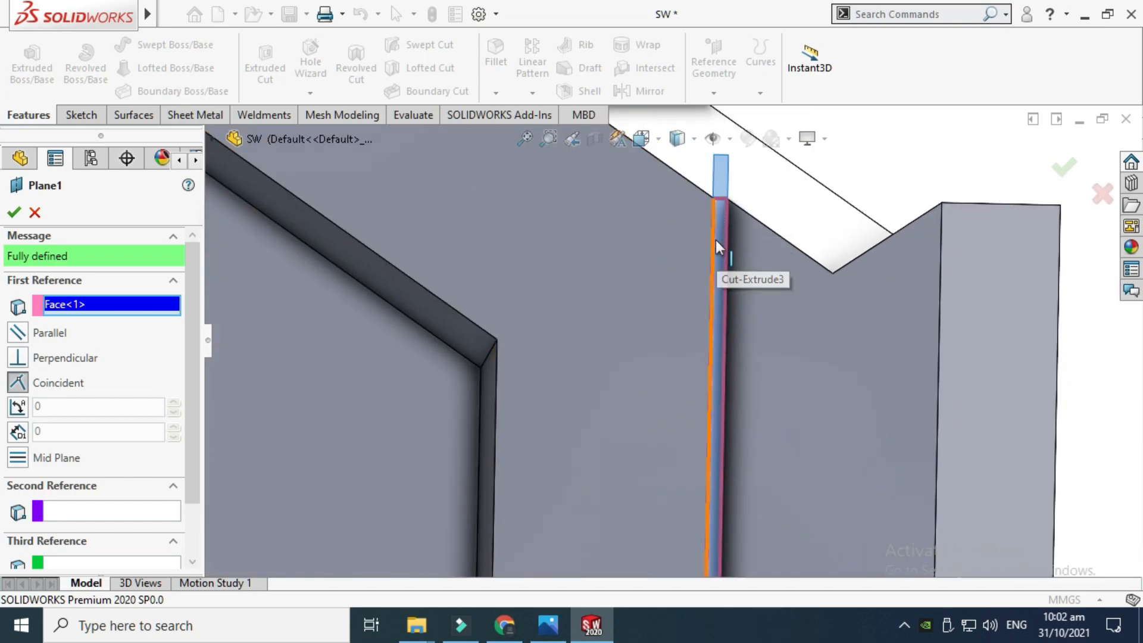
{"action": "left_click", "coordinate": [35, 213]}
{"action": "scroll", "coordinate": [703, 238], "scroll_direction": "up", "scroll_amount": 5}
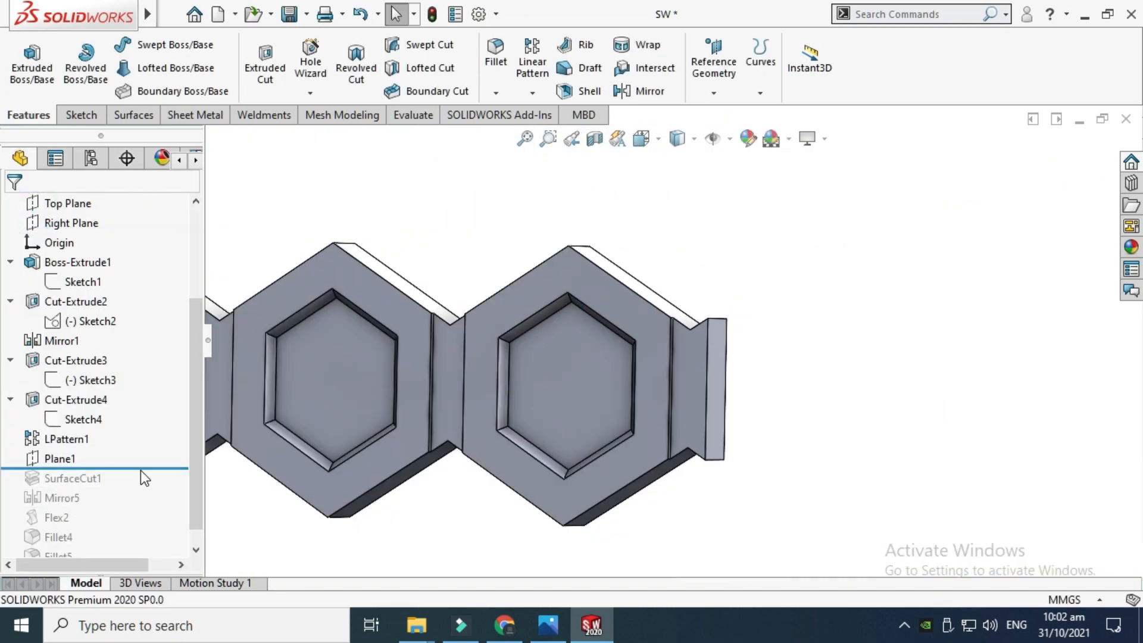
Roll the tree forward to include SurfaceCut1, open its definition to review Plane1 as the cutting surface, then close it
{"action": "left_click_drag", "start_coordinate": [145, 467], "coordinate": [146, 486]}
{"action": "scroll", "coordinate": [669, 287], "scroll_direction": "down", "scroll_amount": 3}
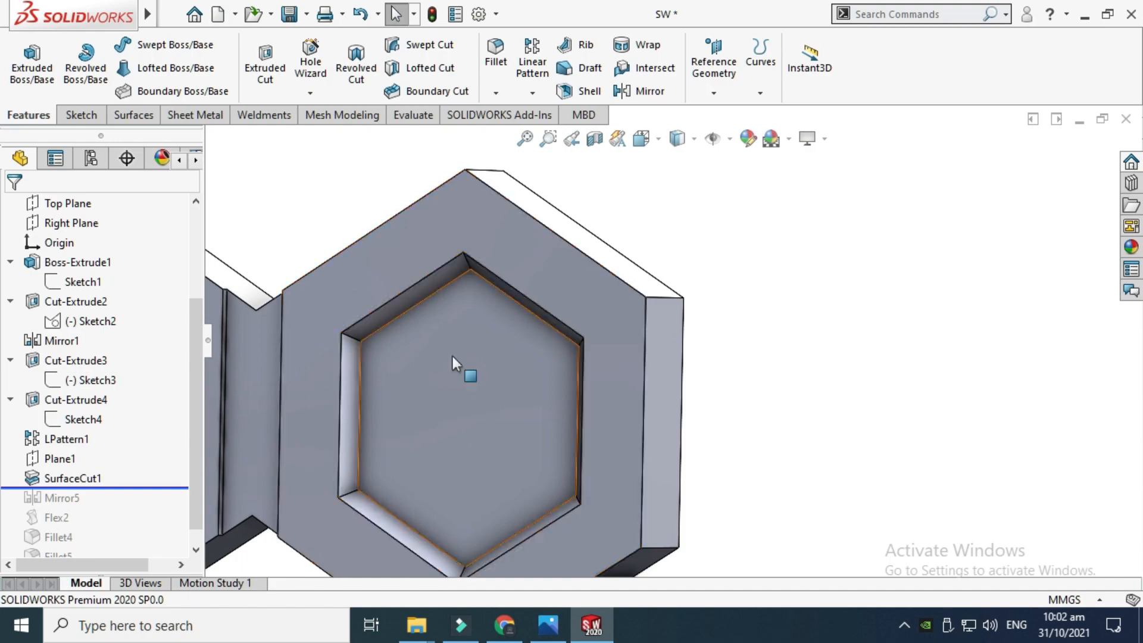
{"action": "left_click", "coordinate": [89, 478]}
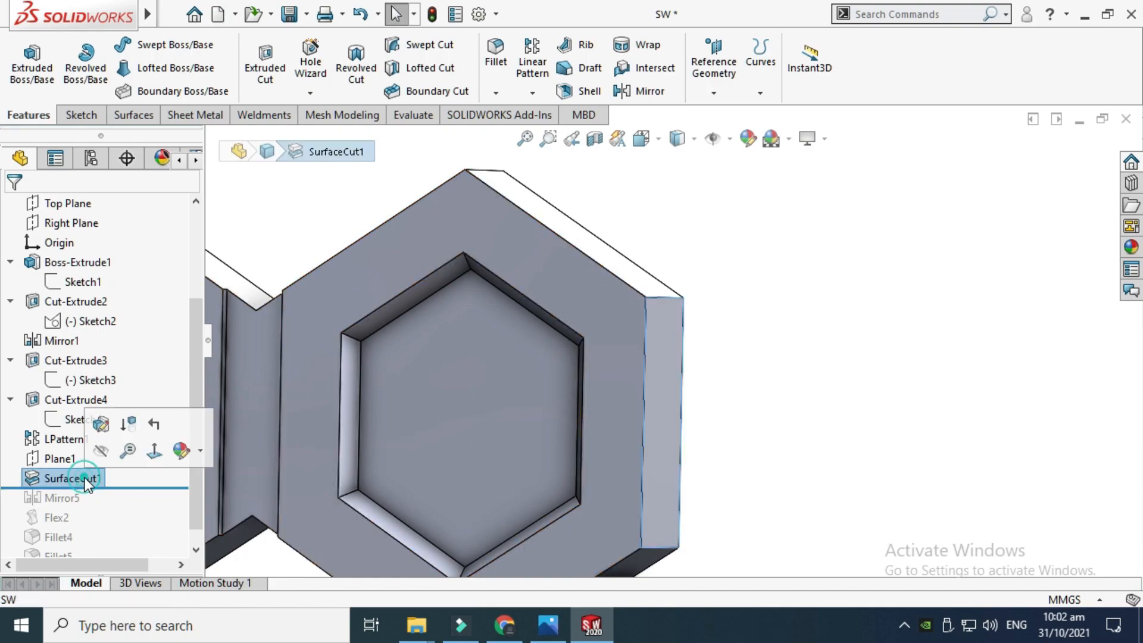
{"action": "left_click", "coordinate": [100, 423]}
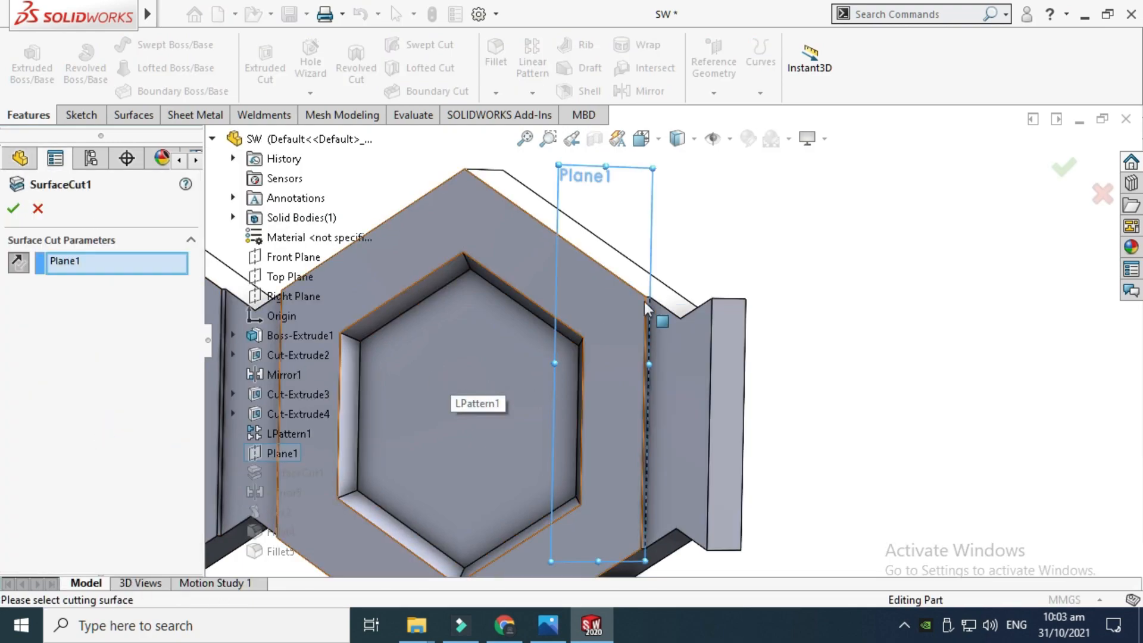
{"action": "scroll", "coordinate": [667, 267], "scroll_direction": "up", "scroll_amount": 2}
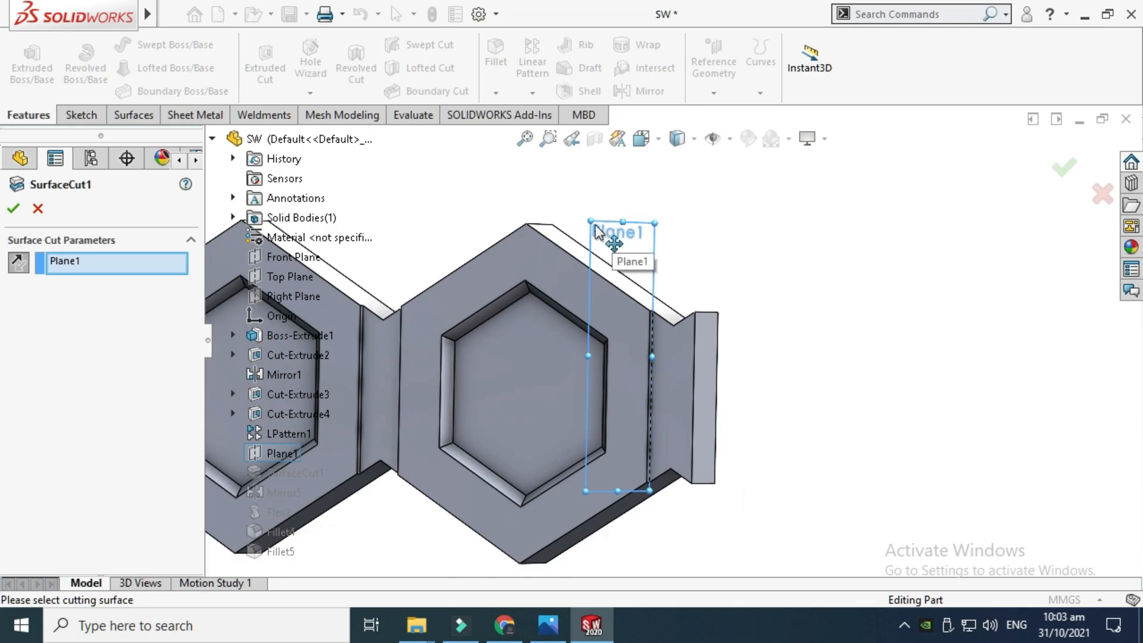
{"action": "scroll", "coordinate": [616, 410], "scroll_direction": "down", "scroll_amount": 3}
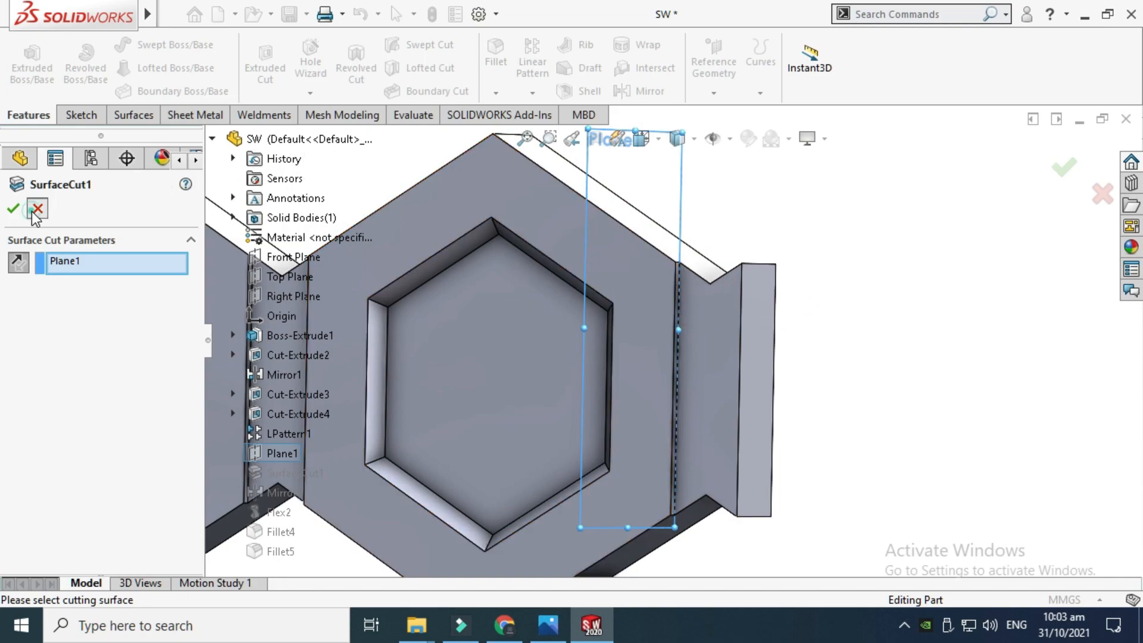
{"action": "left_click", "coordinate": [13, 209]}
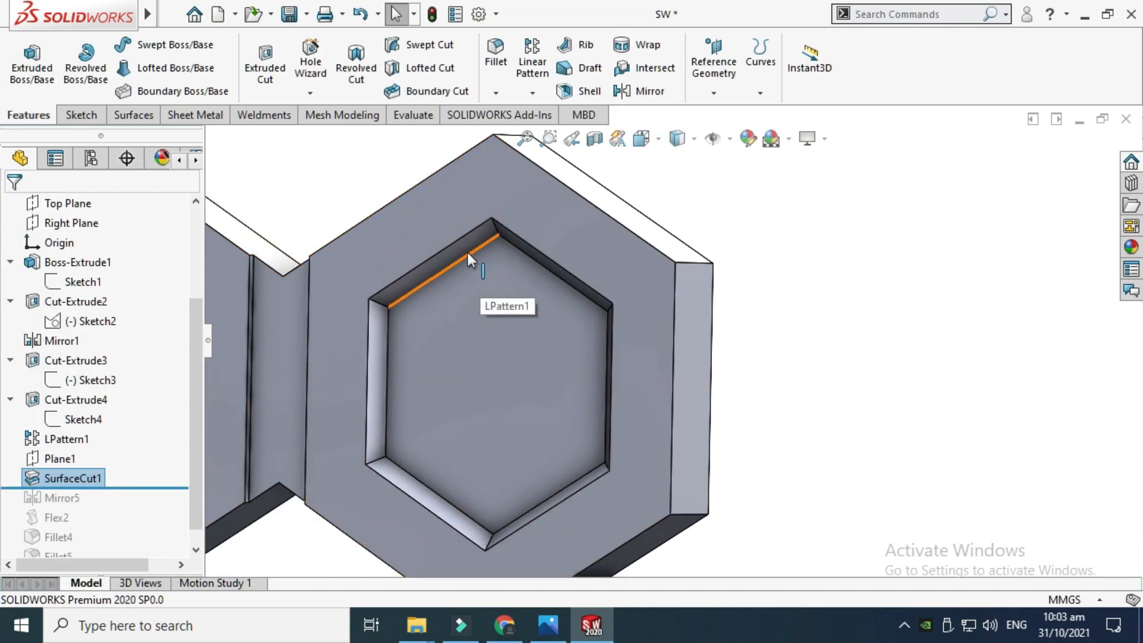
Roll the tree forward to include Mirror5, open its definition to review the Right Plane mirror and its mirrored features, then close it
{"action": "left_click", "coordinate": [136, 115]}
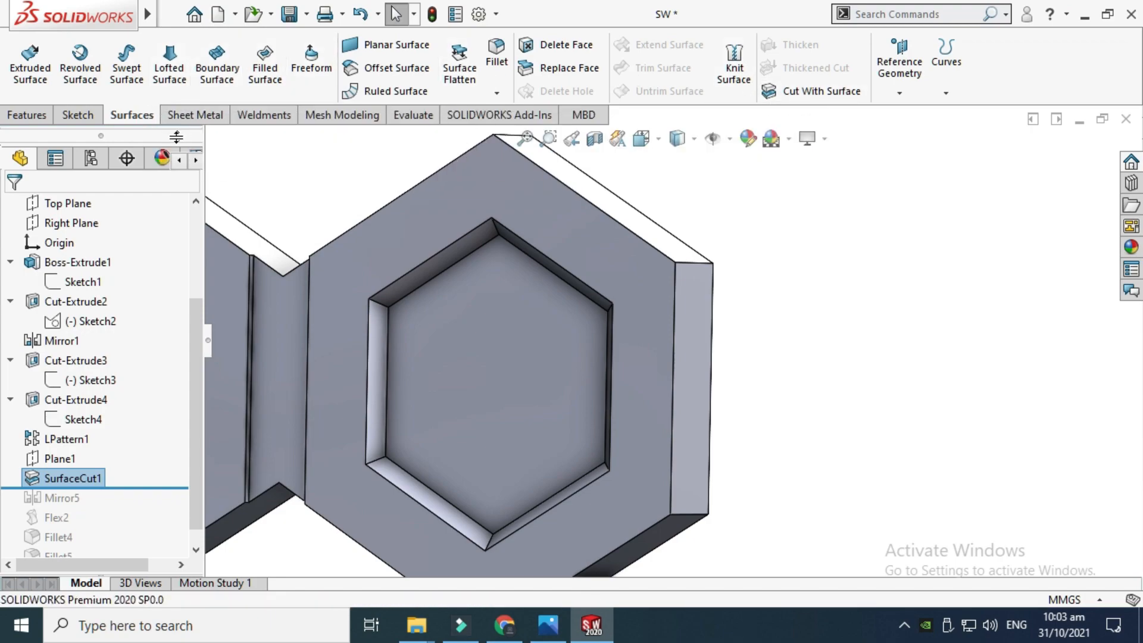
{"action": "left_click", "coordinate": [27, 115]}
{"action": "scroll", "coordinate": [388, 273], "scroll_direction": "up", "scroll_amount": 8}
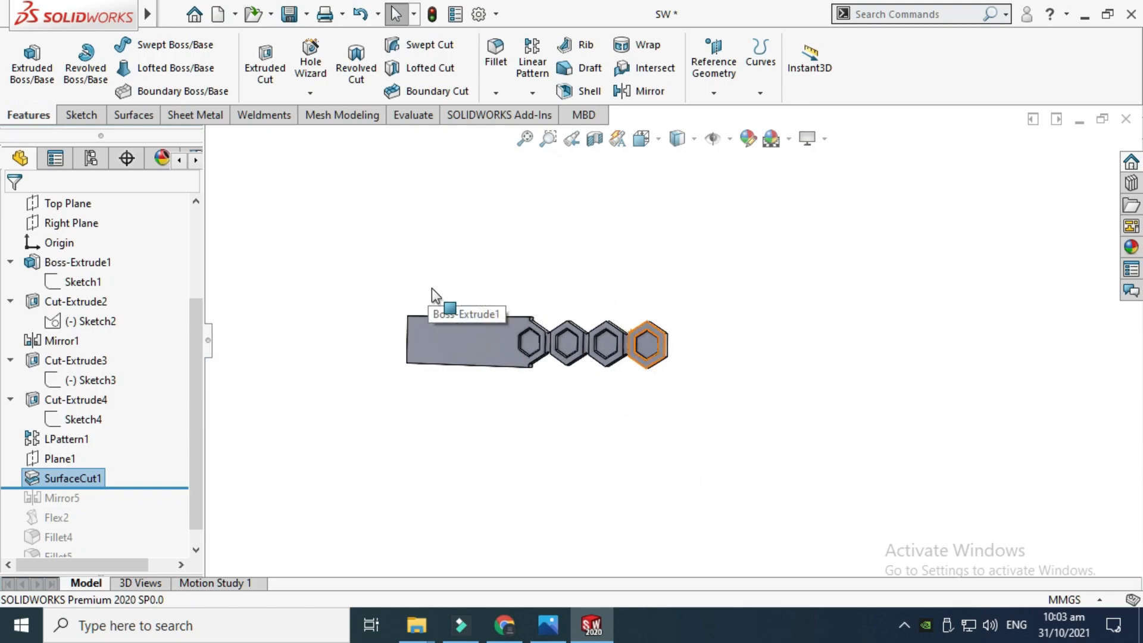
{"action": "scroll", "coordinate": [713, 320], "scroll_direction": "down", "scroll_amount": 3}
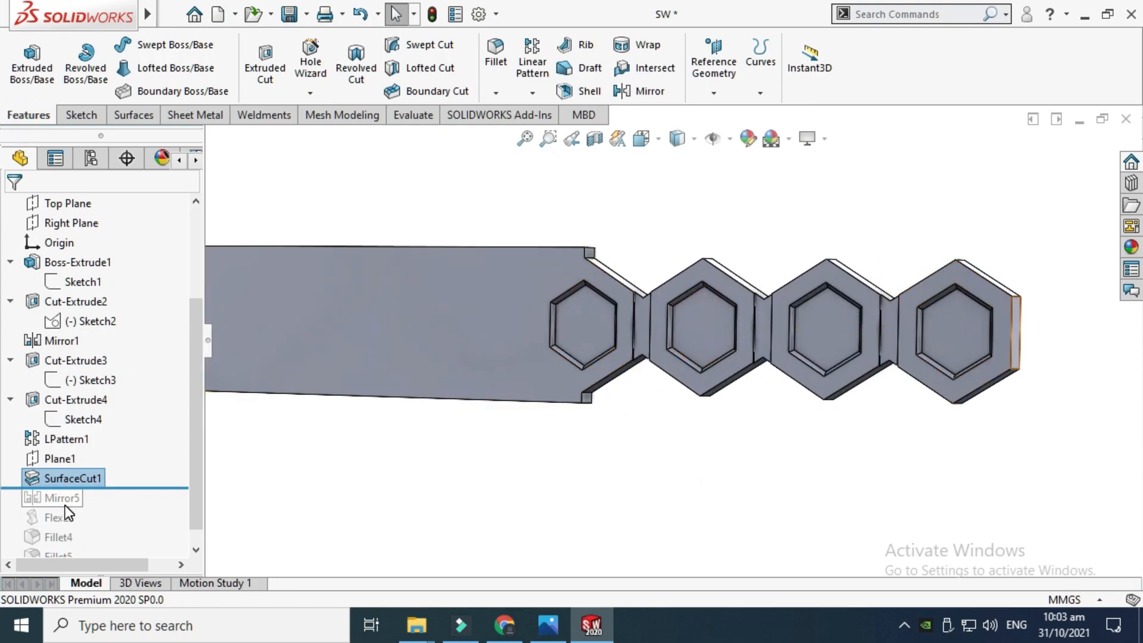
{"action": "scroll", "coordinate": [633, 260], "scroll_direction": "up", "scroll_amount": 2}
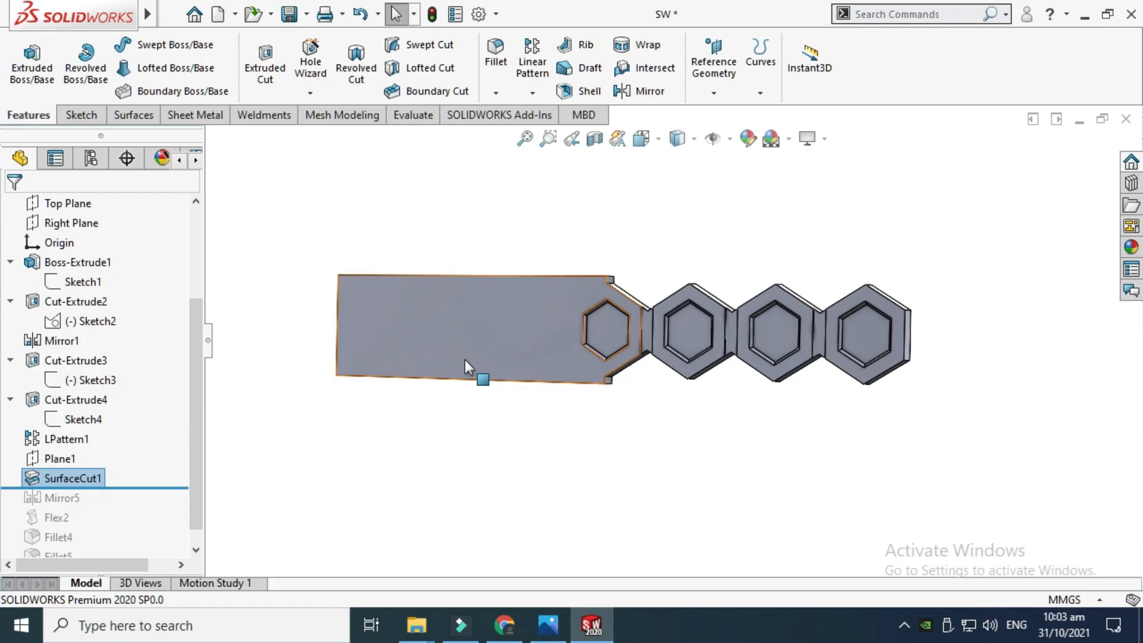
{"action": "left_click_drag", "start_coordinate": [158, 486], "coordinate": [151, 503]}
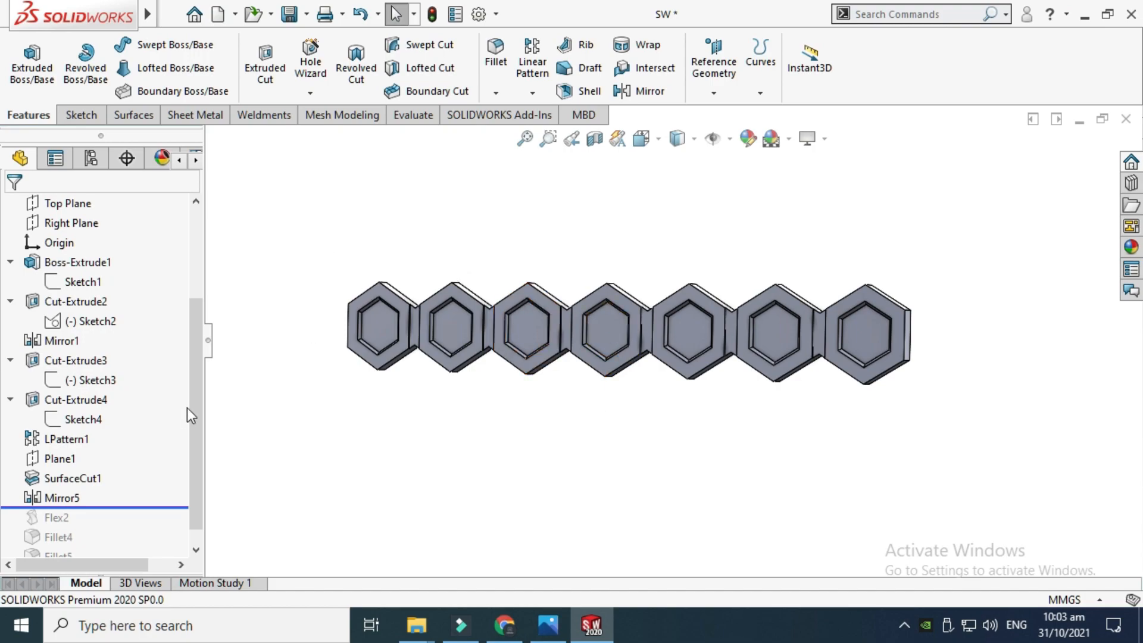
{"action": "left_click", "coordinate": [70, 497]}
{"action": "left_click", "coordinate": [86, 444]}
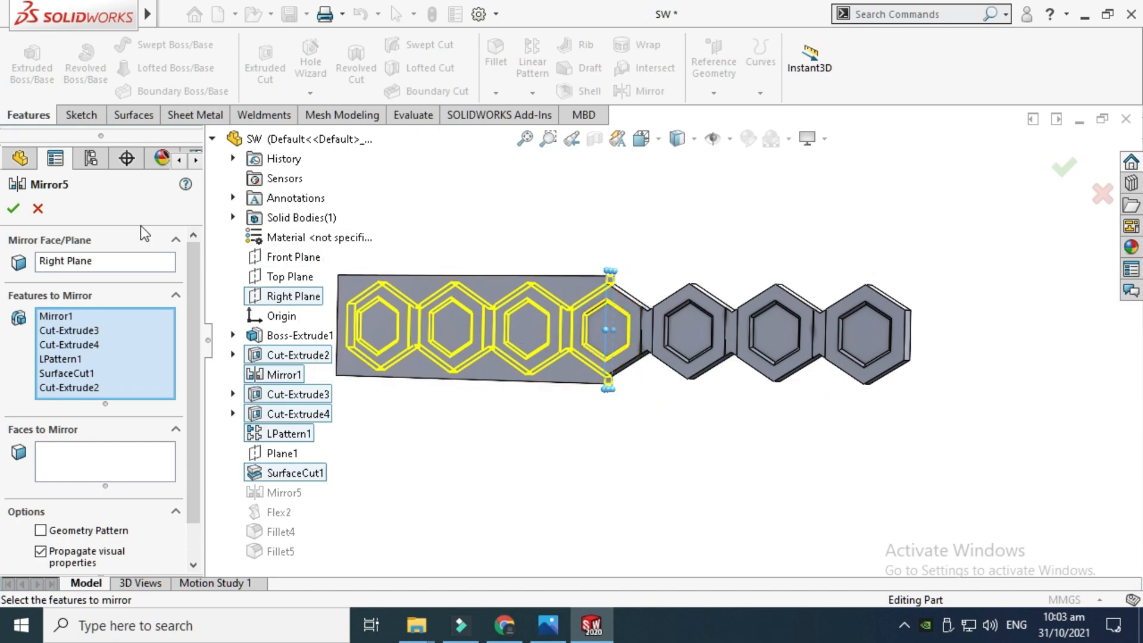
{"action": "left_click", "coordinate": [38, 208]}
Roll the tree forward to include Flex2, open its definition to review the bending of Mirror5 by 360 deg, then close it
{"action": "right_click", "coordinate": [553, 210]}
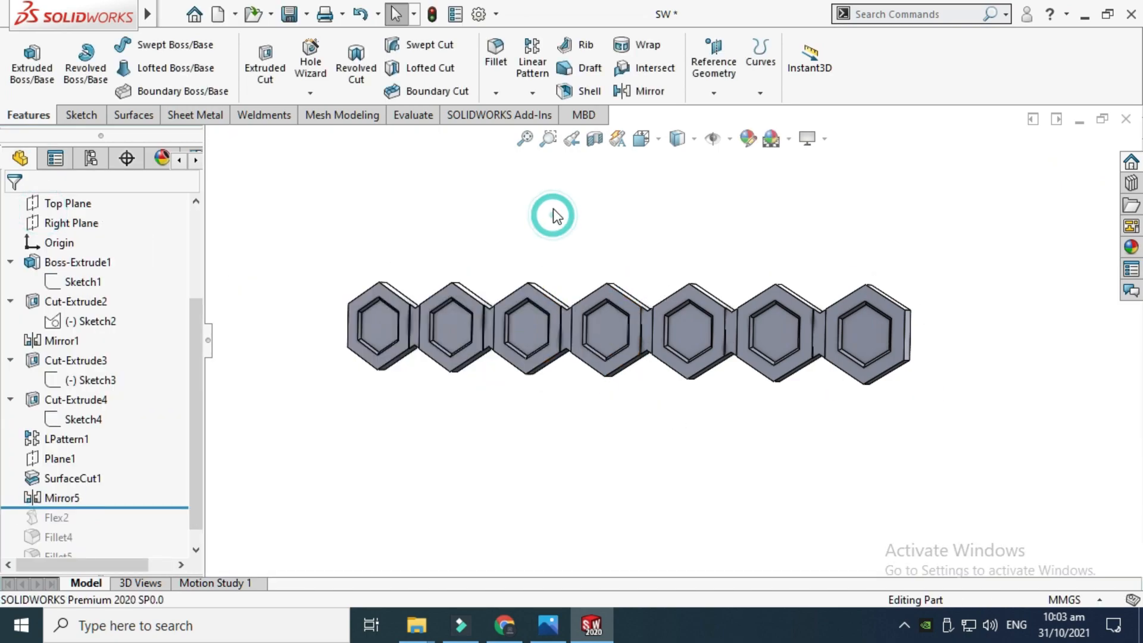
{"action": "left_click", "coordinate": [616, 282]}
{"action": "mouse_move", "coordinate": [631, 279]}
{"action": "left_mouse_down"}
{"action": "mouse_move", "coordinate": [694, 268]}
{"action": "mouse_move", "coordinate": [696, 308]}
{"action": "mouse_move", "coordinate": [638, 273]}
{"action": "left_mouse_up"}
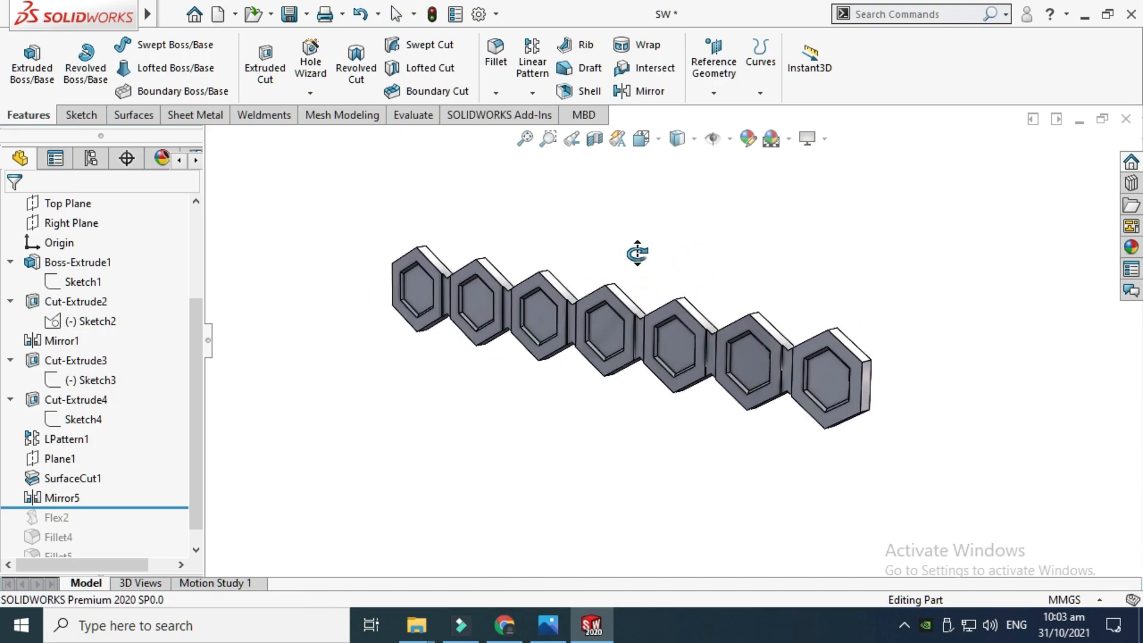
{"action": "left_click_drag", "start_coordinate": [709, 278], "coordinate": [687, 256]}
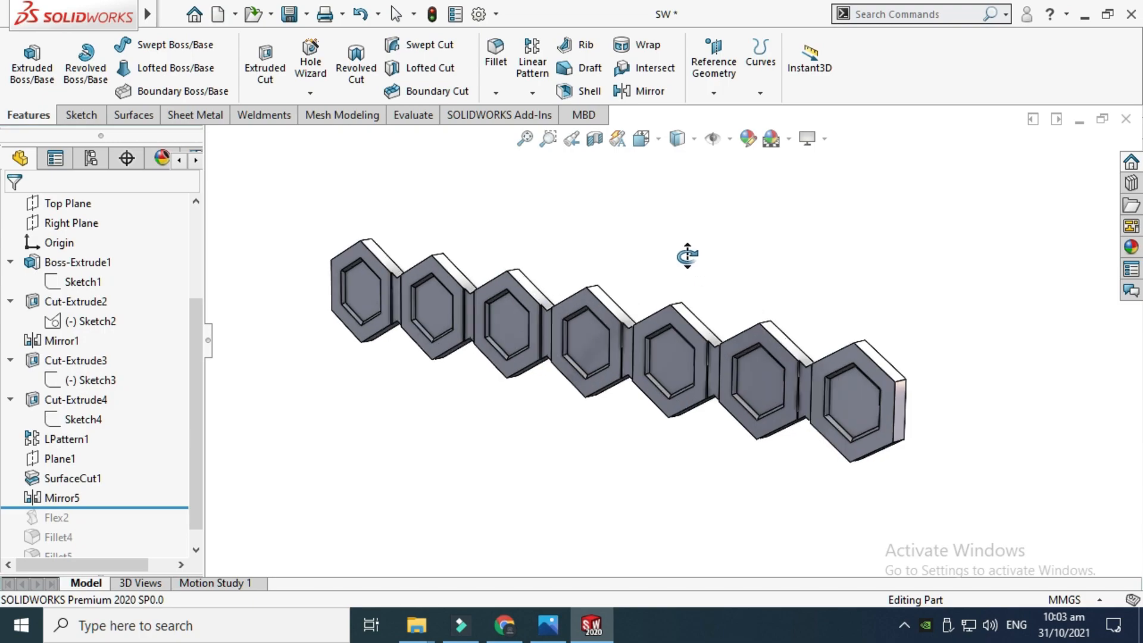
{"action": "left_click_drag", "start_coordinate": [610, 275], "coordinate": [533, 270]}
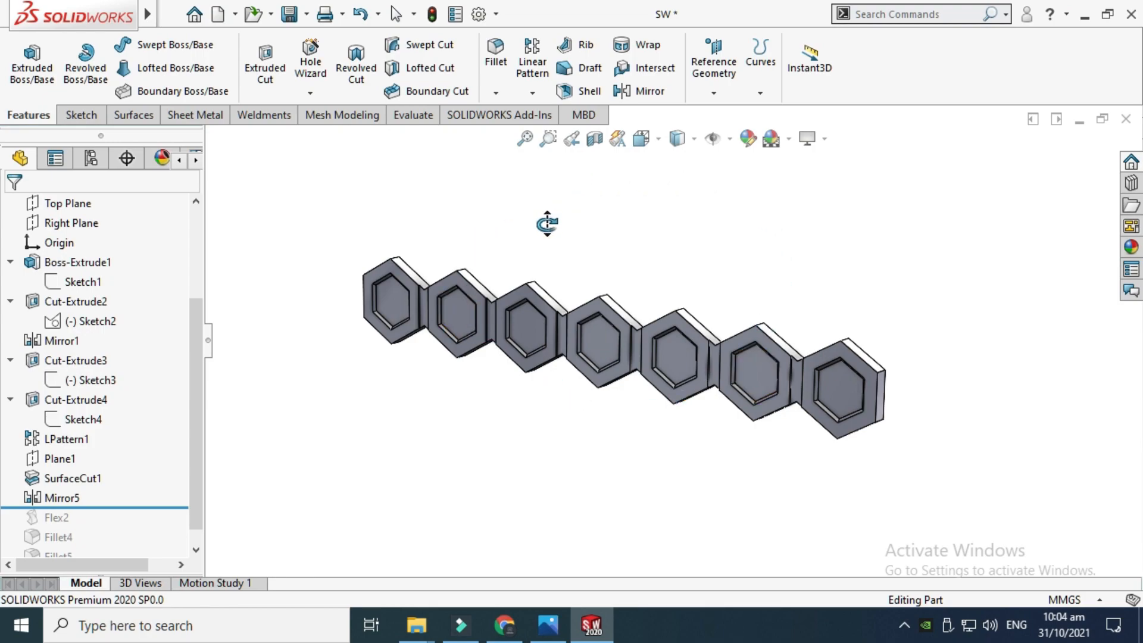
{"action": "scroll", "coordinate": [197, 367], "scroll_direction": "down", "scroll_amount": 1}
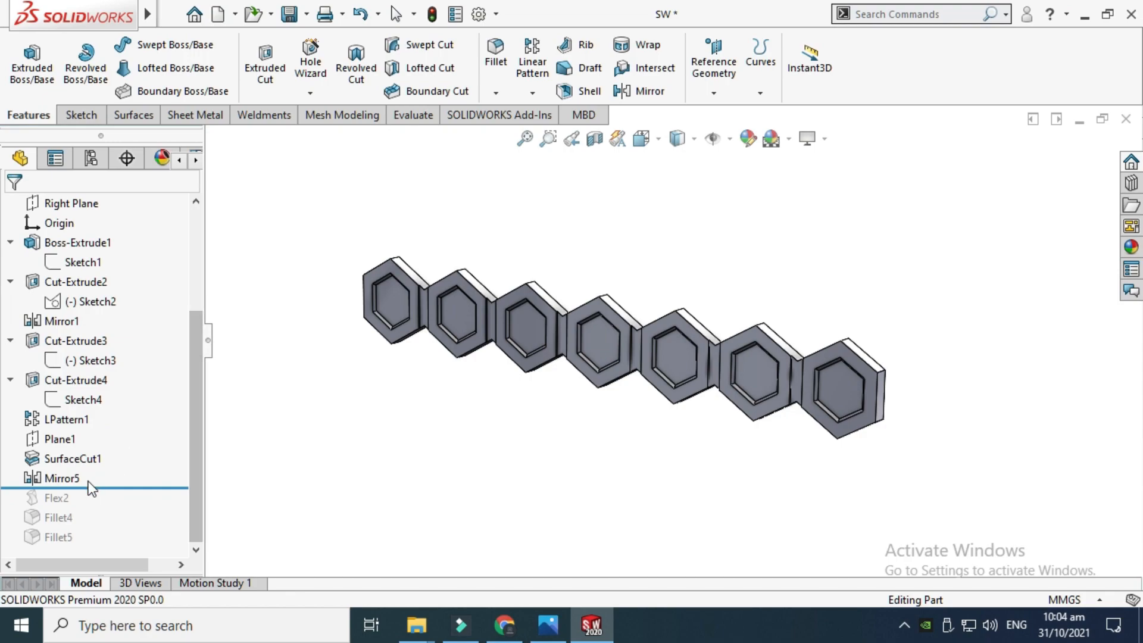
{"action": "left_click_drag", "start_coordinate": [88, 487], "coordinate": [95, 506]}
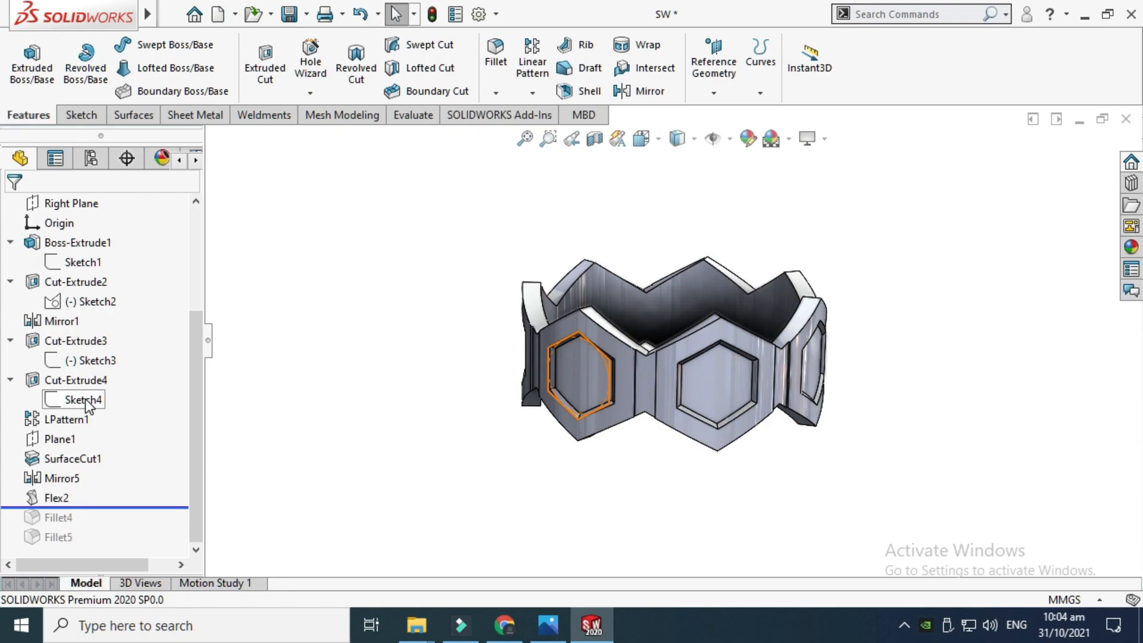
{"action": "left_click", "coordinate": [57, 497]}
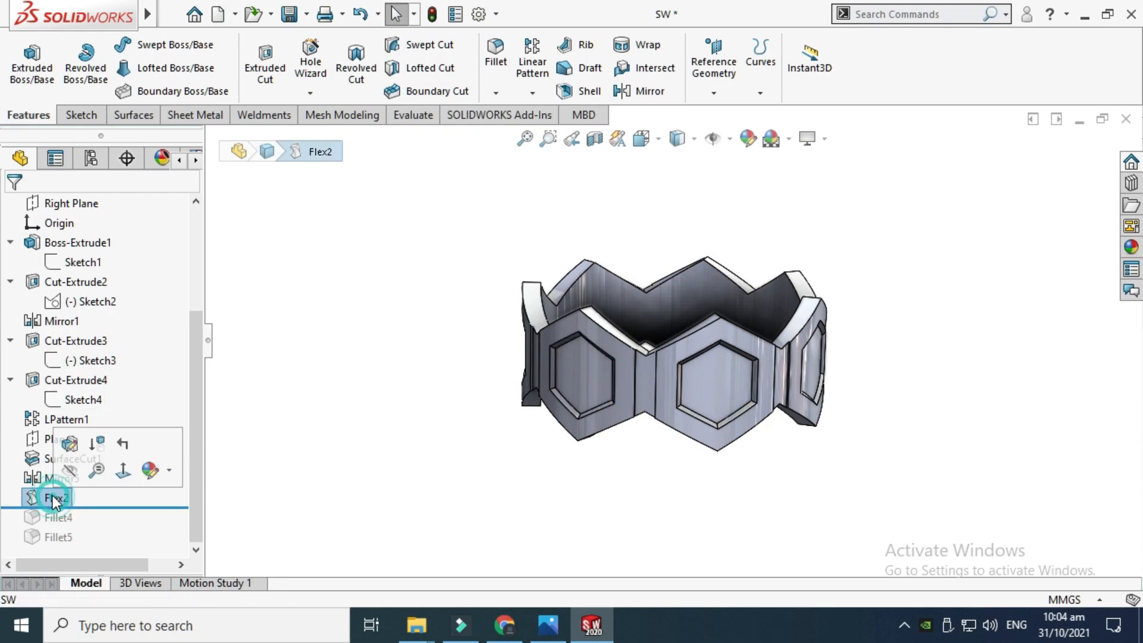
{"action": "left_click", "coordinate": [73, 445]}
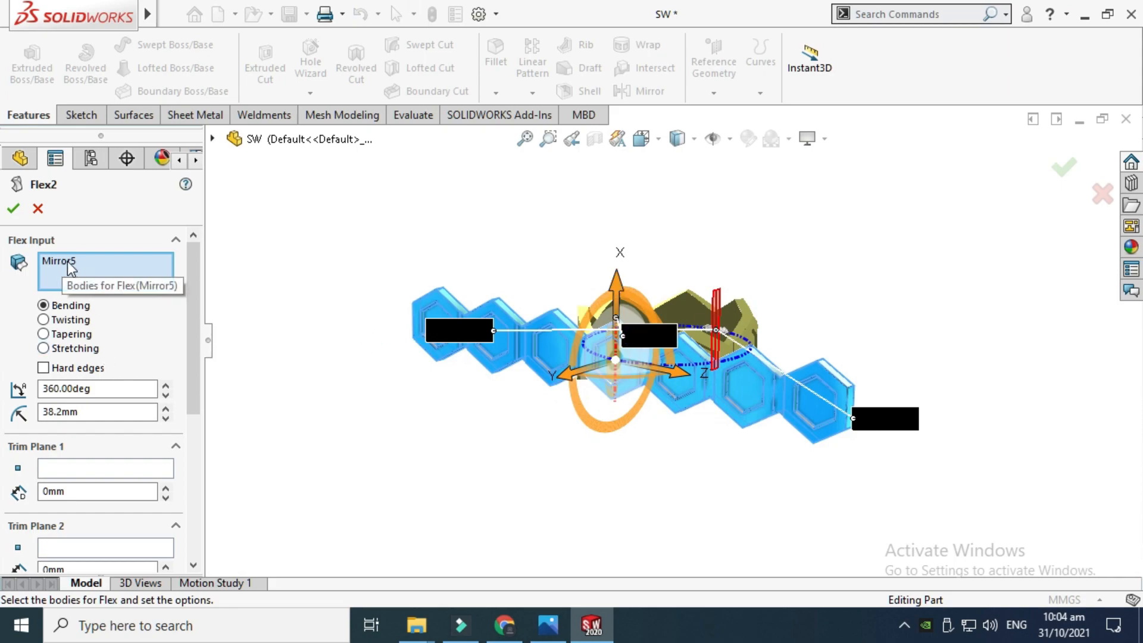
{"action": "left_click", "coordinate": [212, 138]}
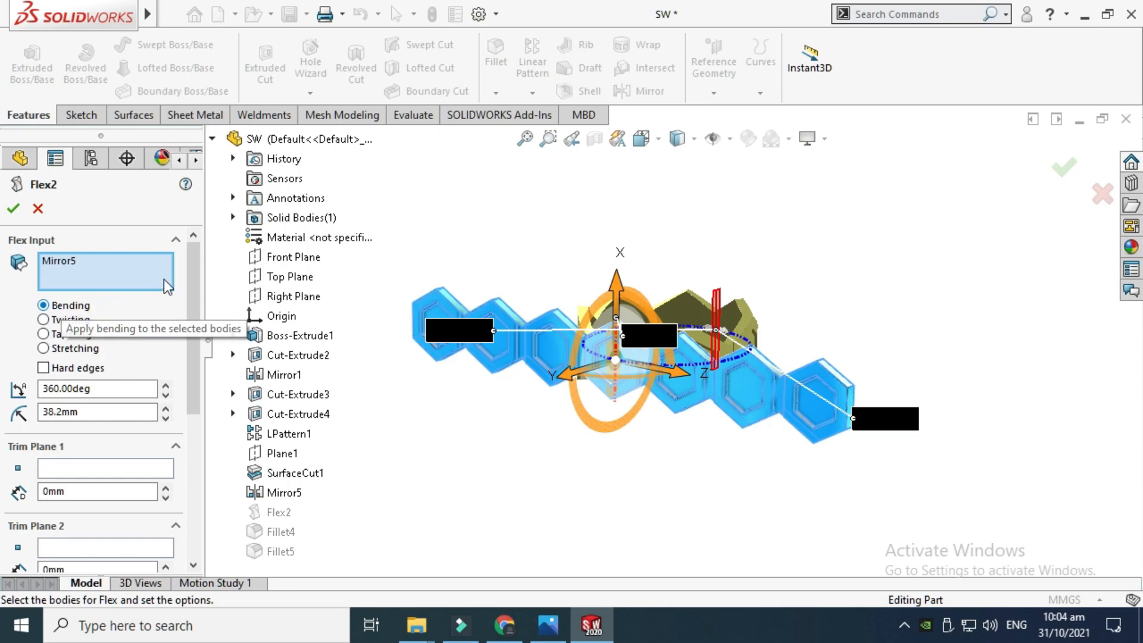
{"action": "left_click_drag", "start_coordinate": [192, 264], "coordinate": [191, 301]}
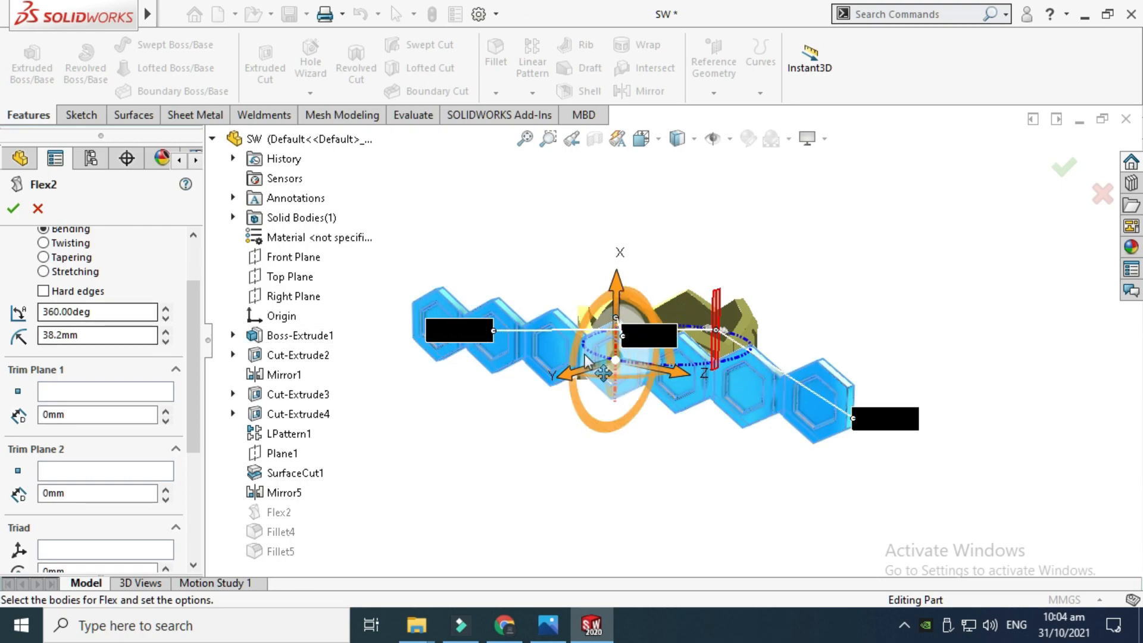
{"action": "left_click_drag", "start_coordinate": [187, 298], "coordinate": [177, 228]}
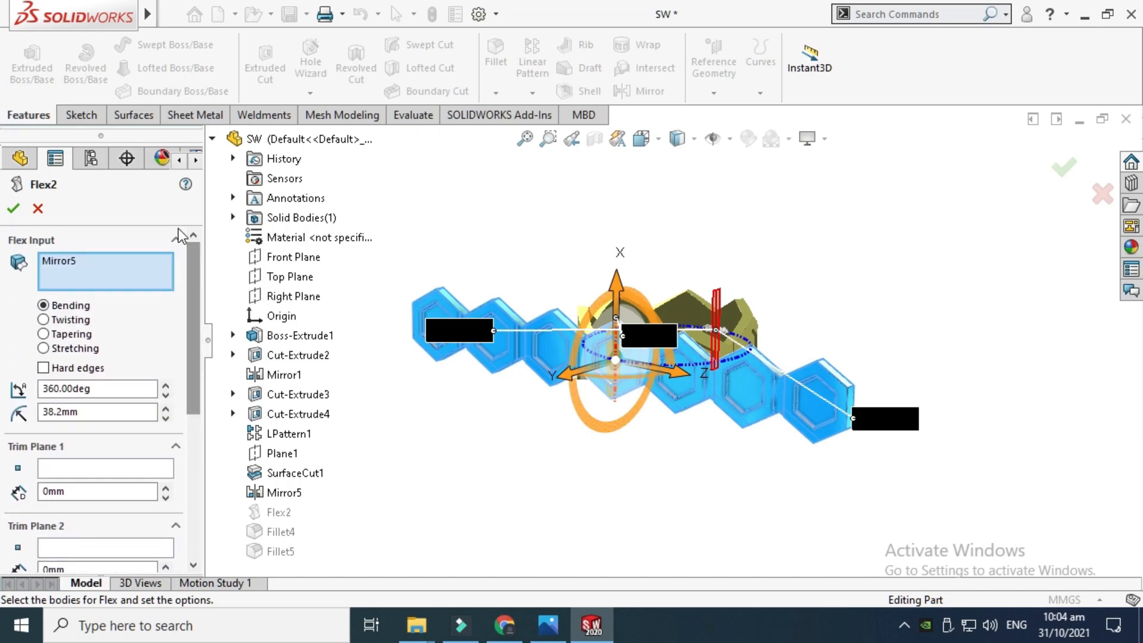
{"action": "left_click", "coordinate": [38, 210]}
Rotate the view of the bent ring and roll the tree forward to include Fillet4
{"action": "right_click", "coordinate": [706, 224]}
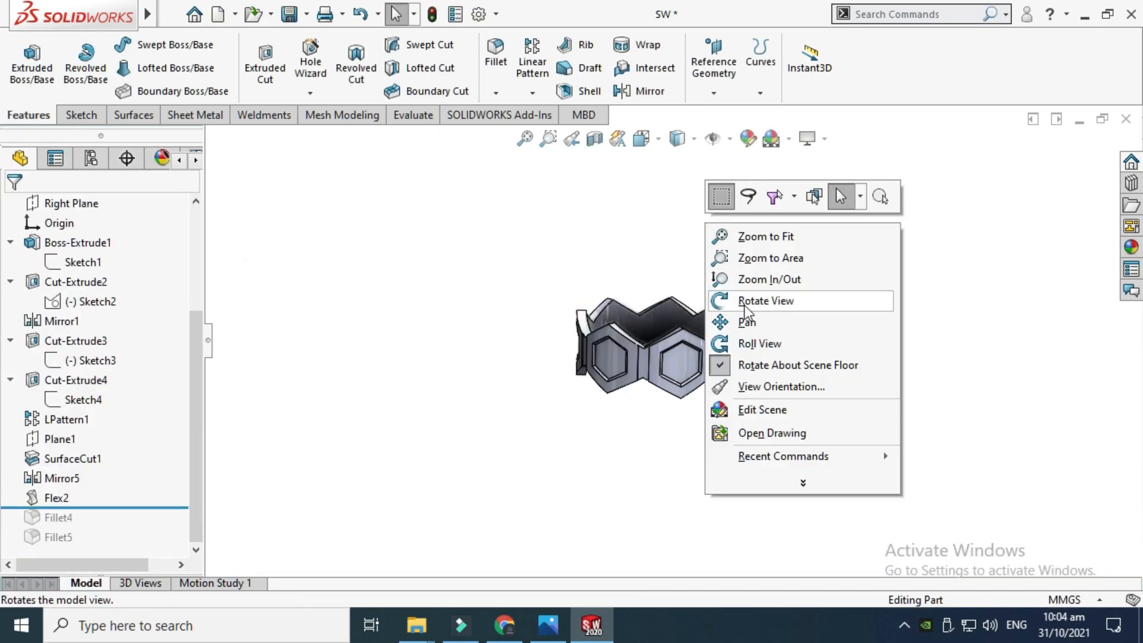
{"action": "left_click", "coordinate": [745, 303]}
{"action": "left_click_drag", "start_coordinate": [745, 299], "coordinate": [624, 356]}
{"action": "scroll", "coordinate": [672, 356], "scroll_direction": "down", "scroll_amount": 3}
{"action": "scroll", "coordinate": [661, 306], "scroll_direction": "down", "scroll_amount": 2}
{"action": "scroll", "coordinate": [578, 357], "scroll_direction": "down", "scroll_amount": 2}
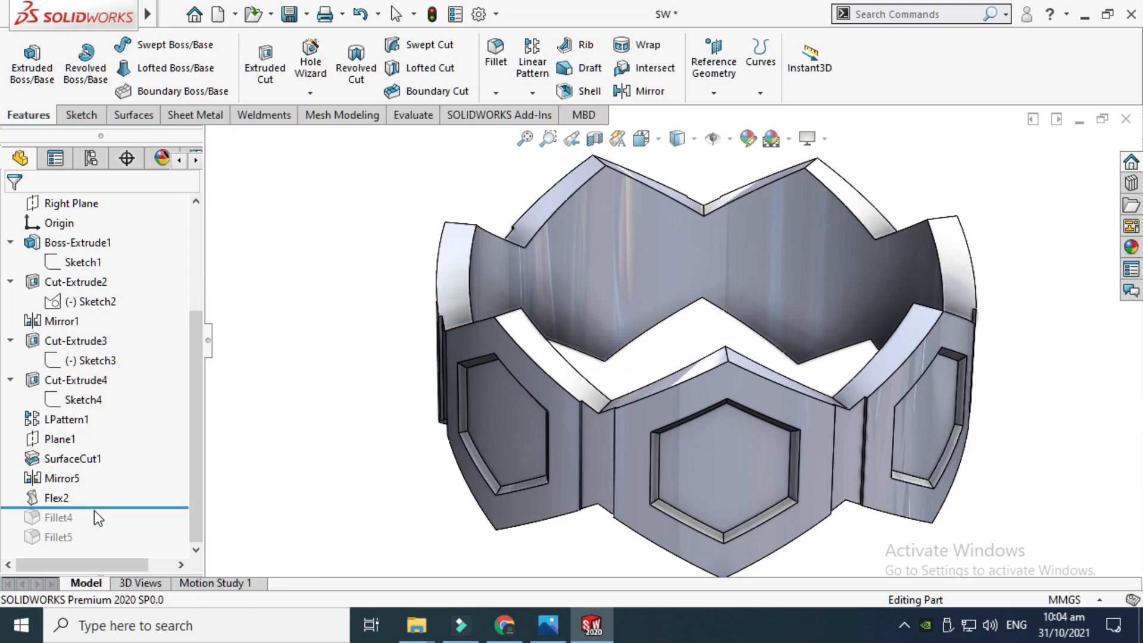
{"action": "left_click_drag", "start_coordinate": [94, 509], "coordinate": [92, 527]}
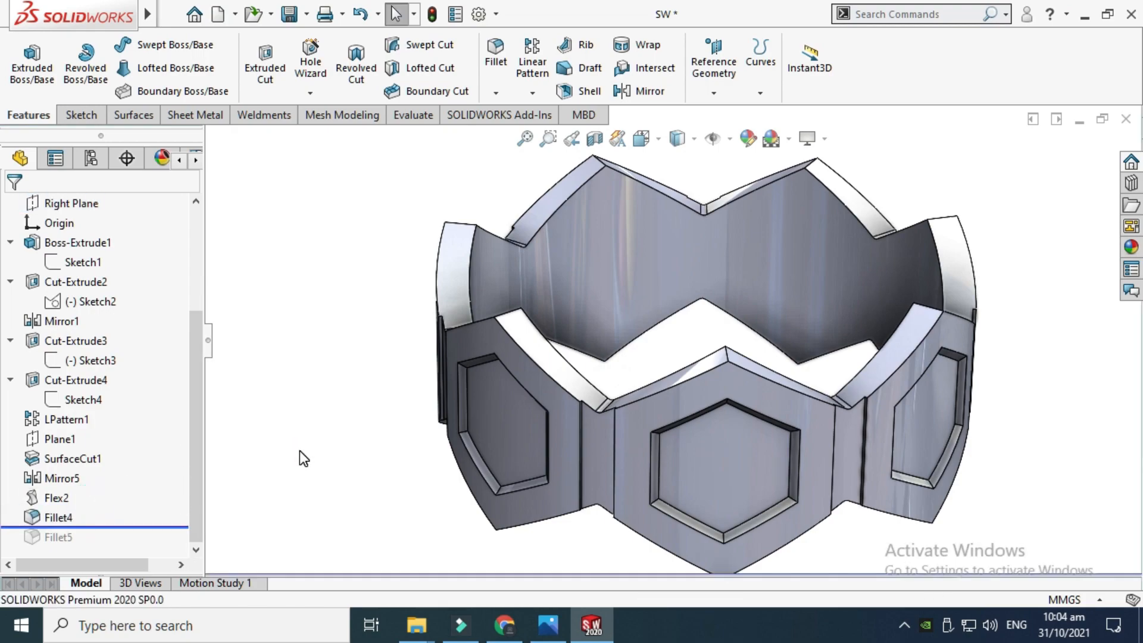
Open the Fillet4 definition to review its selected edges and 1 mm radius, then close it
{"action": "left_click", "coordinate": [57, 517]}
{"action": "left_click", "coordinate": [81, 464]}
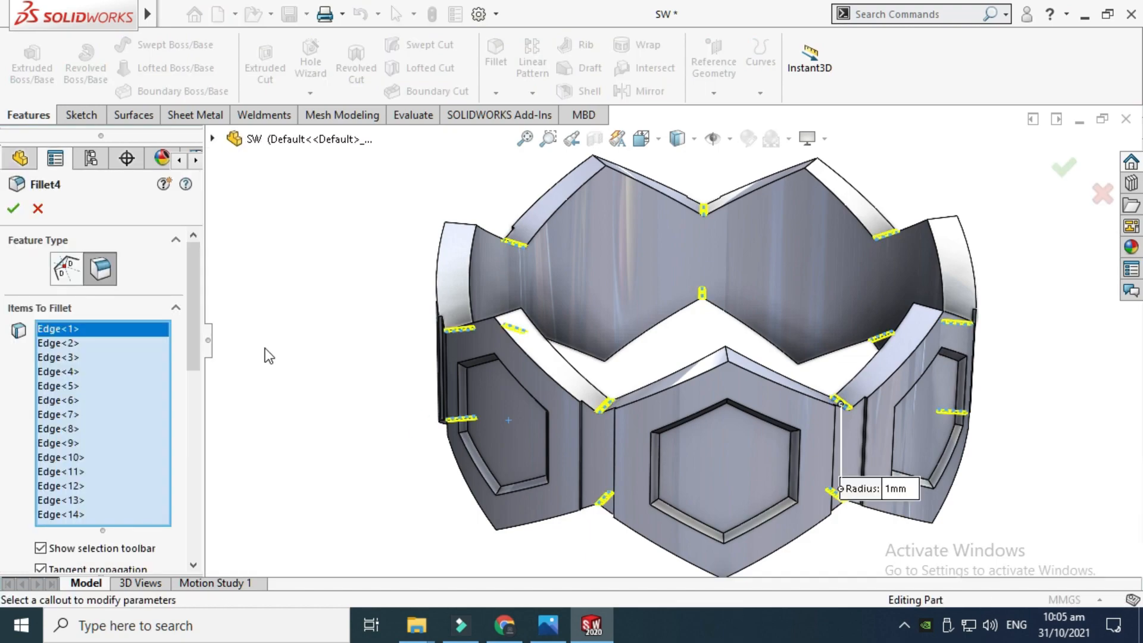
{"action": "scroll", "coordinate": [569, 375], "scroll_direction": "down", "scroll_amount": 1}
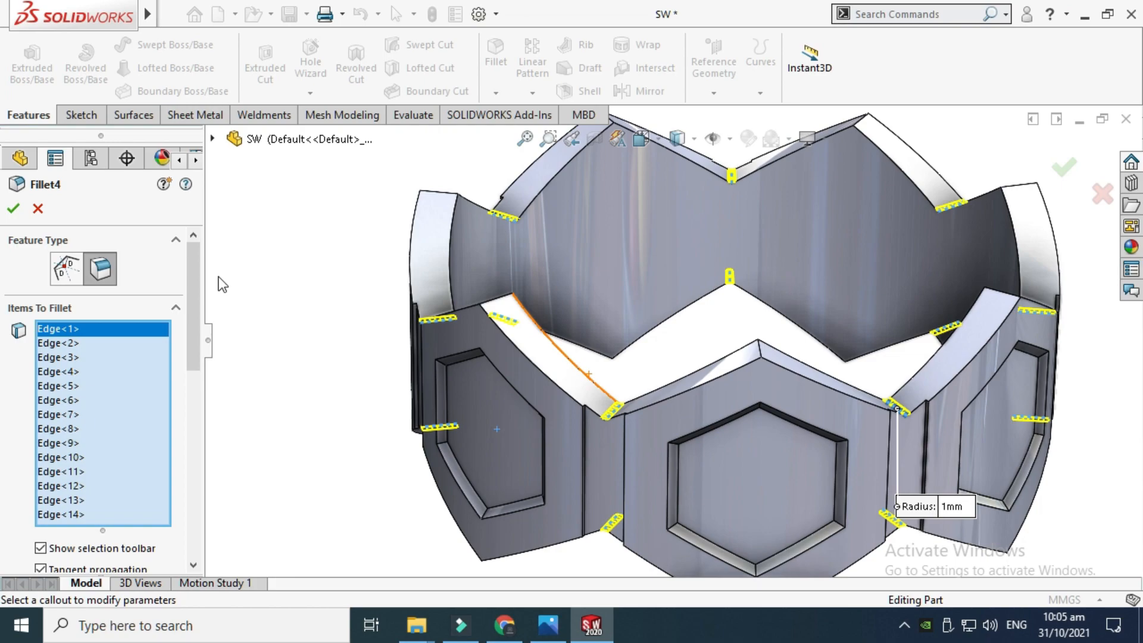
{"action": "mouse_move", "coordinate": [194, 269]}
{"action": "left_mouse_down"}
{"action": "mouse_move", "coordinate": [191, 340]}
{"action": "mouse_move", "coordinate": [190, 252]}
{"action": "left_mouse_up"}
{"action": "scroll", "coordinate": [695, 343], "scroll_direction": "up", "scroll_amount": 2}
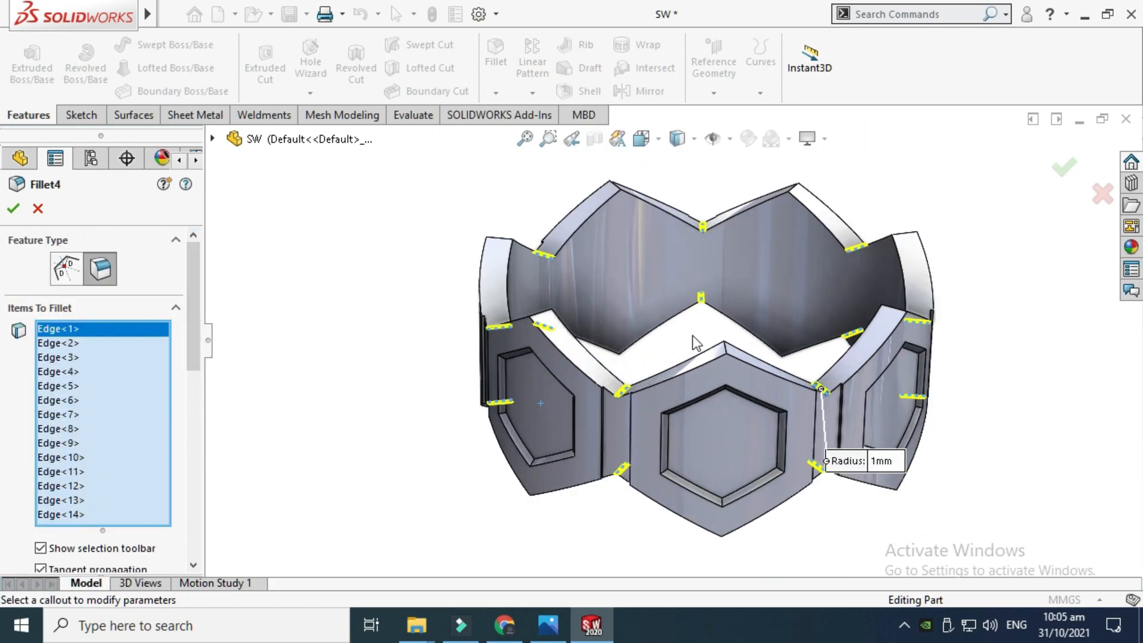
{"action": "scroll", "coordinate": [661, 399], "scroll_direction": "down", "scroll_amount": 3}
{"action": "scroll", "coordinate": [680, 396], "scroll_direction": "up", "scroll_amount": 2}
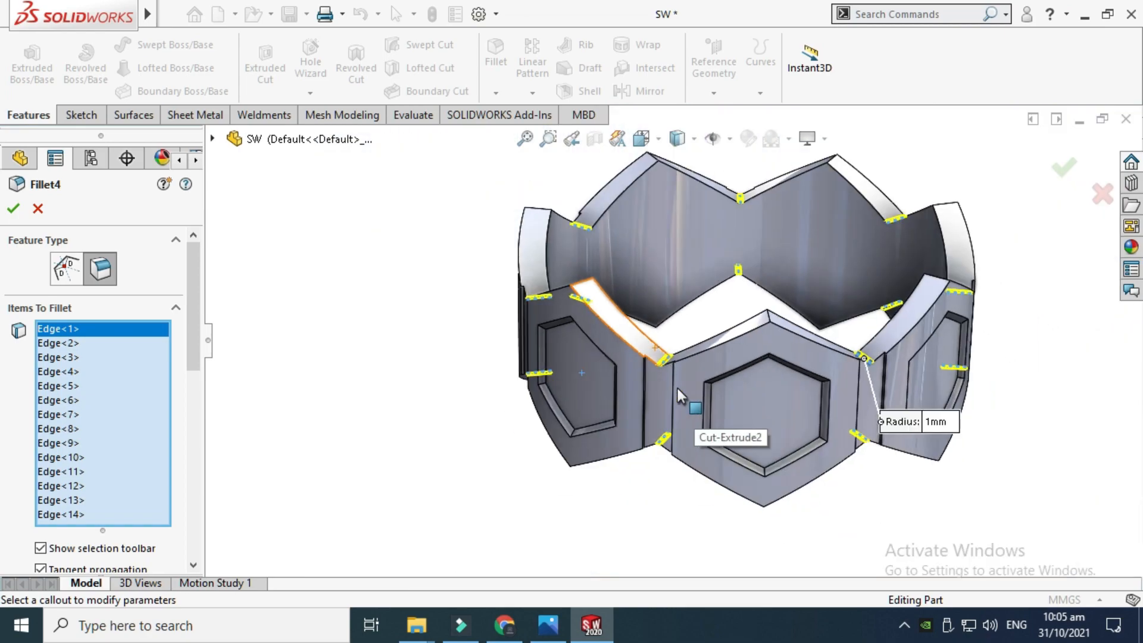
{"action": "scroll", "coordinate": [774, 239], "scroll_direction": "down", "scroll_amount": 2}
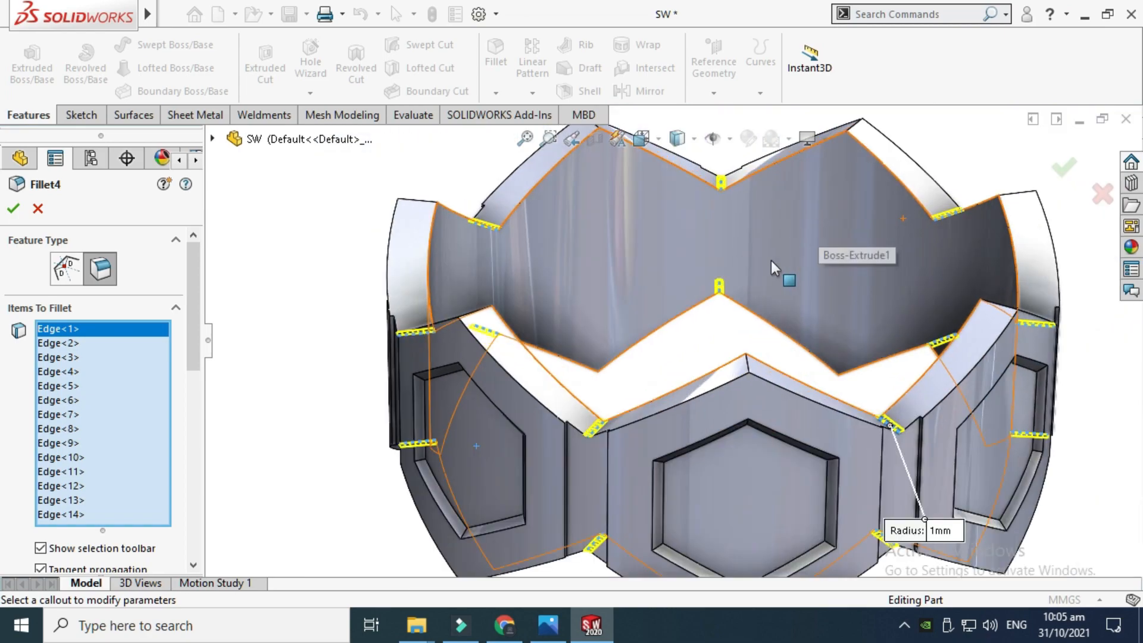
{"action": "left_click", "coordinate": [35, 205]}
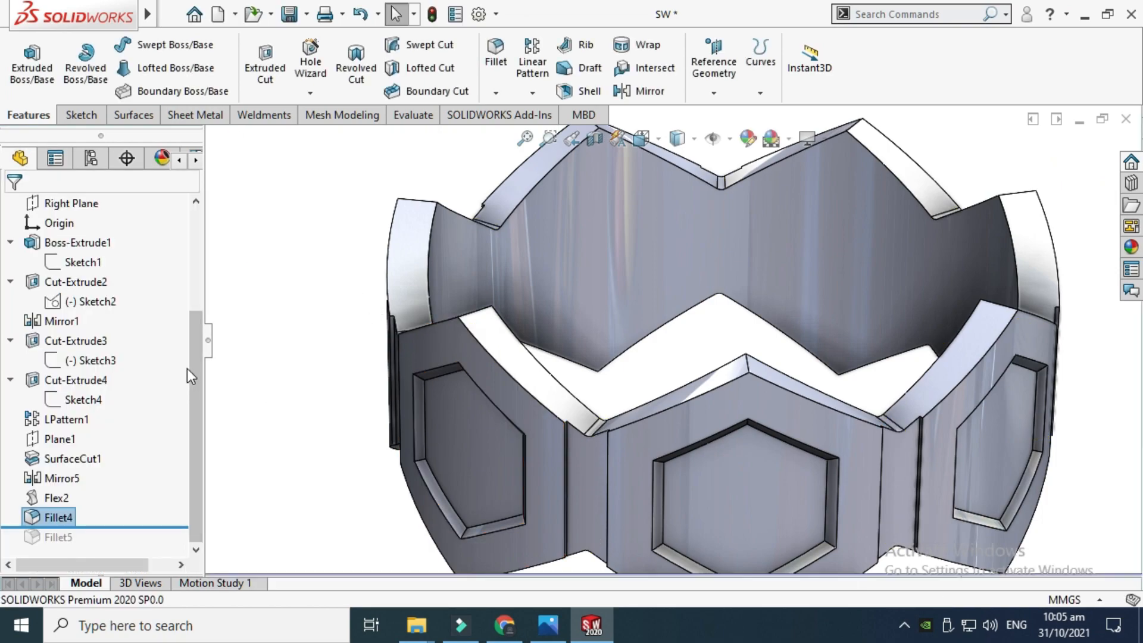
Roll the tree forward to the end to include Fillet5 on the ring's edges
{"action": "left_click", "coordinate": [199, 354]}
{"action": "scroll", "coordinate": [699, 369], "scroll_direction": "down", "scroll_amount": 3}
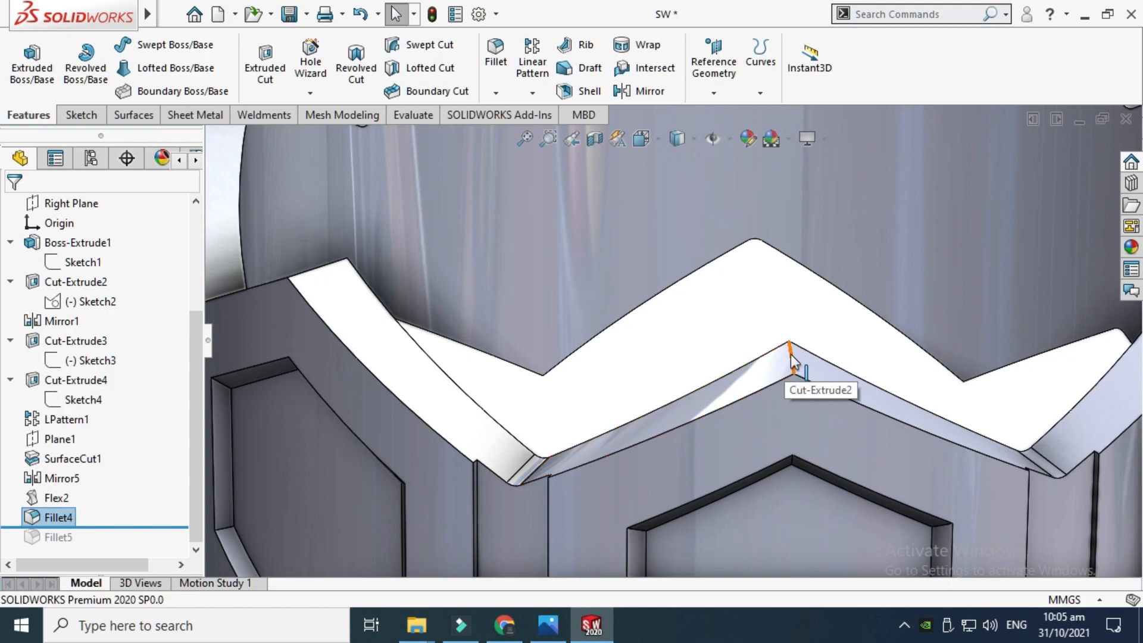
{"action": "scroll", "coordinate": [791, 357], "scroll_direction": "up", "scroll_amount": 3}
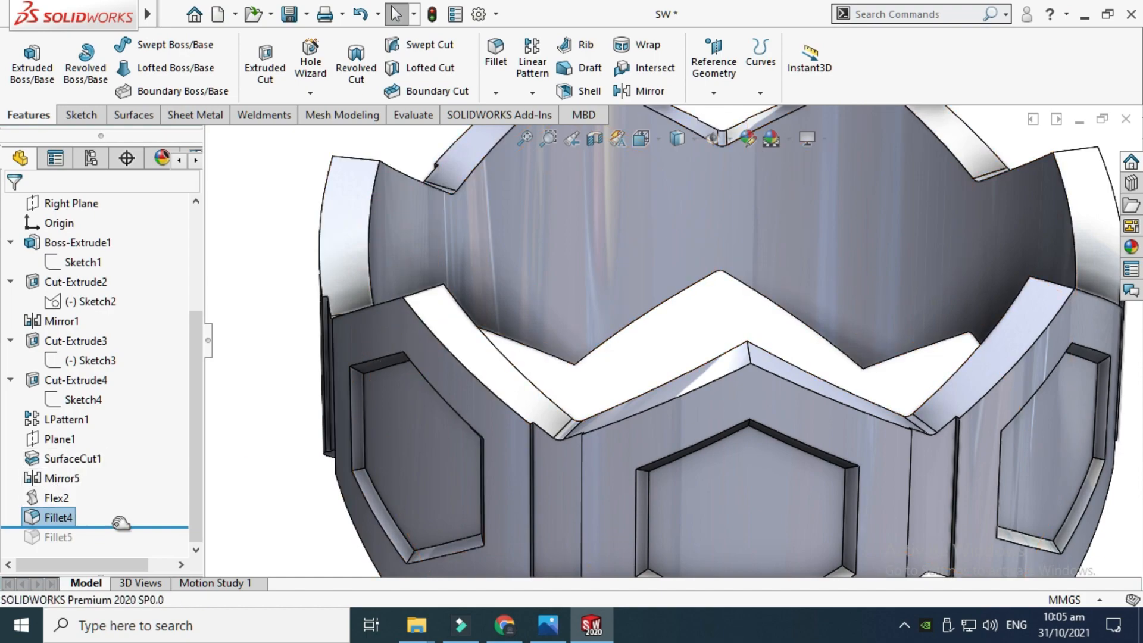
{"action": "left_click_drag", "start_coordinate": [116, 526], "coordinate": [116, 546]}
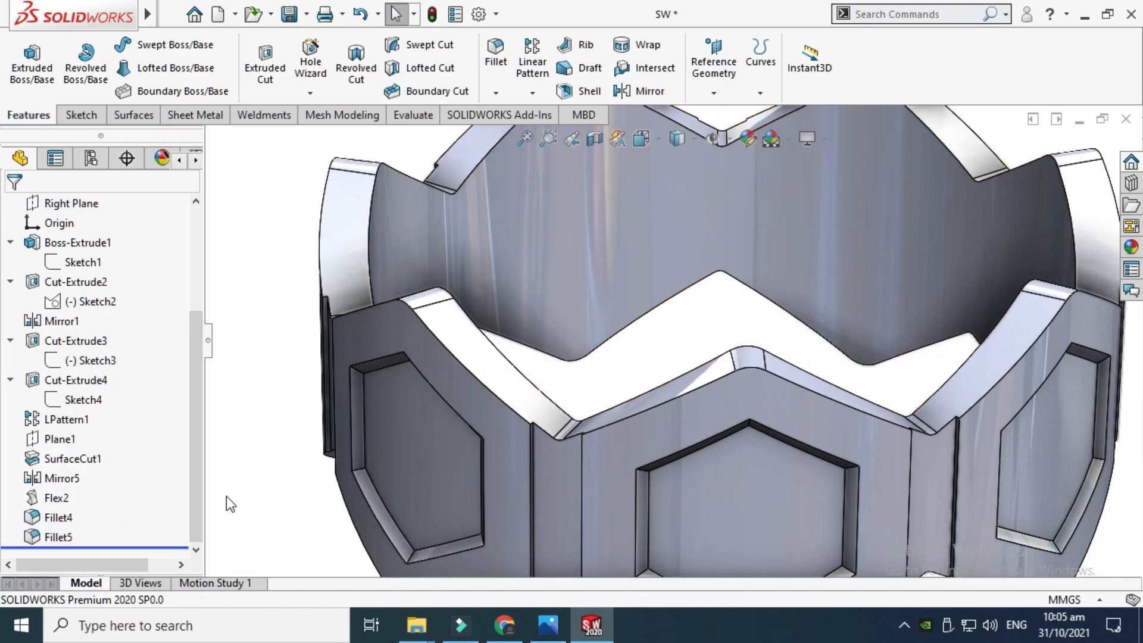
Open the Fillet5 definition to review its selected edges and 3 mm radius, then close it without changes
{"action": "left_click", "coordinate": [57, 537]}
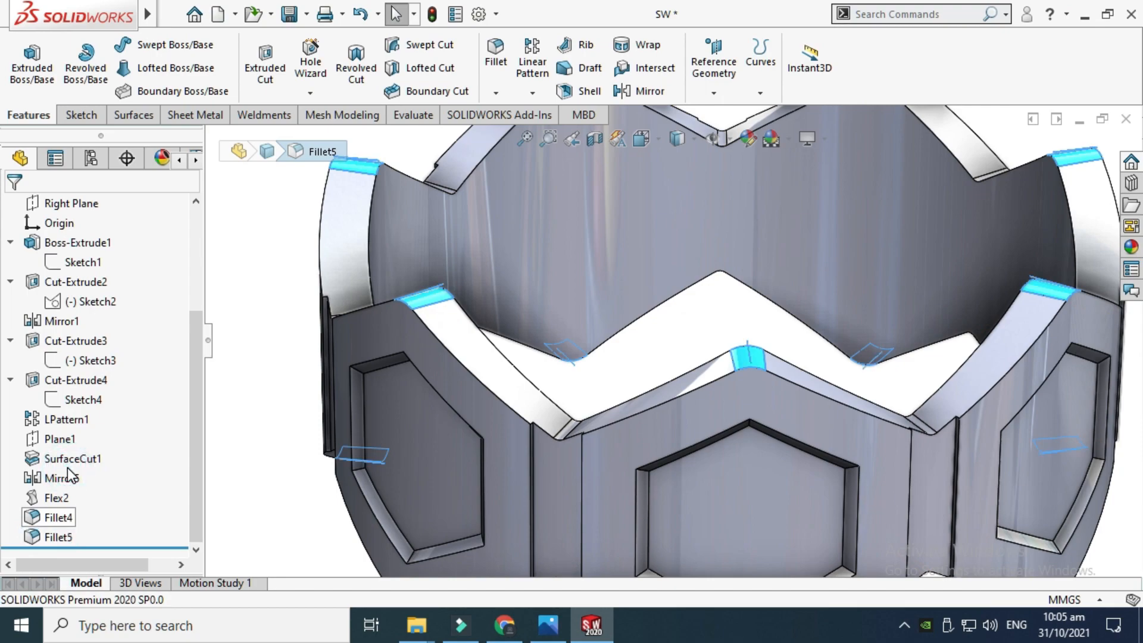
{"action": "scroll", "coordinate": [461, 411], "scroll_direction": "up", "scroll_amount": 2}
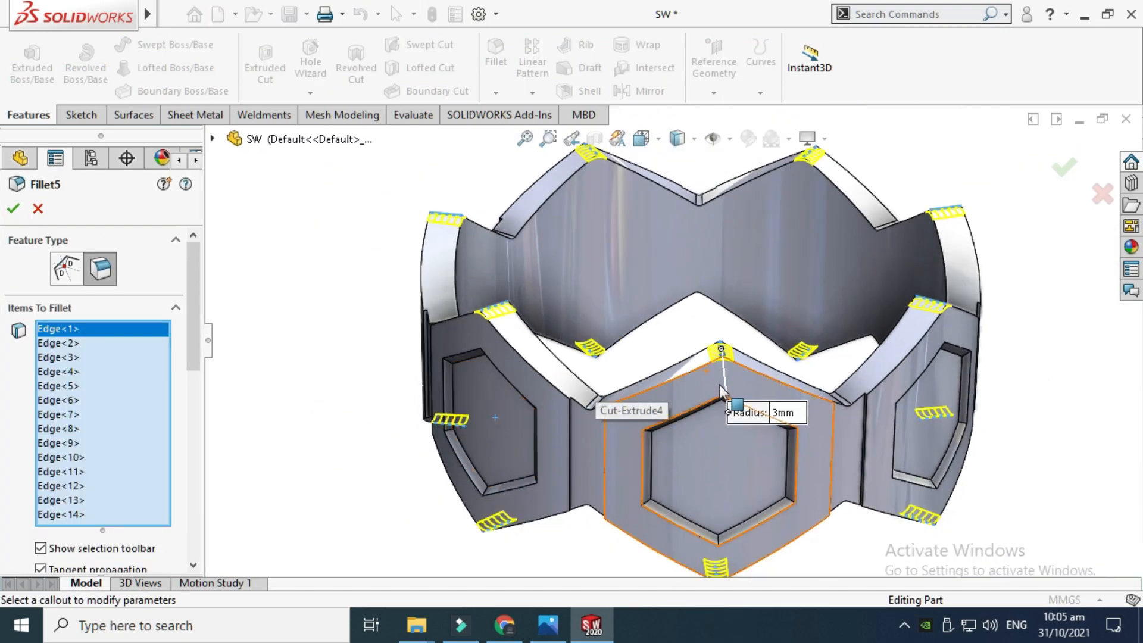
{"action": "left_click_drag", "start_coordinate": [787, 417], "coordinate": [827, 305]}
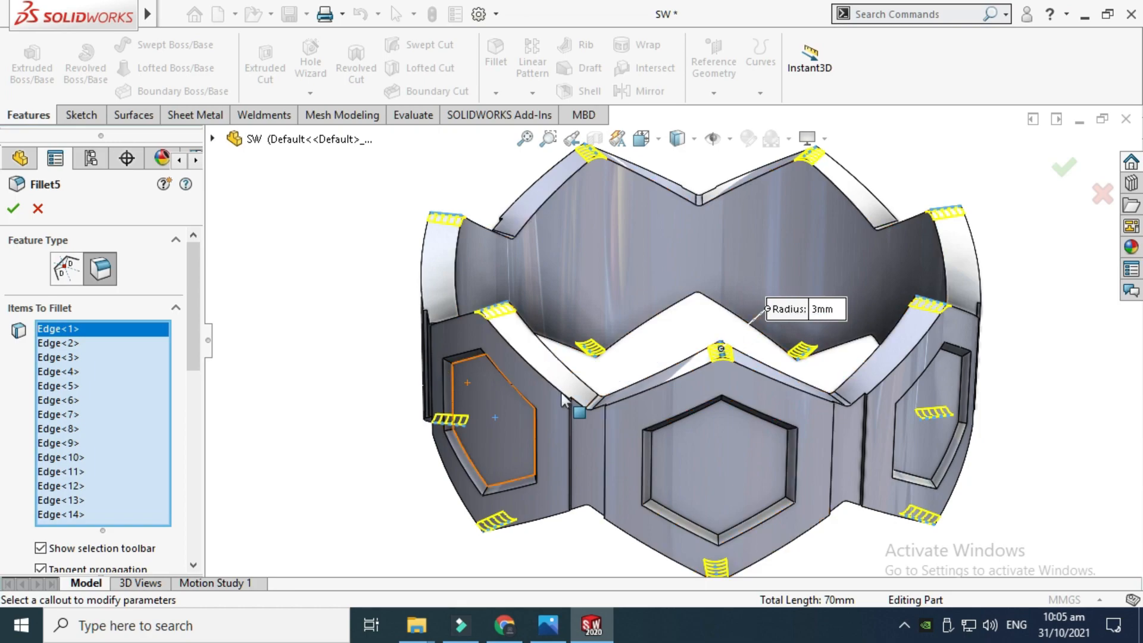
{"action": "scroll", "coordinate": [724, 359], "scroll_direction": "up", "scroll_amount": 3}
{"action": "key", "text": "f"}
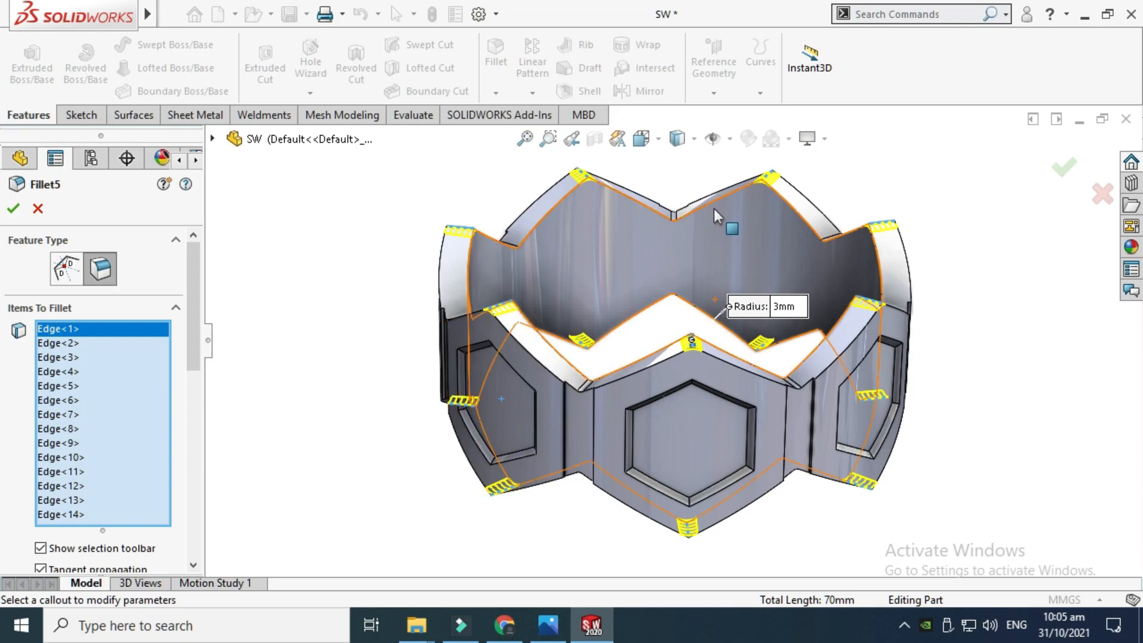
{"action": "scroll", "coordinate": [658, 341], "scroll_direction": "down", "scroll_amount": 2}
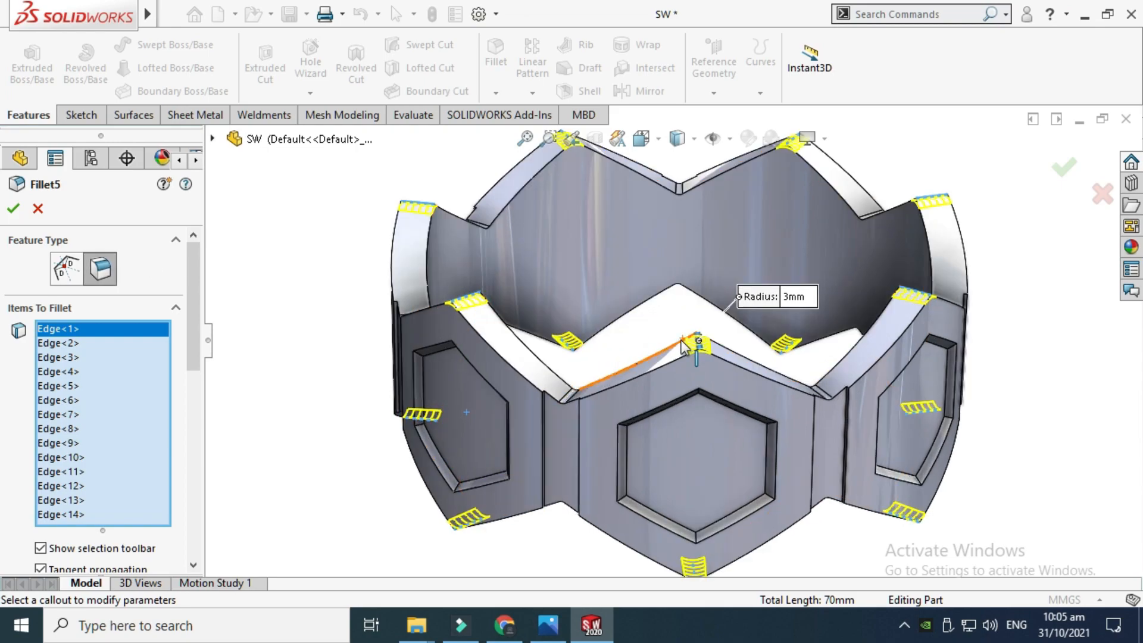
{"action": "left_click", "coordinate": [37, 209]}
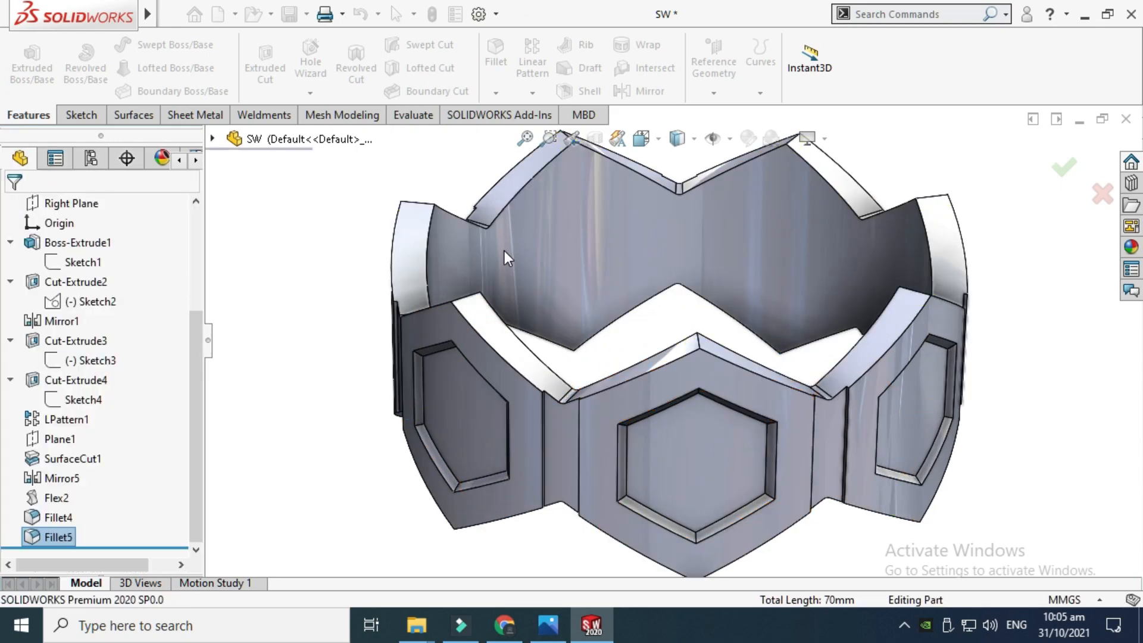
Apply the clear thick glass appearance from the Glass appearances to the ring
{"action": "right_click", "coordinate": [526, 191]}
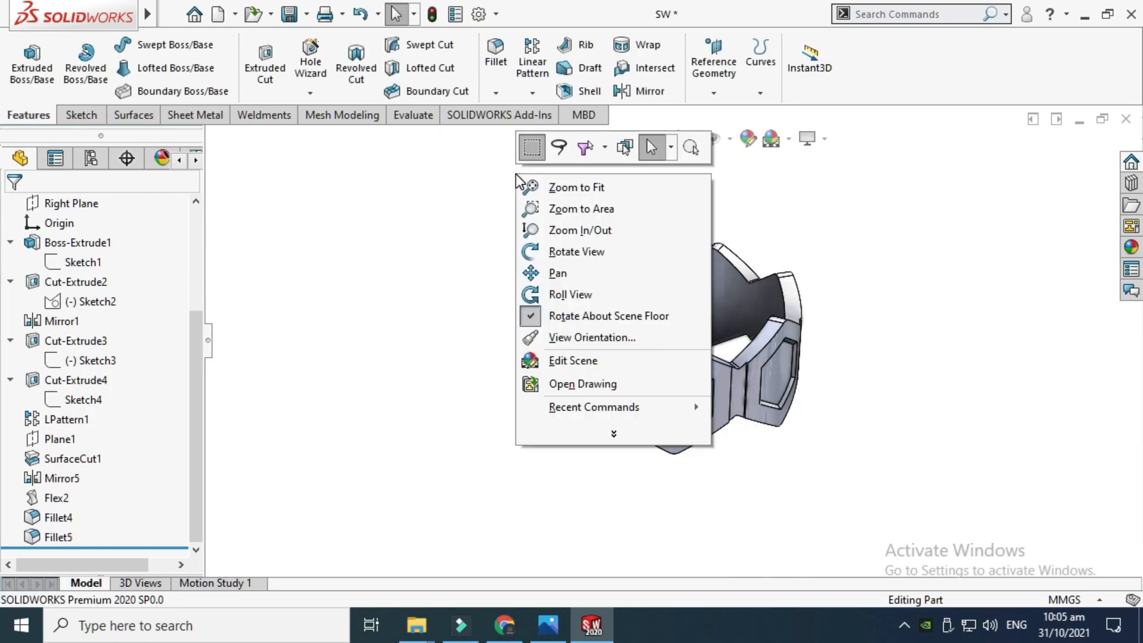
{"action": "left_click", "coordinate": [548, 249]}
{"action": "left_click_drag", "start_coordinate": [548, 248], "coordinate": [561, 262]}
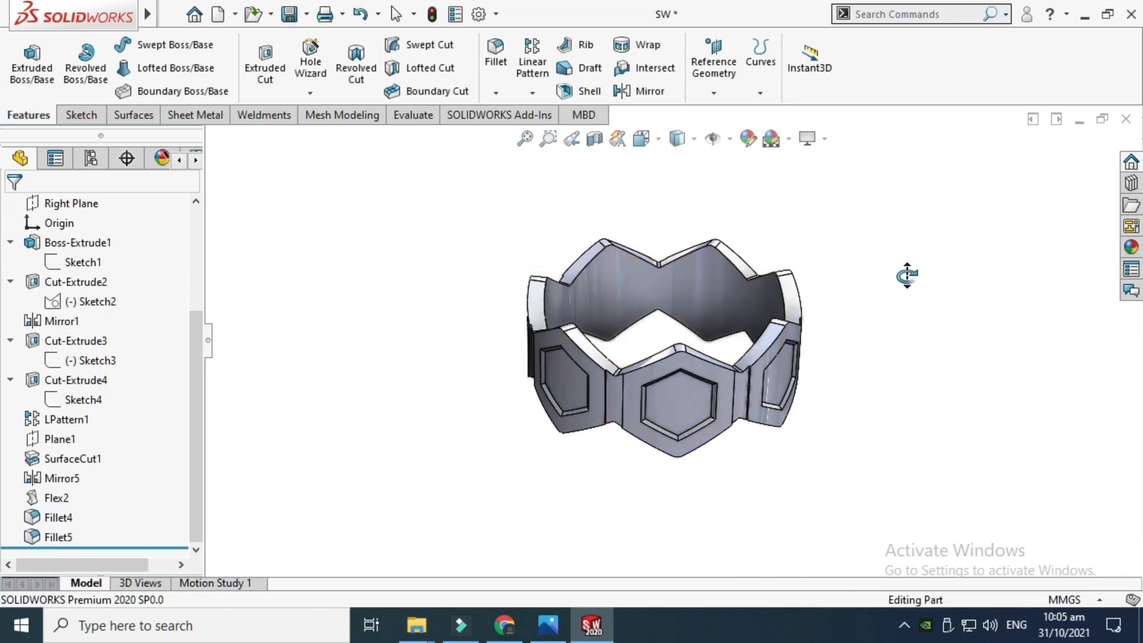
{"action": "left_click", "coordinate": [1129, 248]}
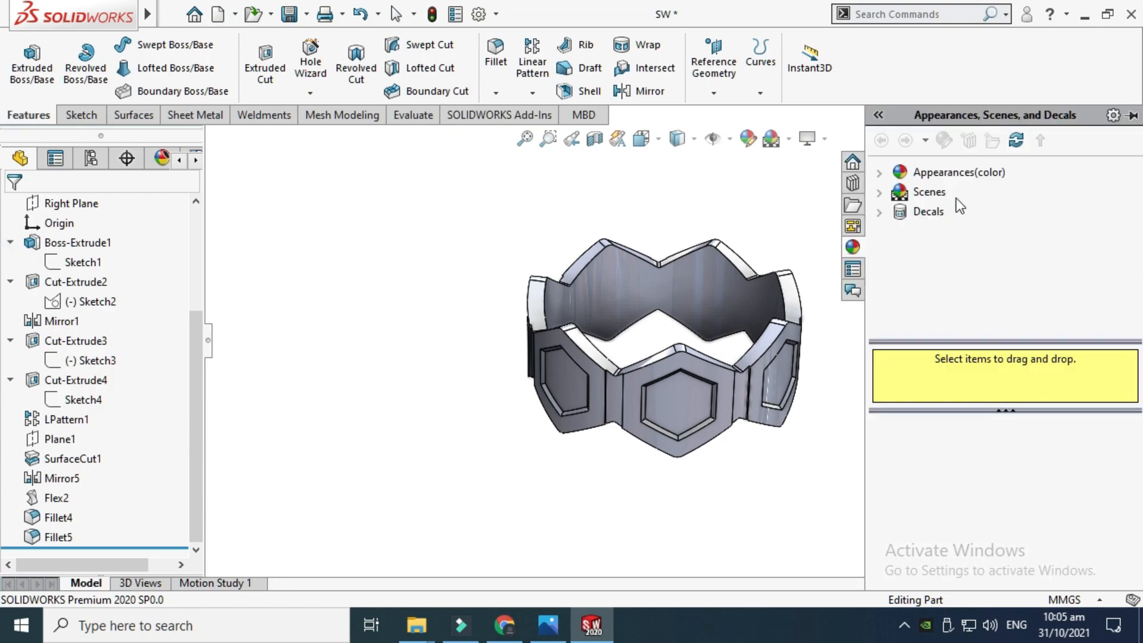
{"action": "left_click", "coordinate": [881, 172]}
{"action": "left_click", "coordinate": [946, 271]}
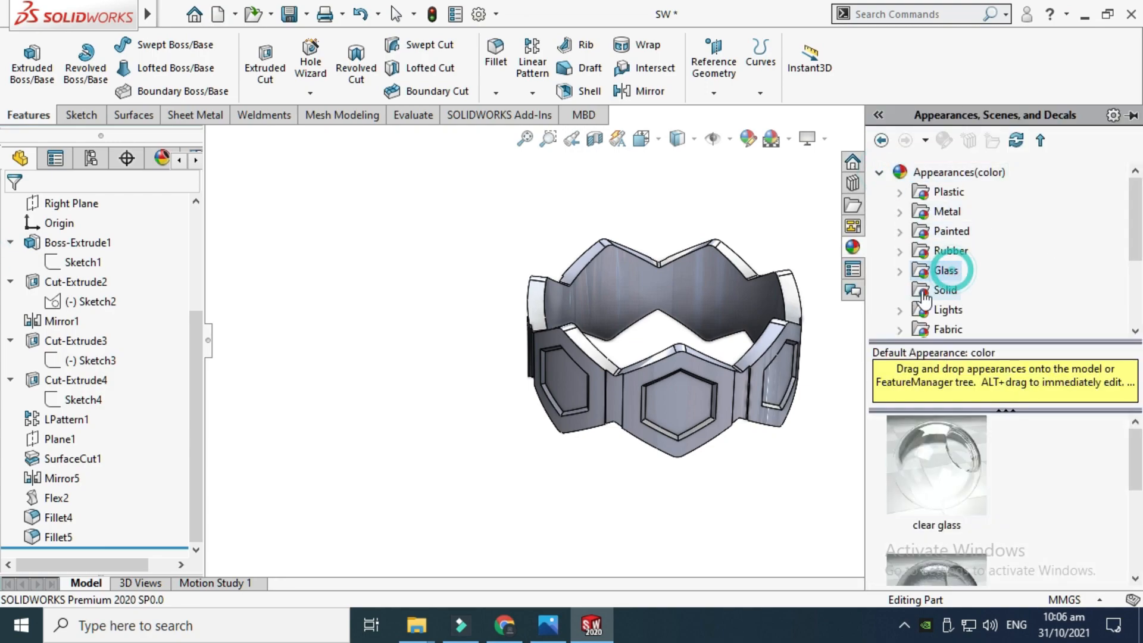
{"action": "scroll", "coordinate": [952, 268], "scroll_direction": "down", "scroll_amount": 2}
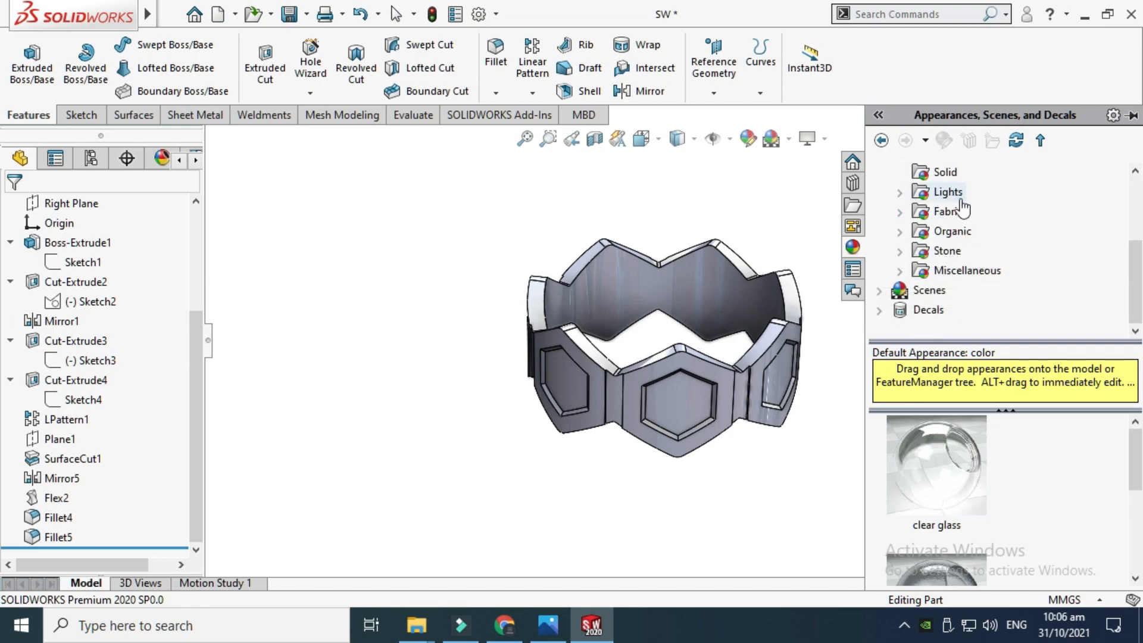
{"action": "scroll", "coordinate": [934, 215], "scroll_direction": "up", "scroll_amount": 2}
{"action": "left_click", "coordinate": [899, 270]}
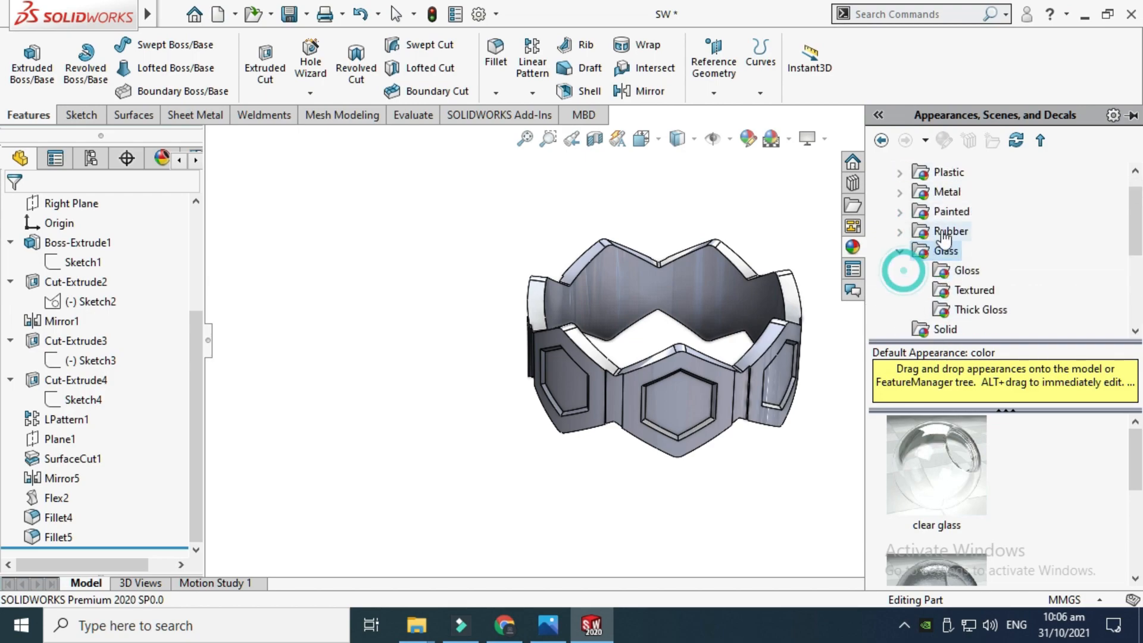
{"action": "scroll", "coordinate": [946, 256], "scroll_direction": "down", "scroll_amount": 3}
{"action": "scroll", "coordinate": [951, 238], "scroll_direction": "up", "scroll_amount": 2}
{"action": "left_click", "coordinate": [967, 250]}
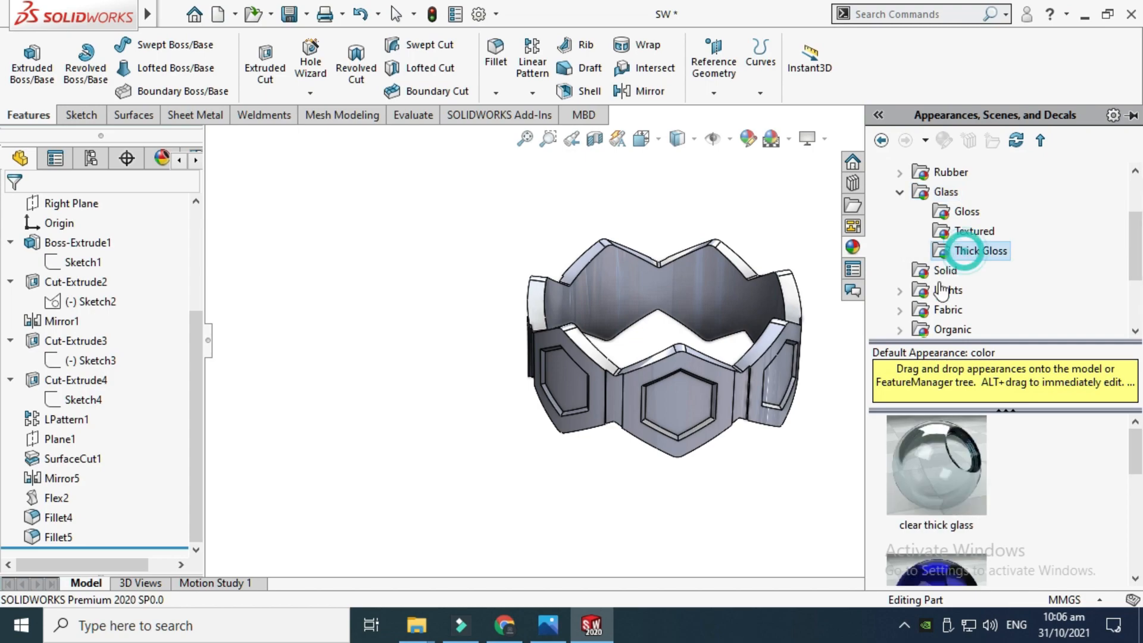
{"action": "scroll", "coordinate": [934, 453], "scroll_direction": "down", "scroll_amount": 3}
{"action": "left_click_drag", "start_coordinate": [949, 495], "coordinate": [674, 408]}
{"action": "left_click", "coordinate": [673, 409]}
Send the ring model to KeyShot 9
{"action": "scroll", "coordinate": [724, 300], "scroll_direction": "down", "scroll_amount": 3}
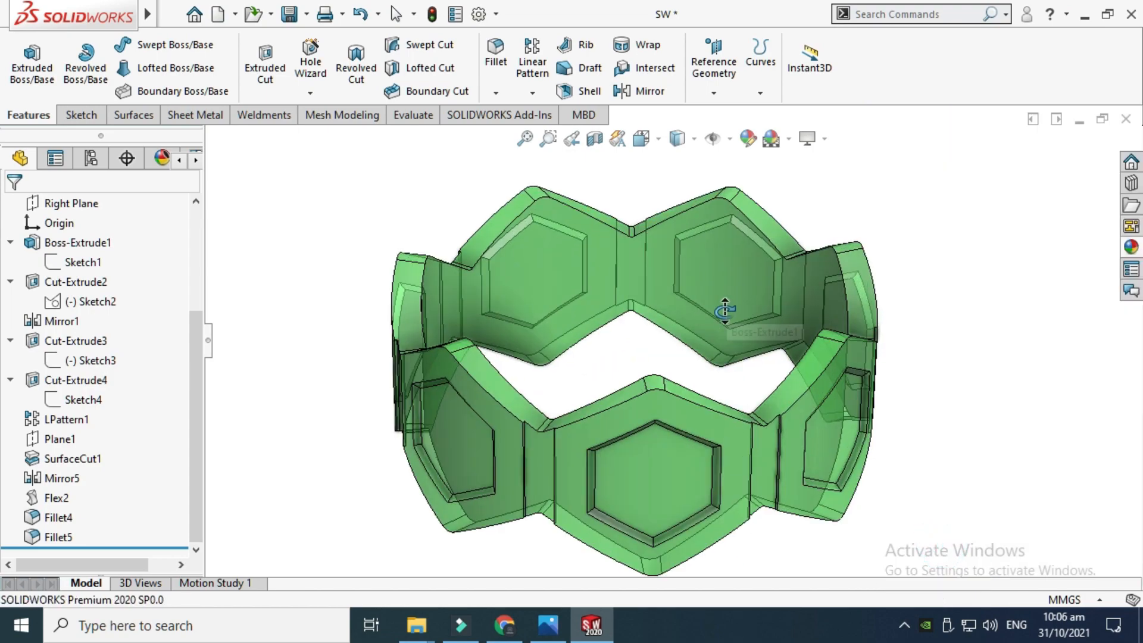
{"action": "scroll", "coordinate": [724, 312], "scroll_direction": "up", "scroll_amount": 3}
{"action": "middle_click_drag", "start_coordinate": [761, 214], "coordinate": [572, 467]}
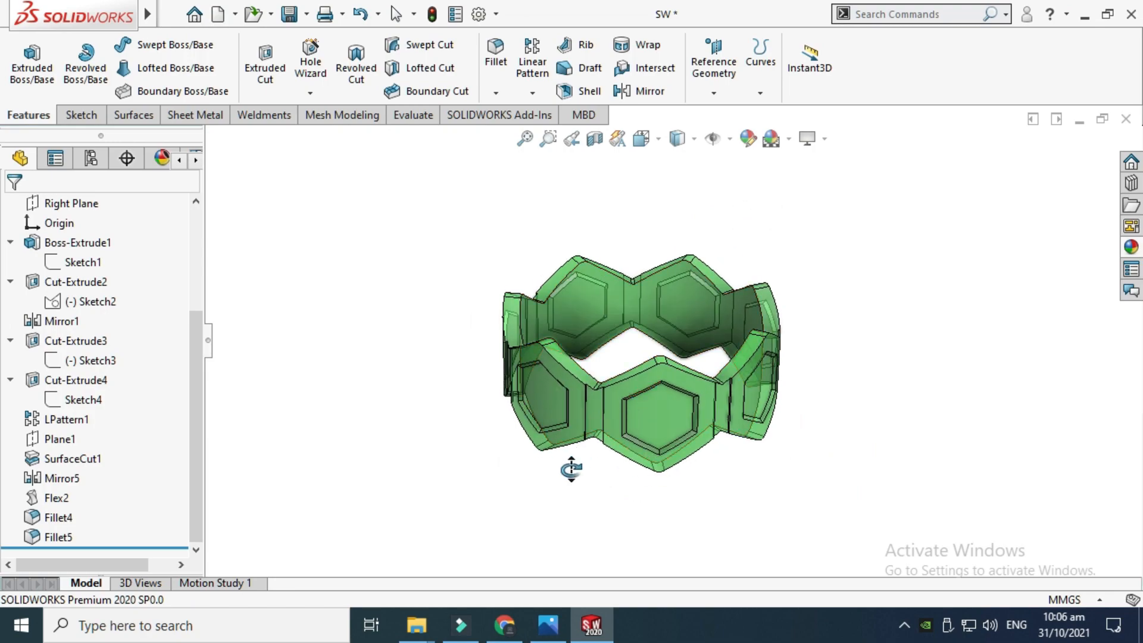
{"action": "mouse_move", "coordinate": [147, 15]}
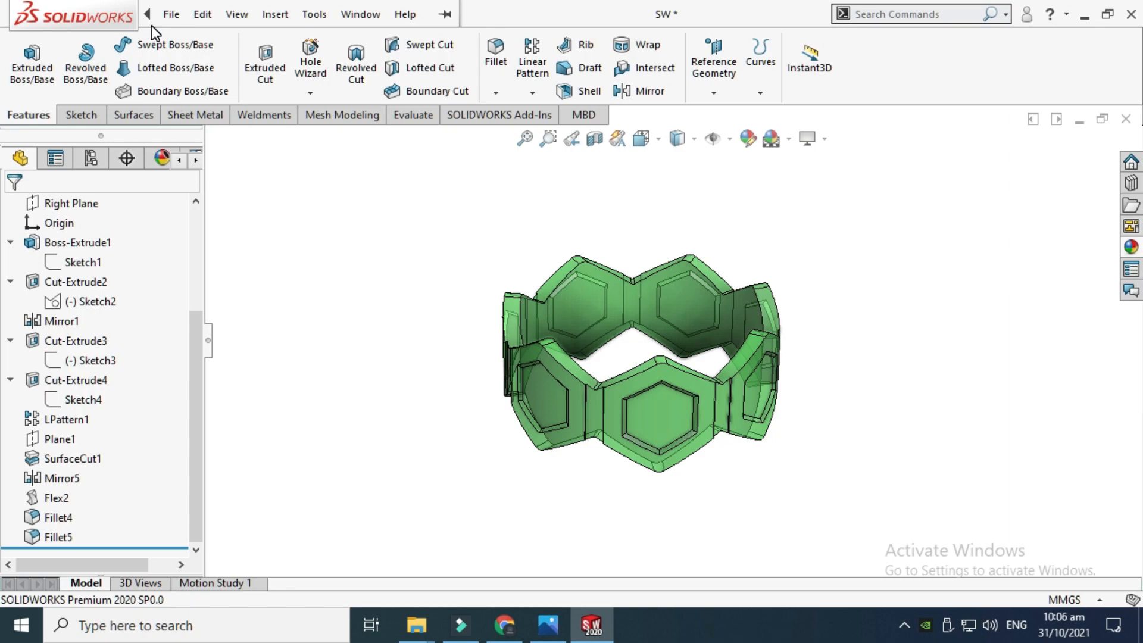
{"action": "left_click", "coordinate": [276, 18]}
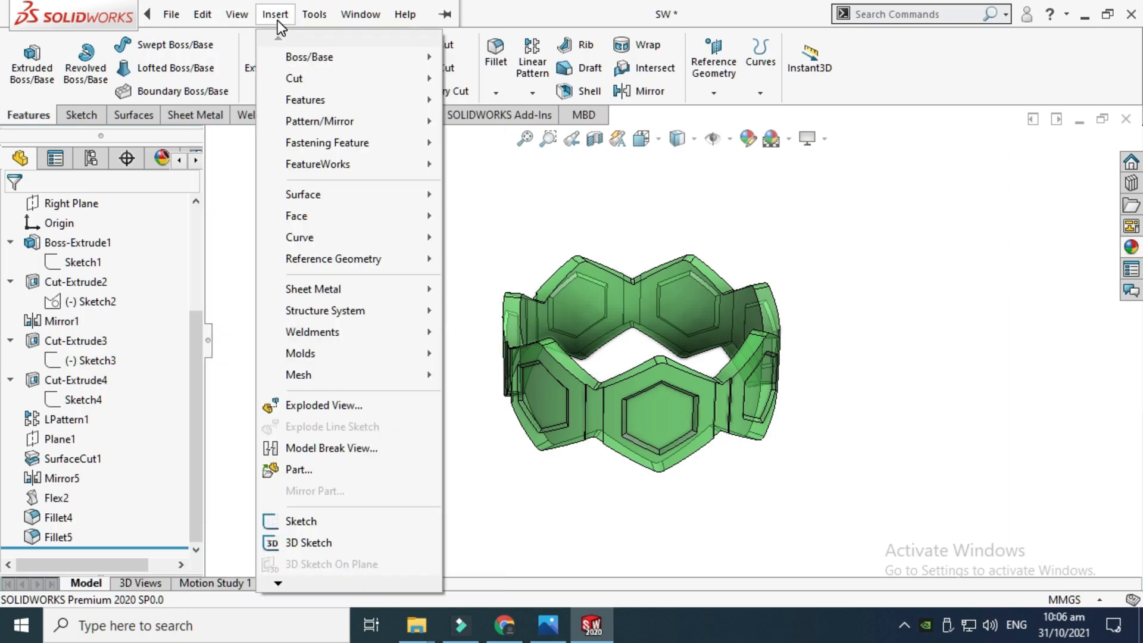
{"action": "left_click", "coordinate": [314, 15]}
{"action": "mouse_move", "coordinate": [348, 122]}
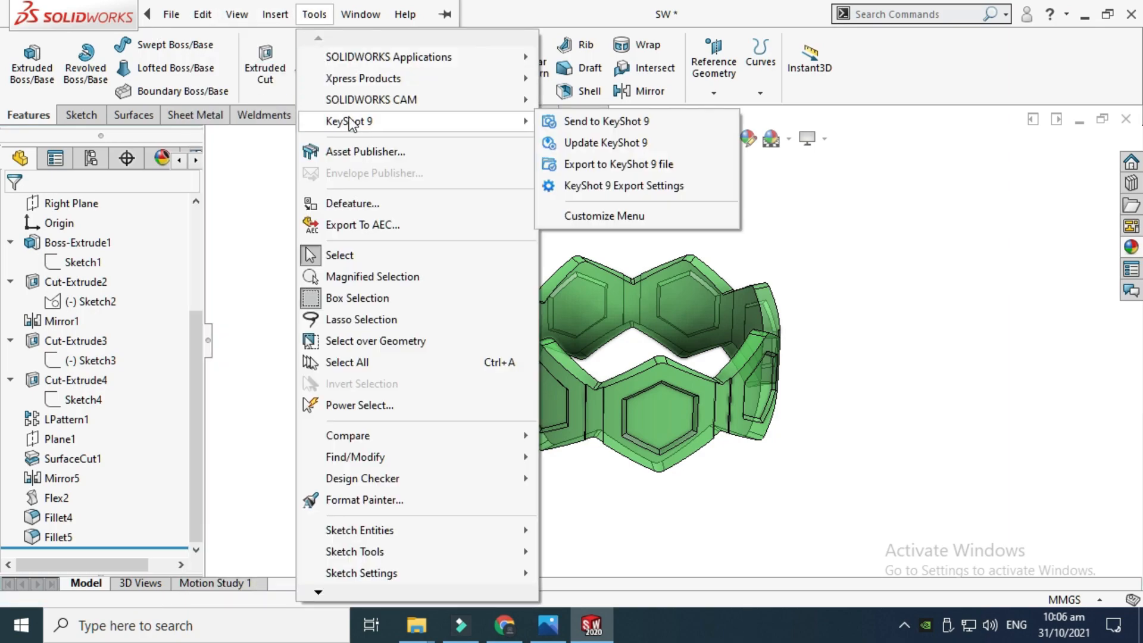
{"action": "left_click", "coordinate": [606, 121]}
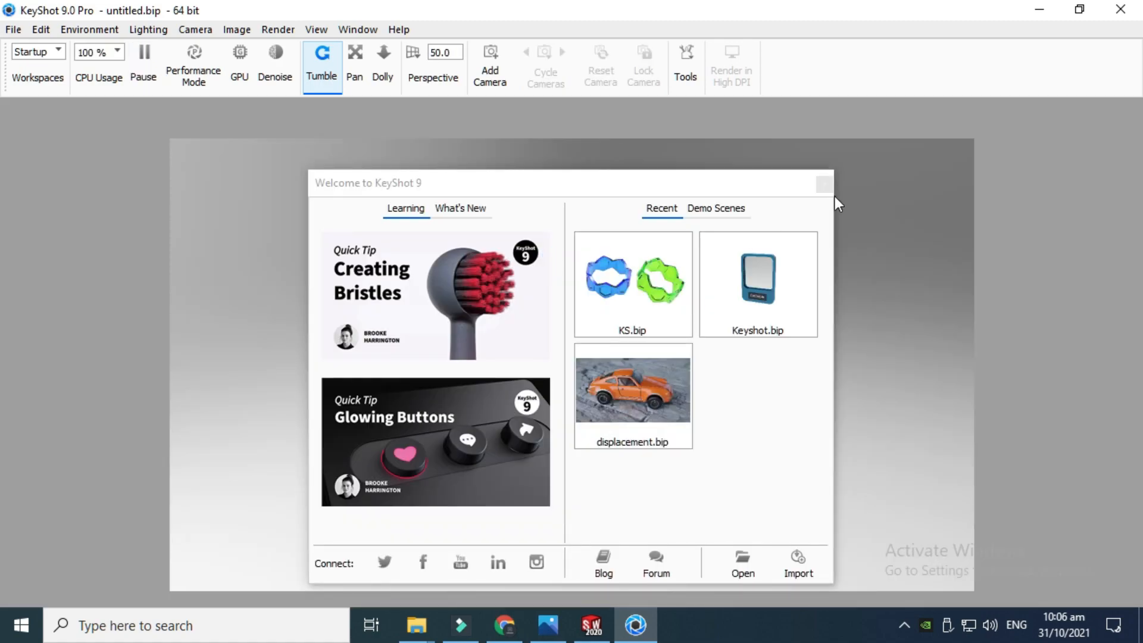
Close the KeyShot welcome window and switch the view to fullscreen
{"action": "left_click", "coordinate": [826, 182]}
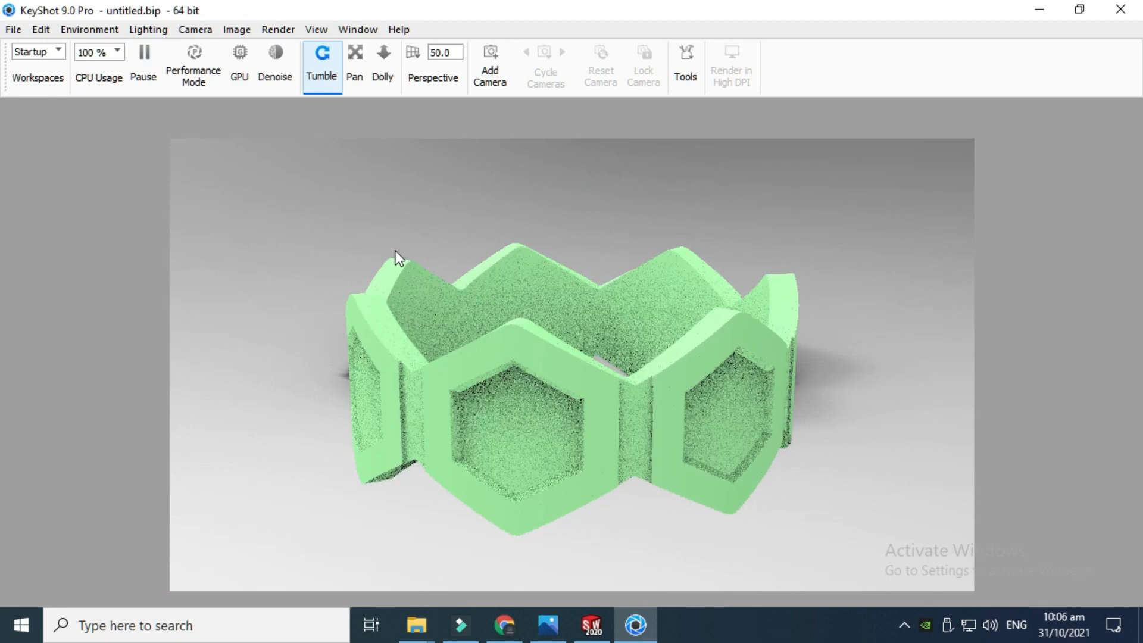
{"action": "left_click", "coordinate": [307, 32]}
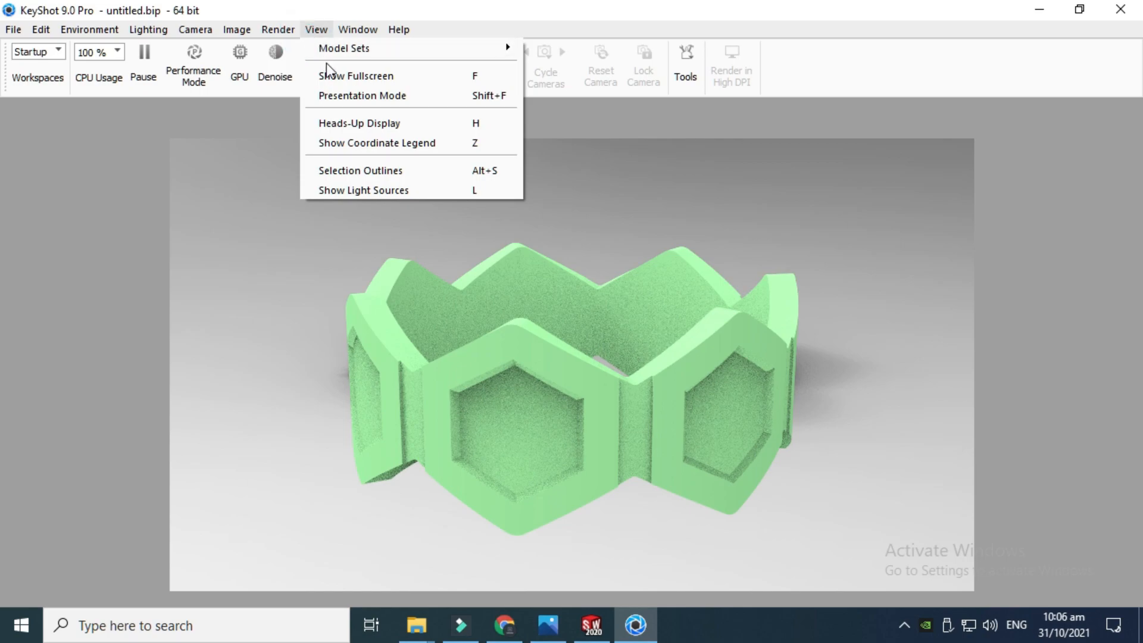
{"action": "left_click", "coordinate": [336, 76]}
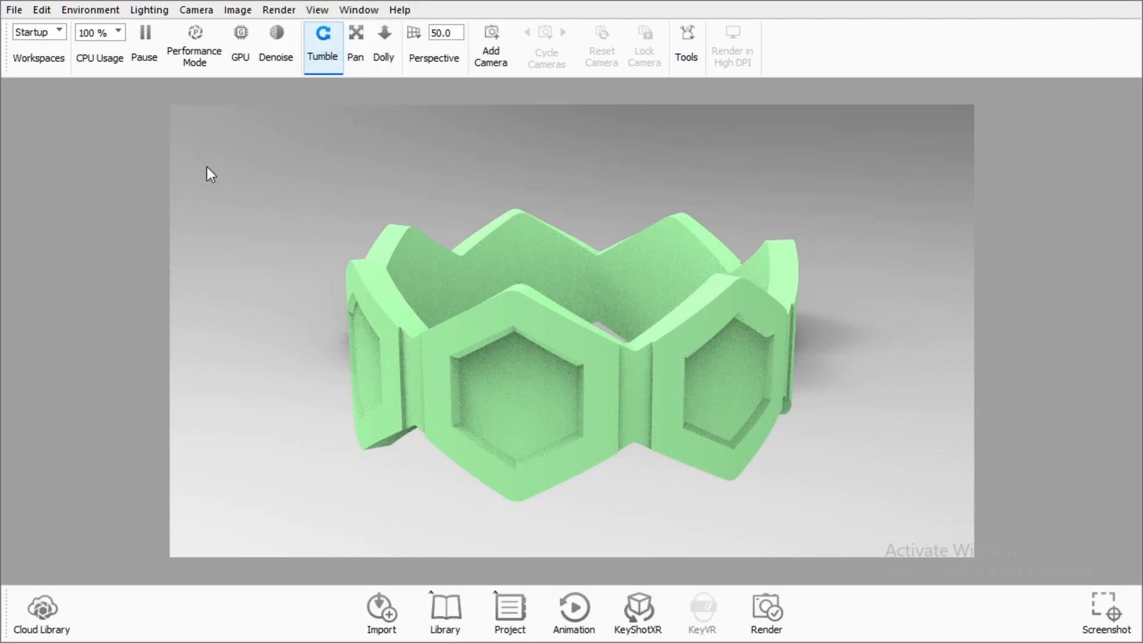
Set the image resolution to the 1280 x 720 landscape preset
{"action": "left_click", "coordinate": [276, 12]}
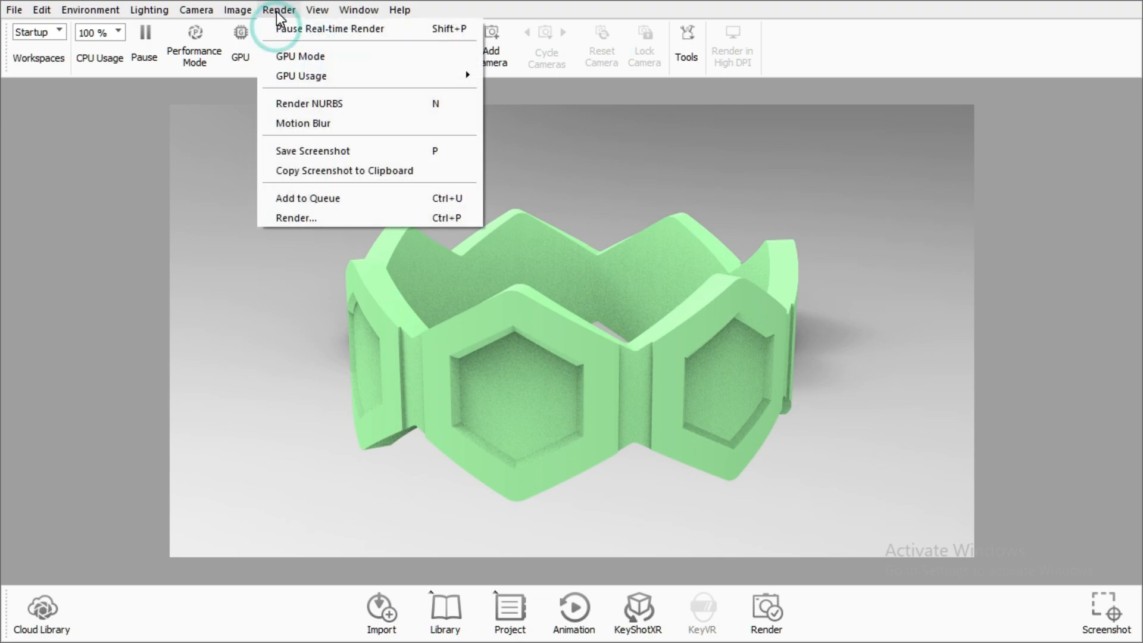
{"action": "left_click", "coordinate": [225, 10]}
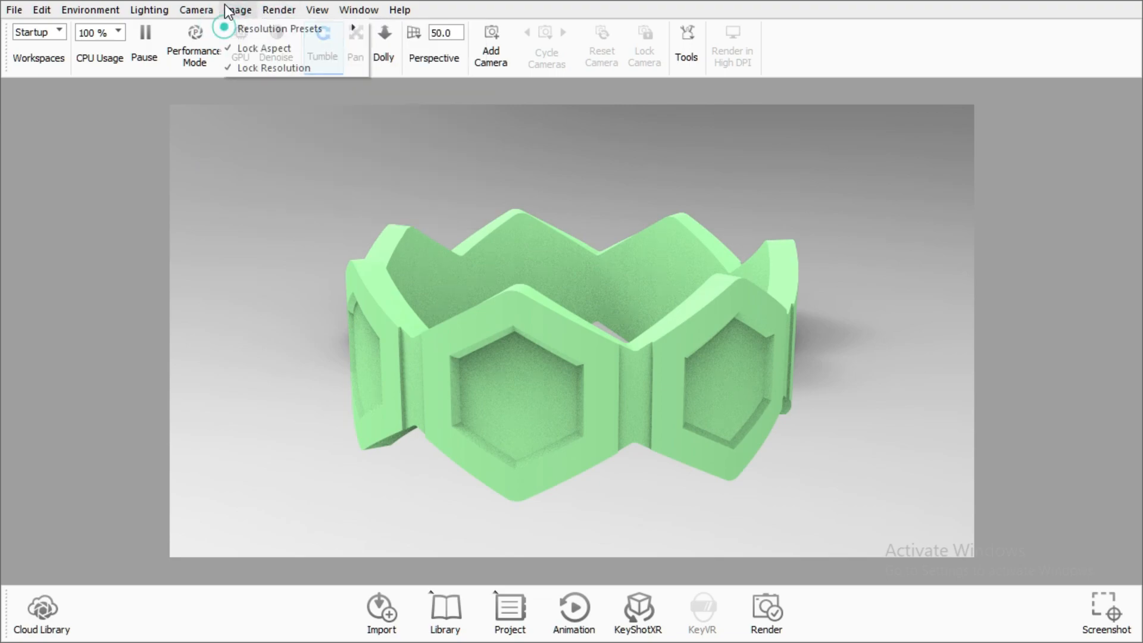
{"action": "mouse_move", "coordinate": [270, 29]}
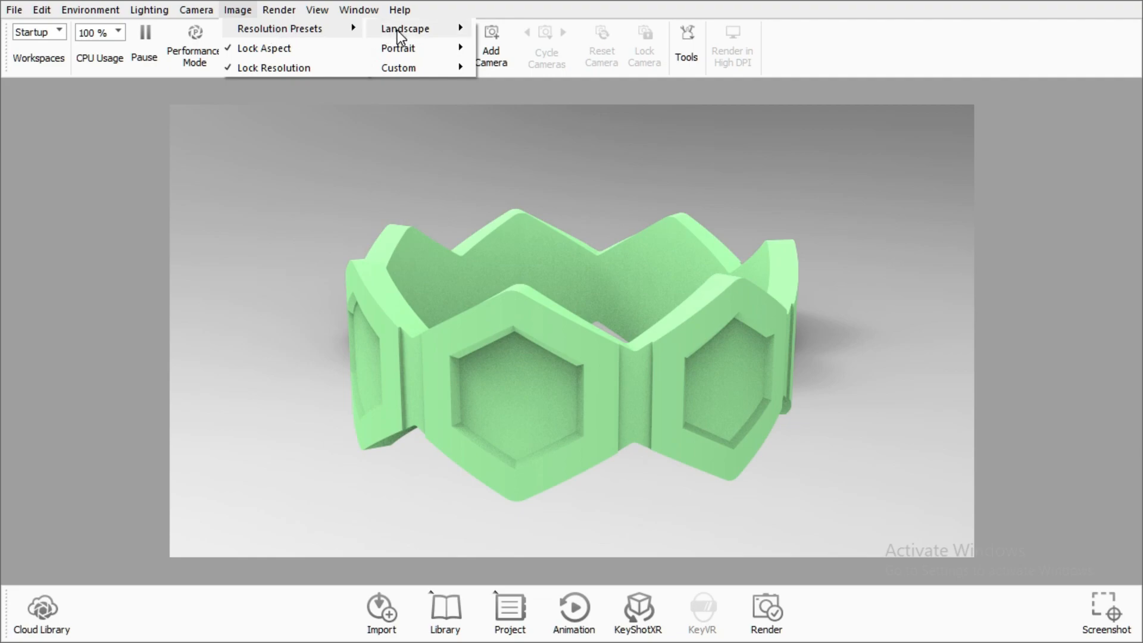
{"action": "mouse_move", "coordinate": [417, 29]}
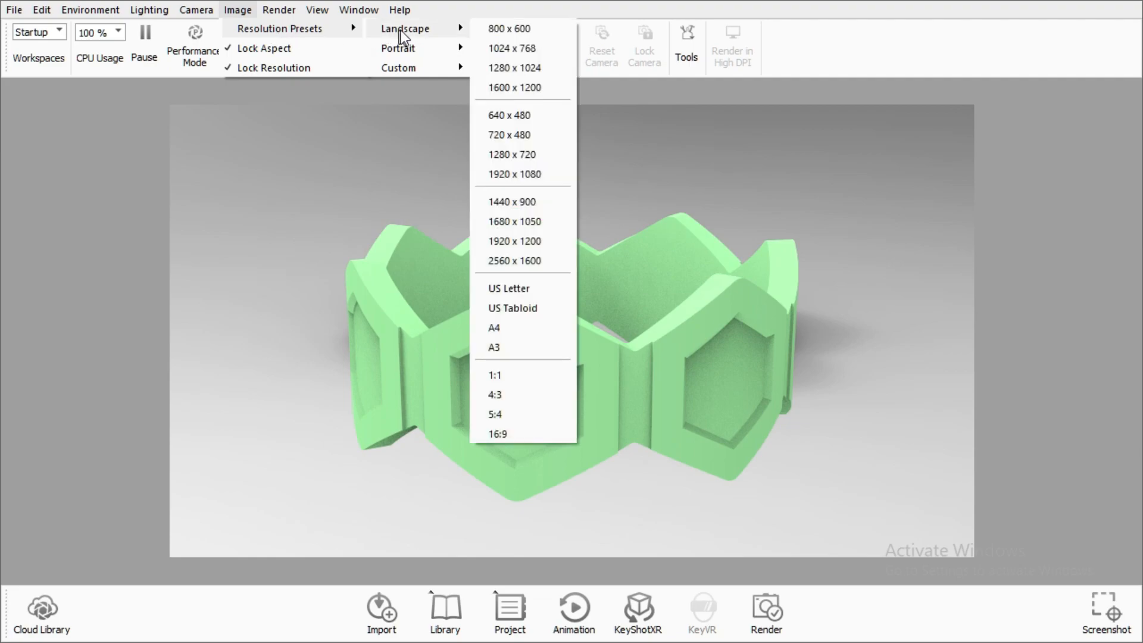
{"action": "left_click", "coordinate": [533, 156]}
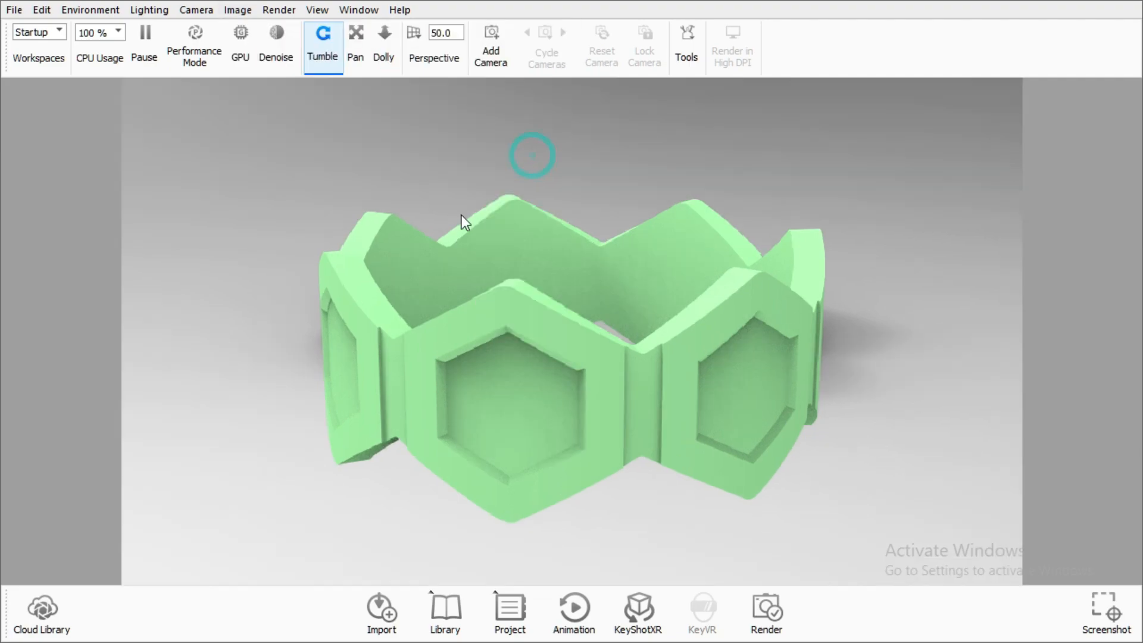
Turn off ground shadows and change the environment background to a plain white
{"action": "left_click", "coordinate": [87, 11]}
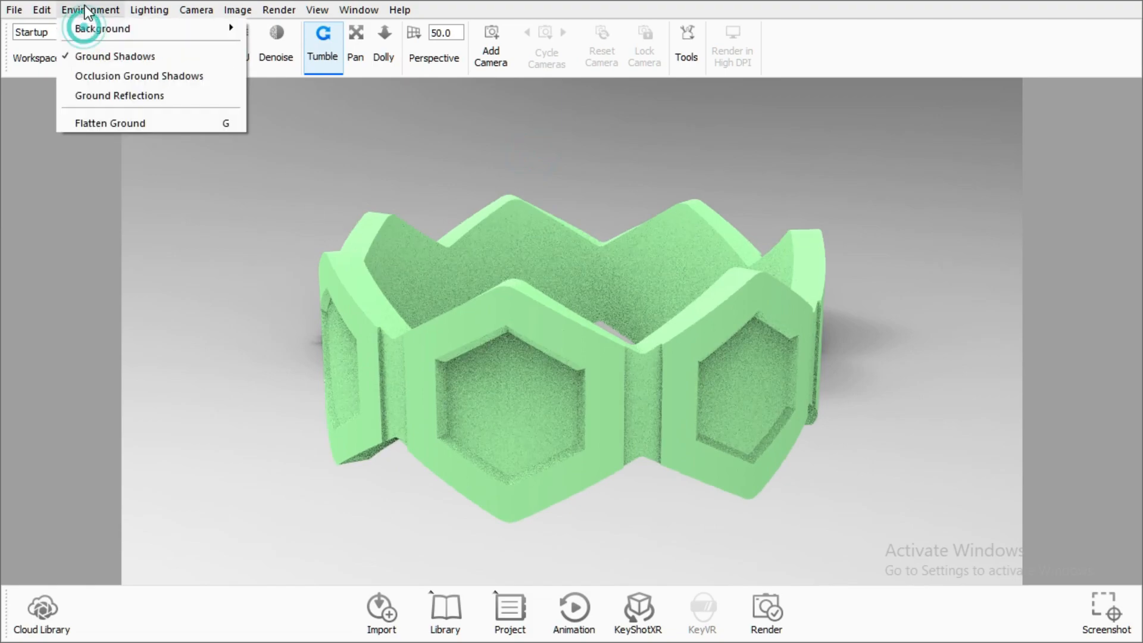
{"action": "left_click", "coordinate": [95, 57]}
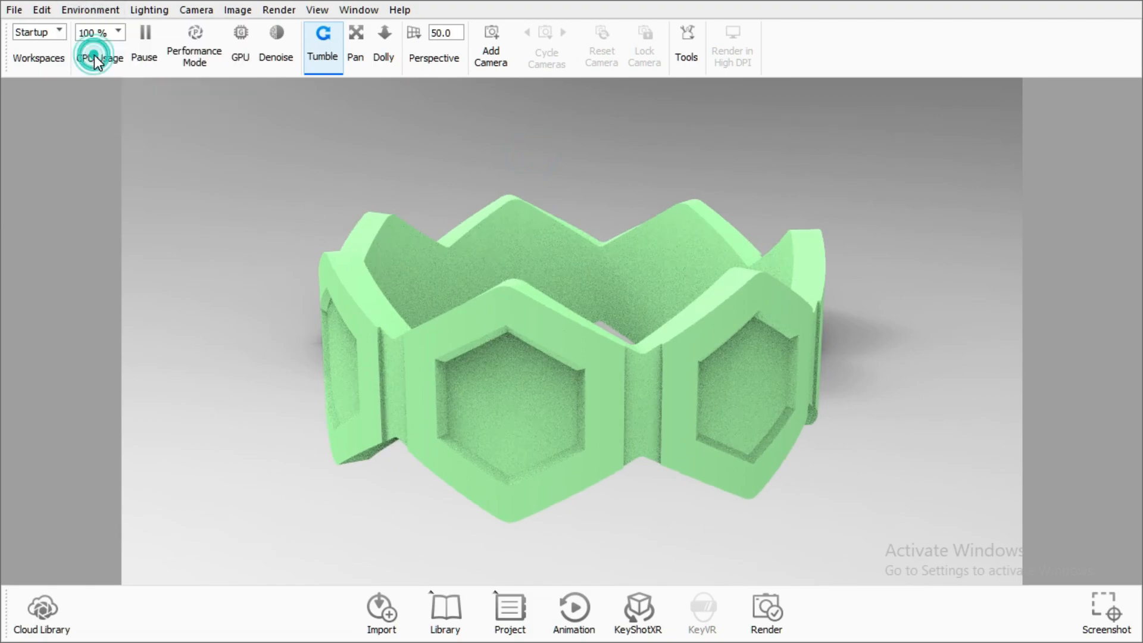
{"action": "left_click", "coordinate": [147, 10]}
{"action": "mouse_move", "coordinate": [83, 10]}
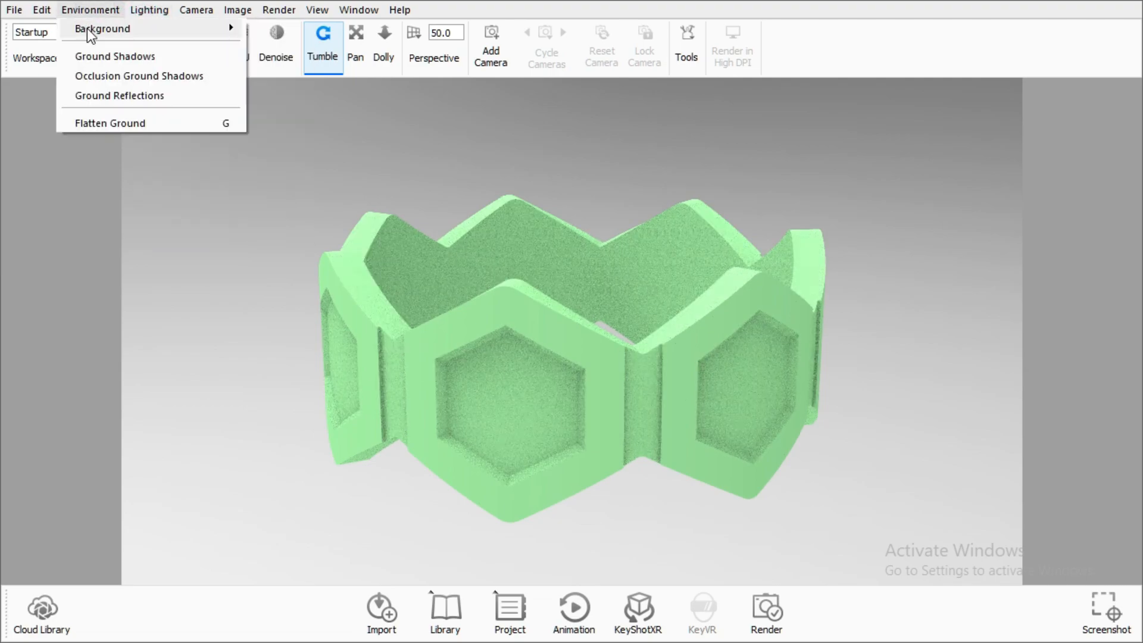
{"action": "mouse_move", "coordinate": [92, 30]}
{"action": "left_click", "coordinate": [280, 49]}
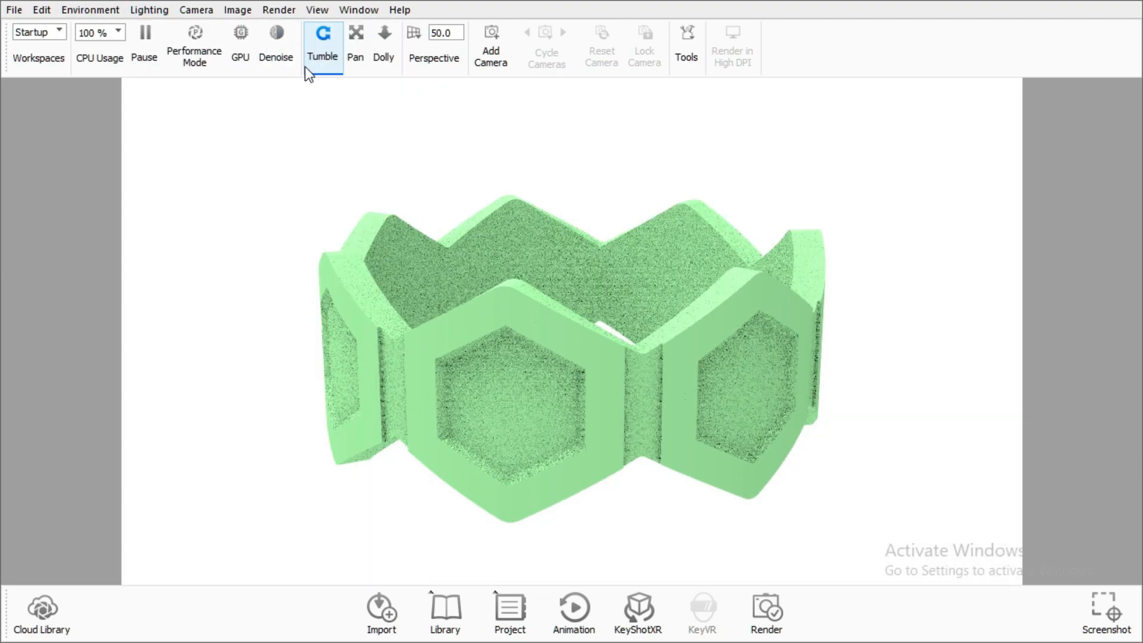
Open the material library's Glass category and apply Glass Basic Black to the ring
{"action": "left_click_drag", "start_coordinate": [407, 179], "coordinate": [756, 369]}
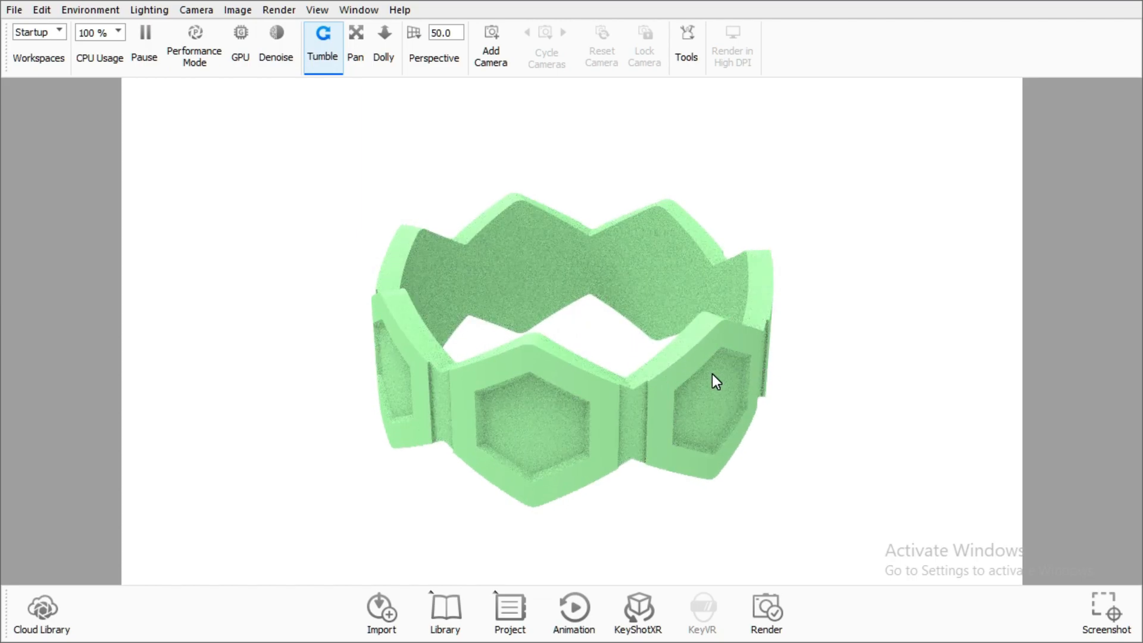
{"action": "left_click", "coordinate": [447, 610]}
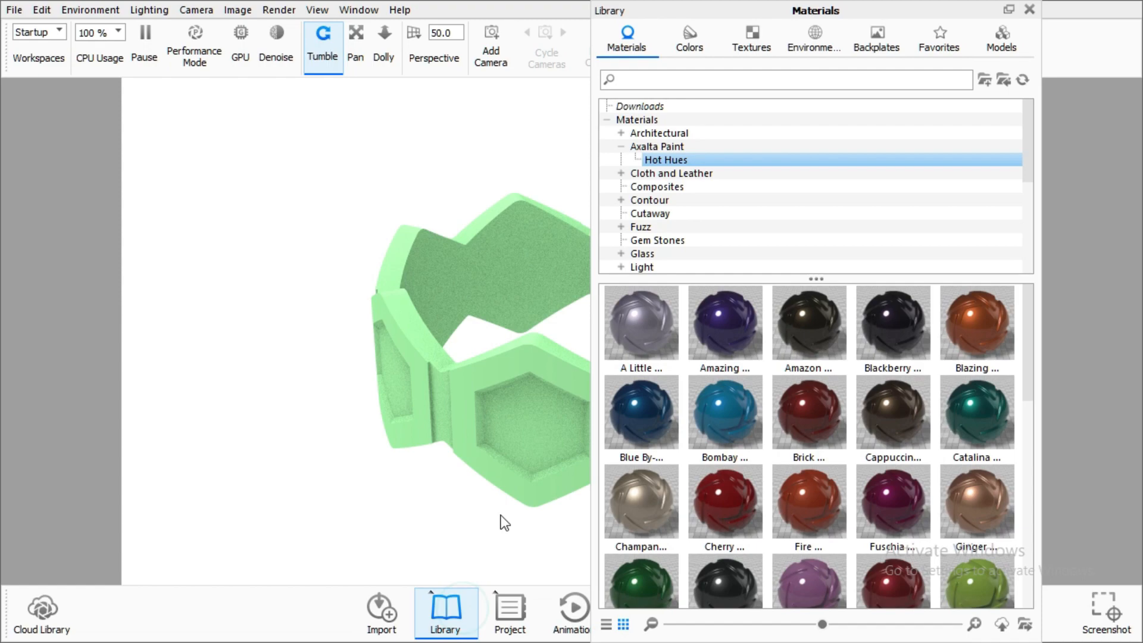
{"action": "left_click_drag", "start_coordinate": [741, 8], "coordinate": [911, 73]}
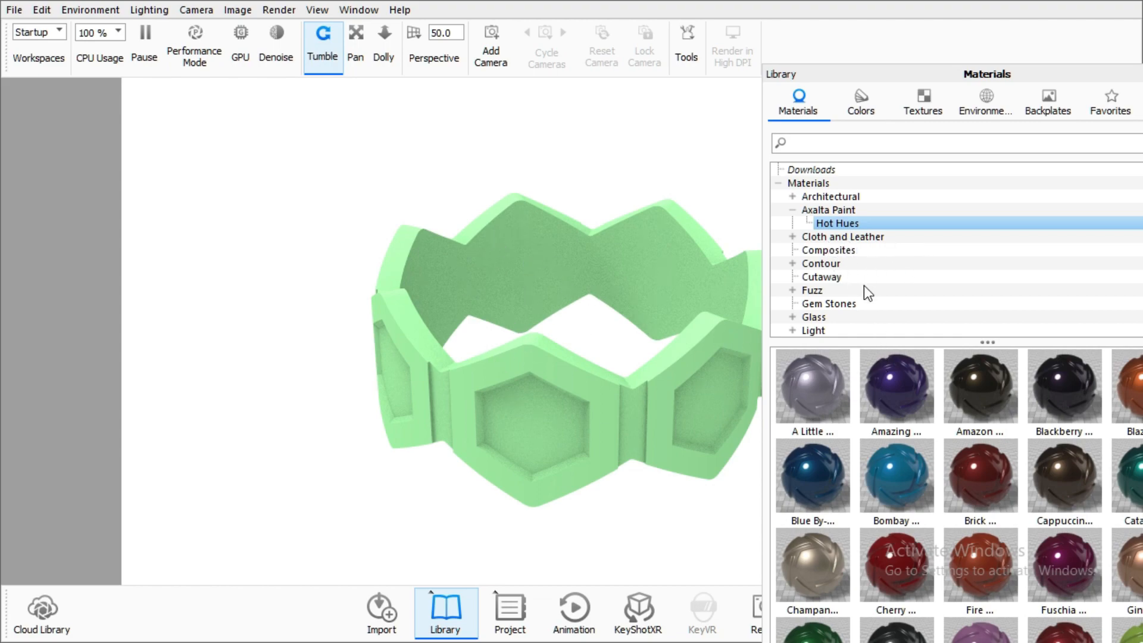
{"action": "left_click", "coordinate": [839, 314]}
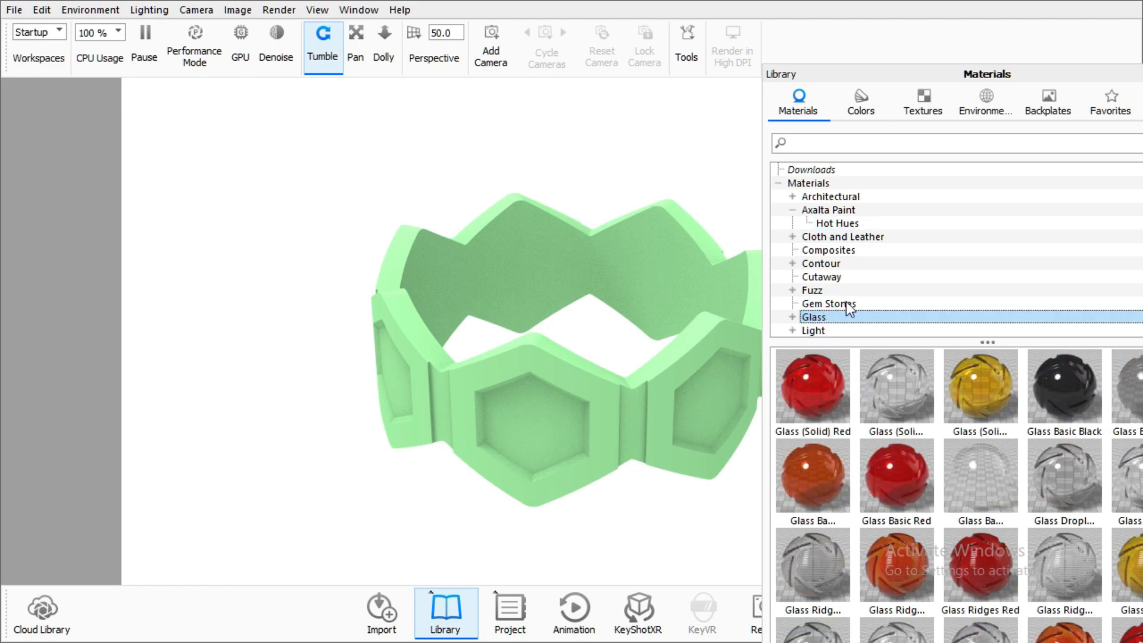
{"action": "left_click_drag", "start_coordinate": [1059, 390], "coordinate": [551, 406]}
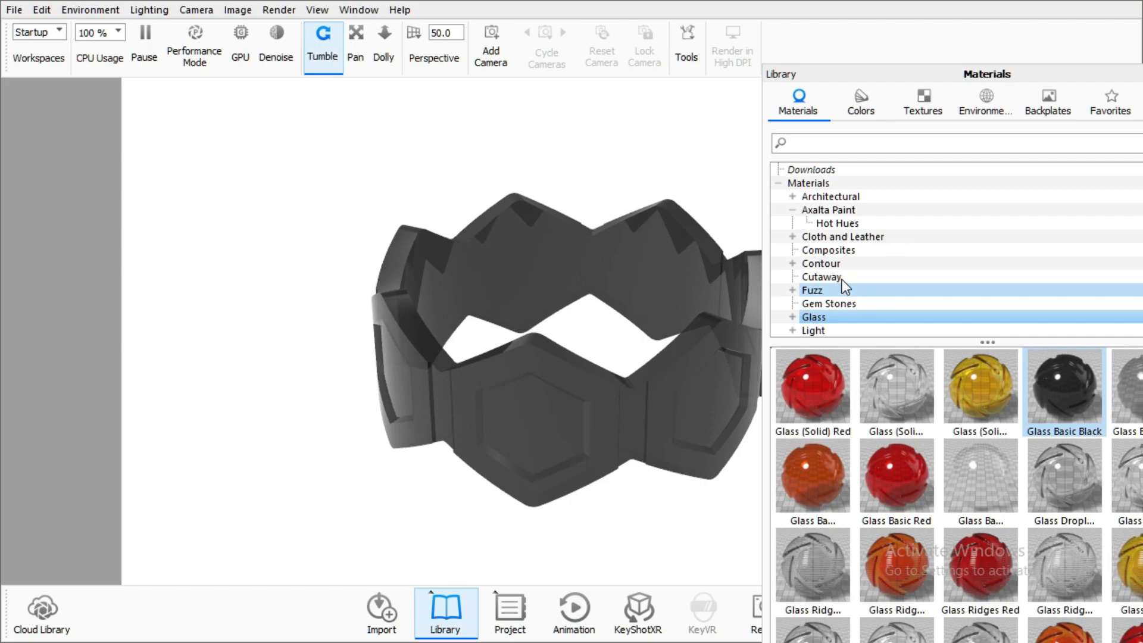
Open the Gem Stones material category, try a purple gem, and apply Gem Stone Sapphire to the ring
{"action": "left_click", "coordinate": [95, 9]}
{"action": "mouse_move", "coordinate": [138, 12]}
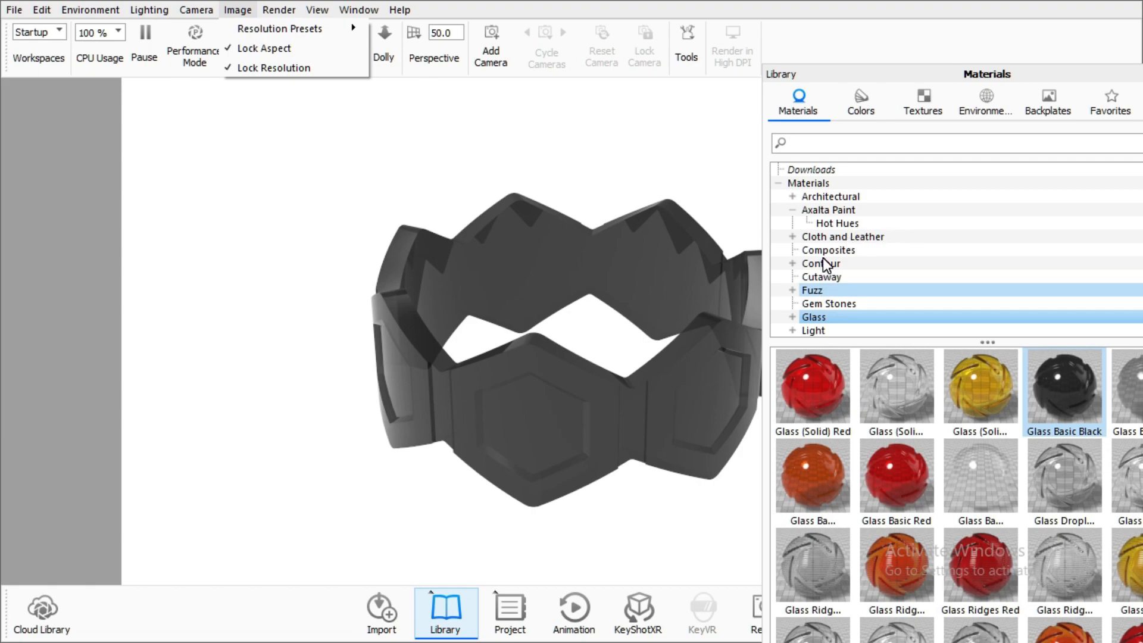
{"action": "left_click", "coordinate": [827, 303]}
{"action": "left_click", "coordinate": [828, 303]}
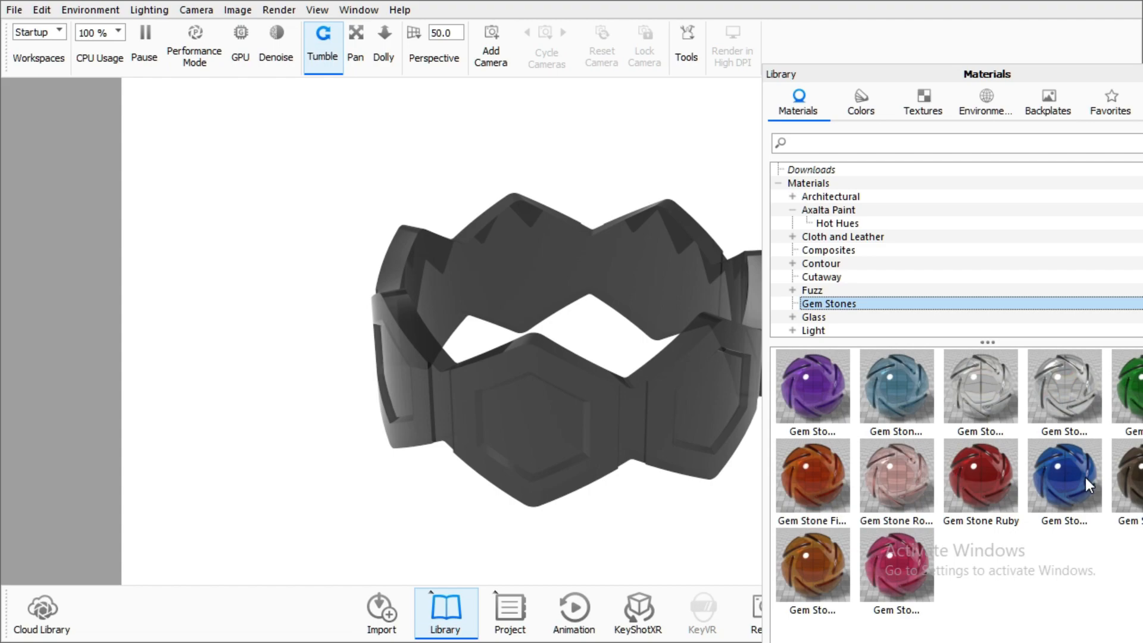
{"action": "left_click_drag", "start_coordinate": [812, 383], "coordinate": [673, 406]}
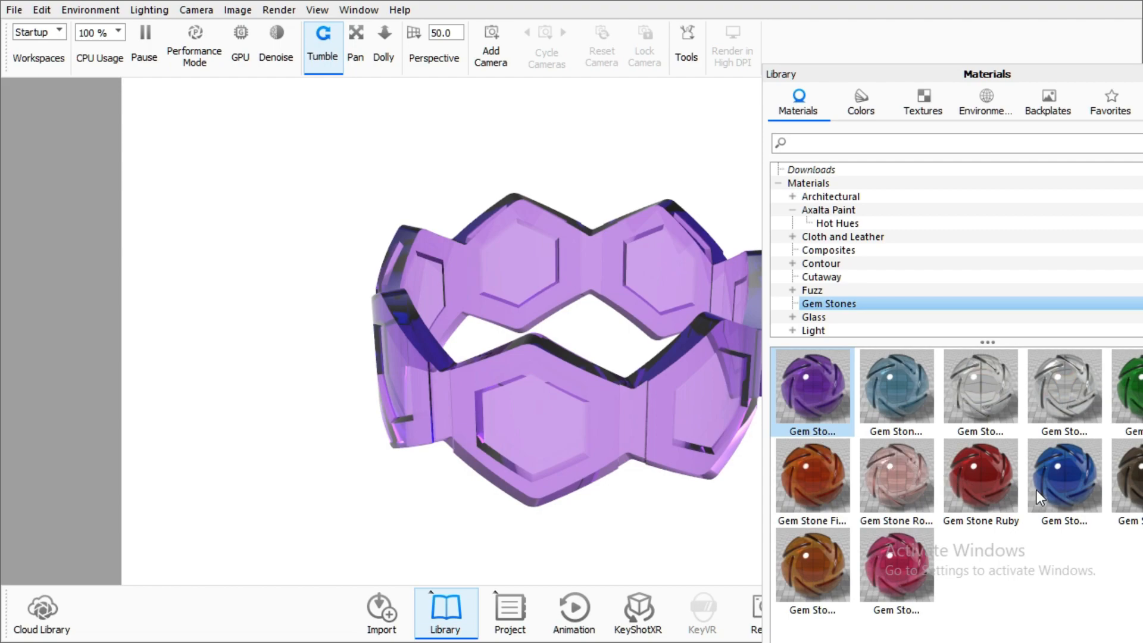
{"action": "left_click_drag", "start_coordinate": [1069, 479], "coordinate": [562, 415]}
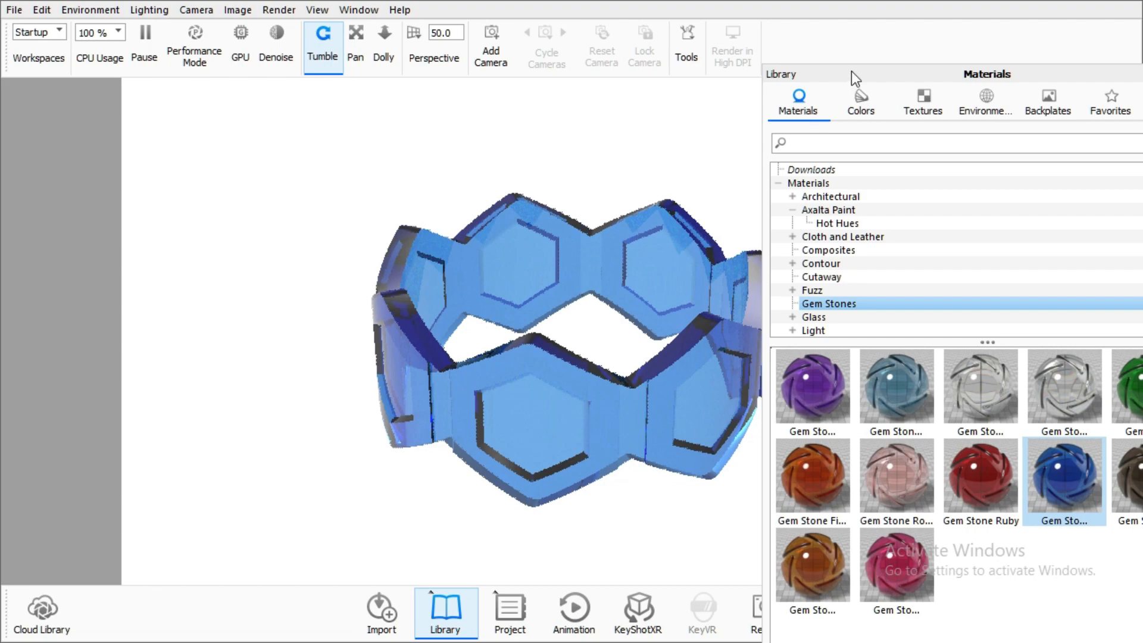
Close the material library panel to clear the viewport
{"action": "left_click", "coordinate": [856, 198]}
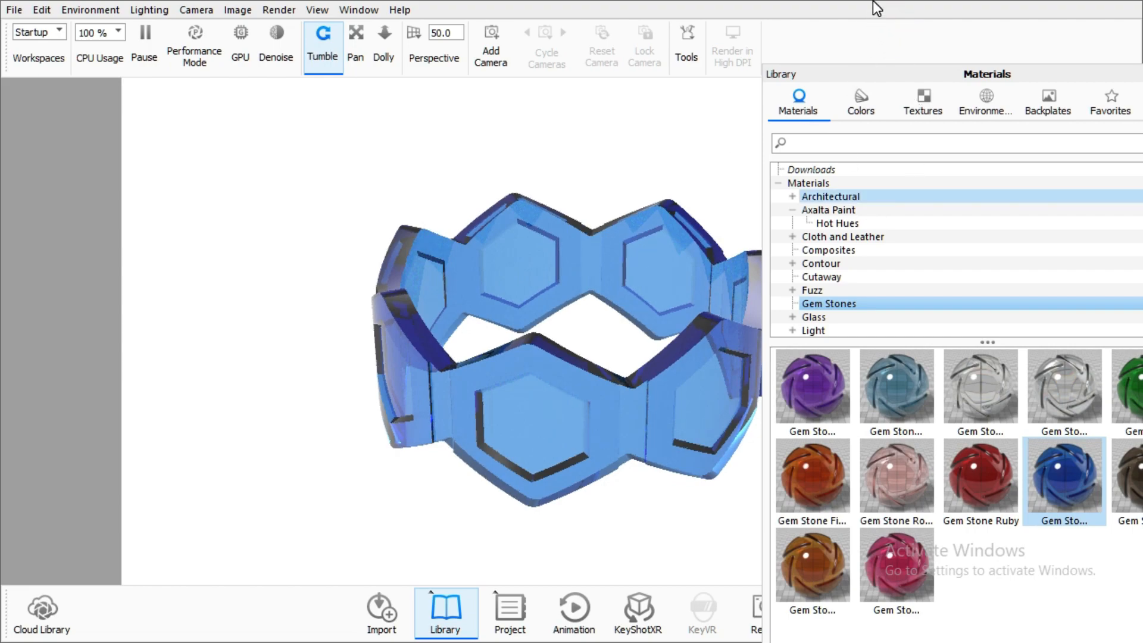
{"action": "left_click_drag", "start_coordinate": [854, 71], "coordinate": [671, 112]}
{"action": "left_click", "coordinate": [1016, 115]}
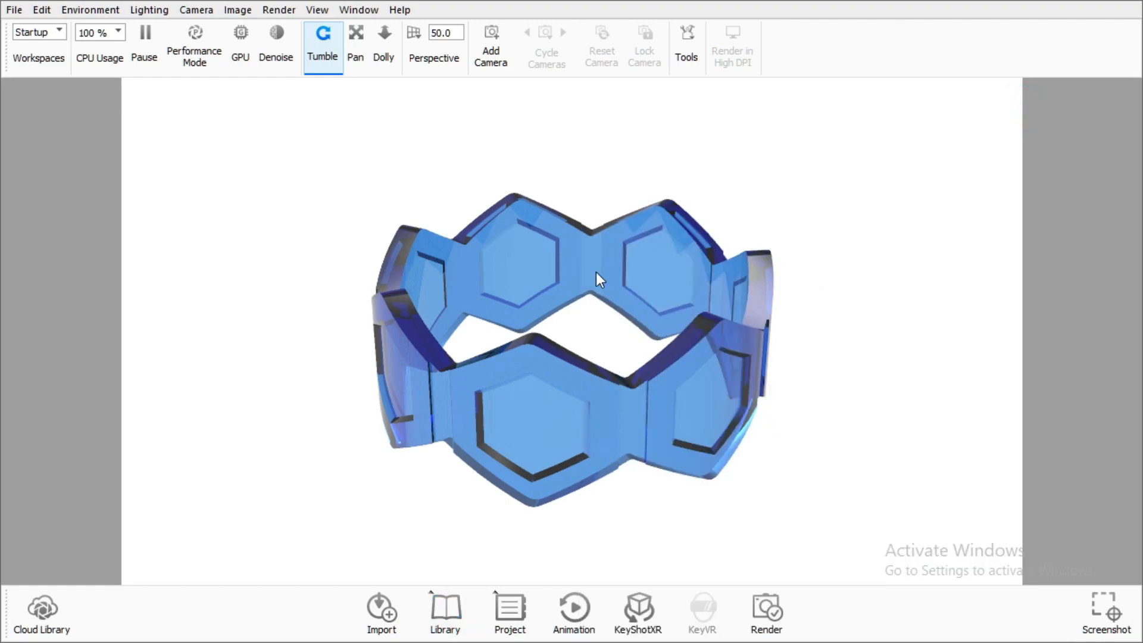
Duplicate the ring part and move the copy to the right of the original
{"action": "right_click", "coordinate": [538, 262]}
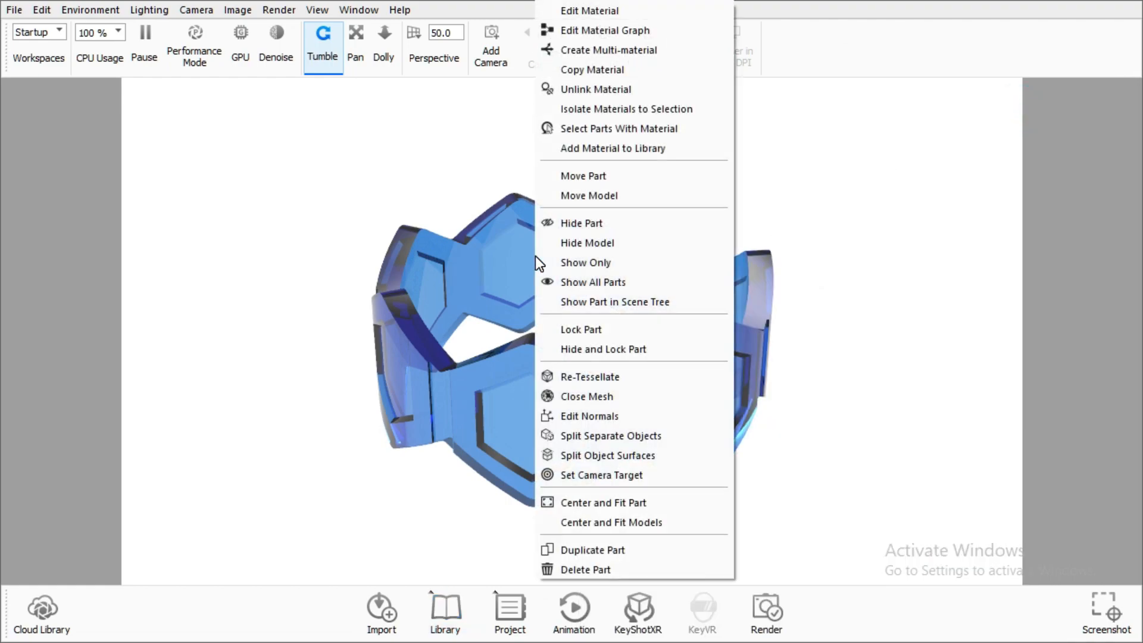
{"action": "left_click", "coordinate": [592, 550]}
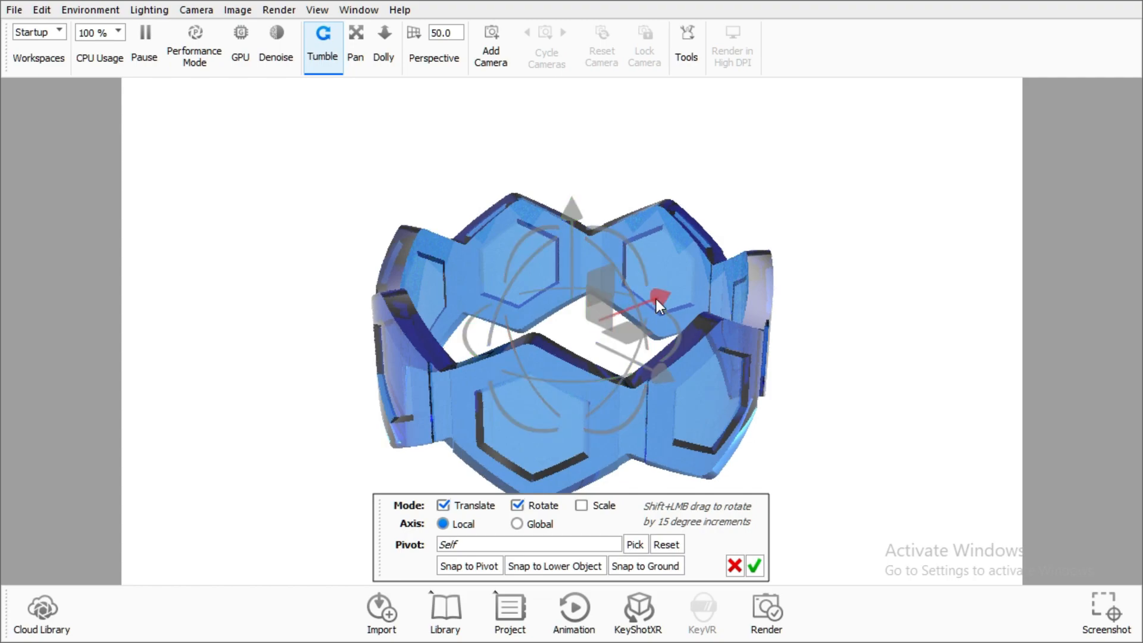
{"action": "left_click_drag", "start_coordinate": [656, 299], "coordinate": [1071, 207]}
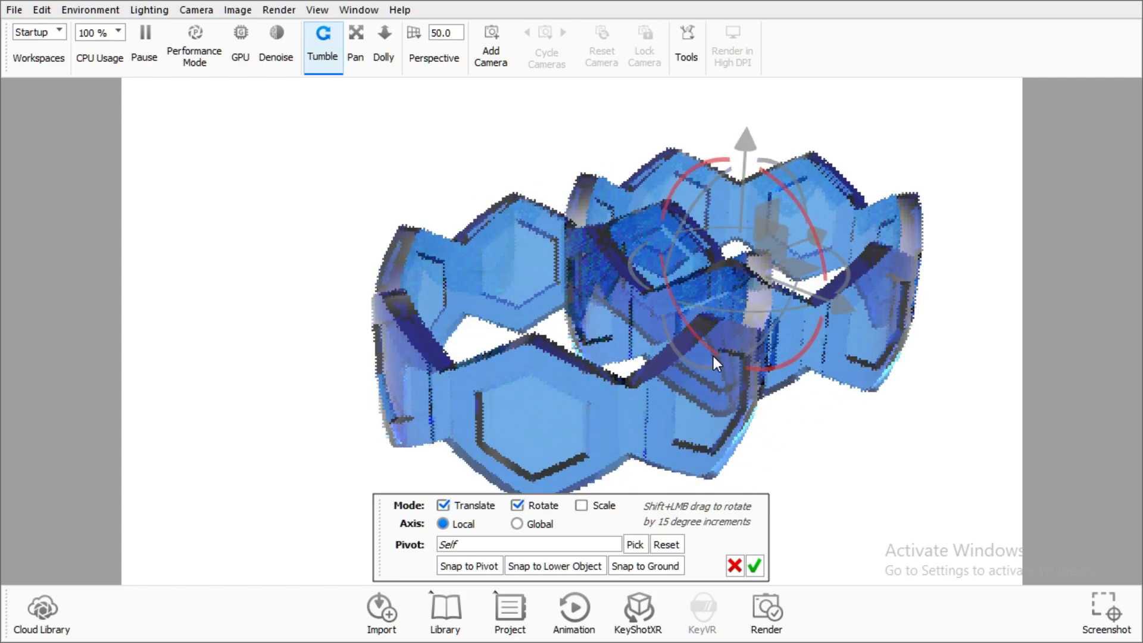
{"action": "left_click_drag", "start_coordinate": [713, 356], "coordinate": [1015, 348]}
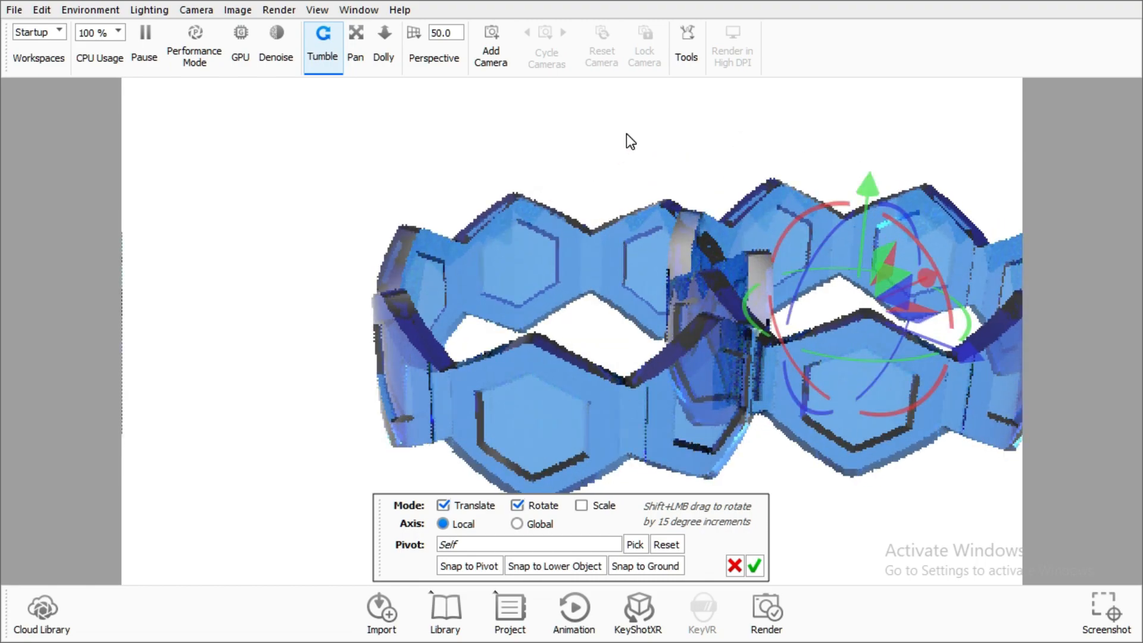
{"action": "left_click", "coordinate": [754, 566]}
Move the original ring to the left and tilt it slightly, then confirm the move
{"action": "right_click", "coordinate": [494, 269]}
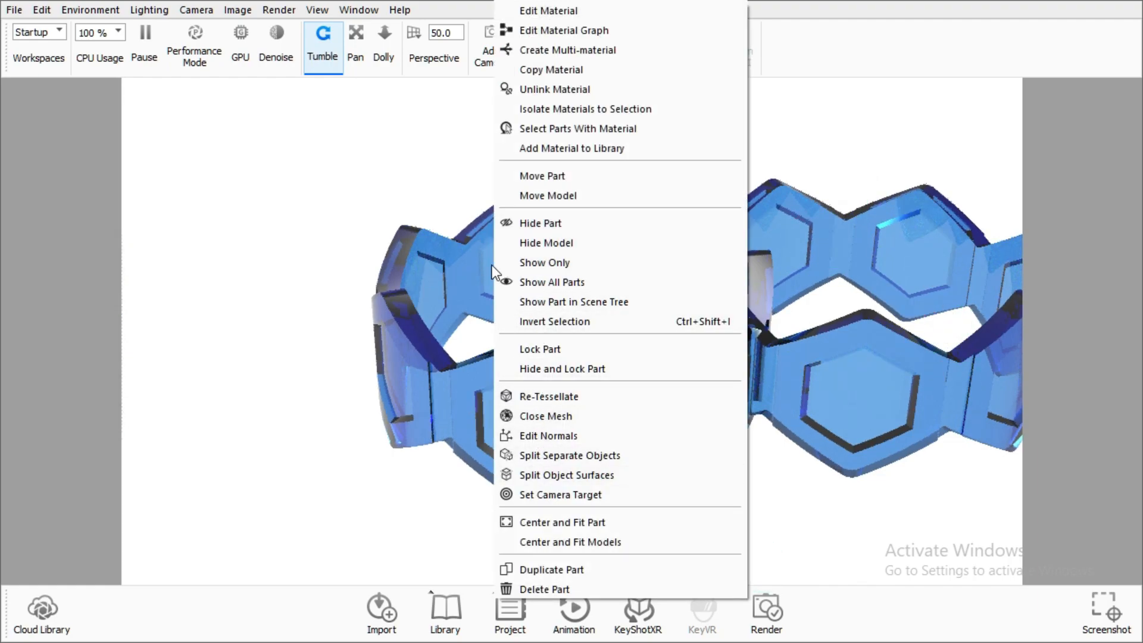
{"action": "left_click", "coordinate": [543, 176]}
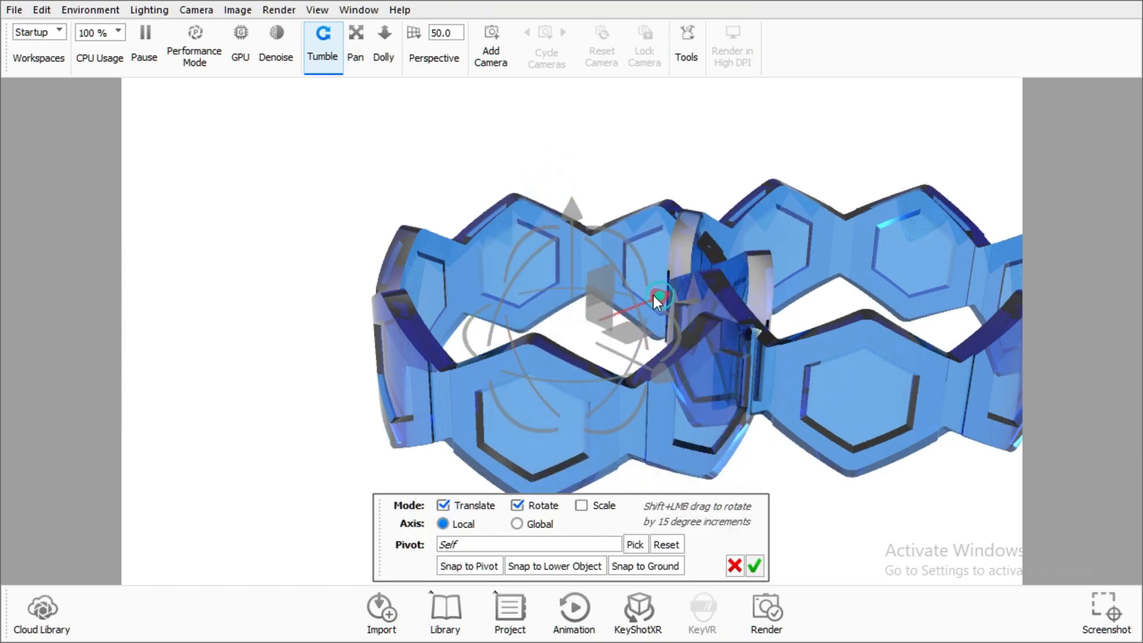
{"action": "left_click_drag", "start_coordinate": [654, 297], "coordinate": [441, 378]}
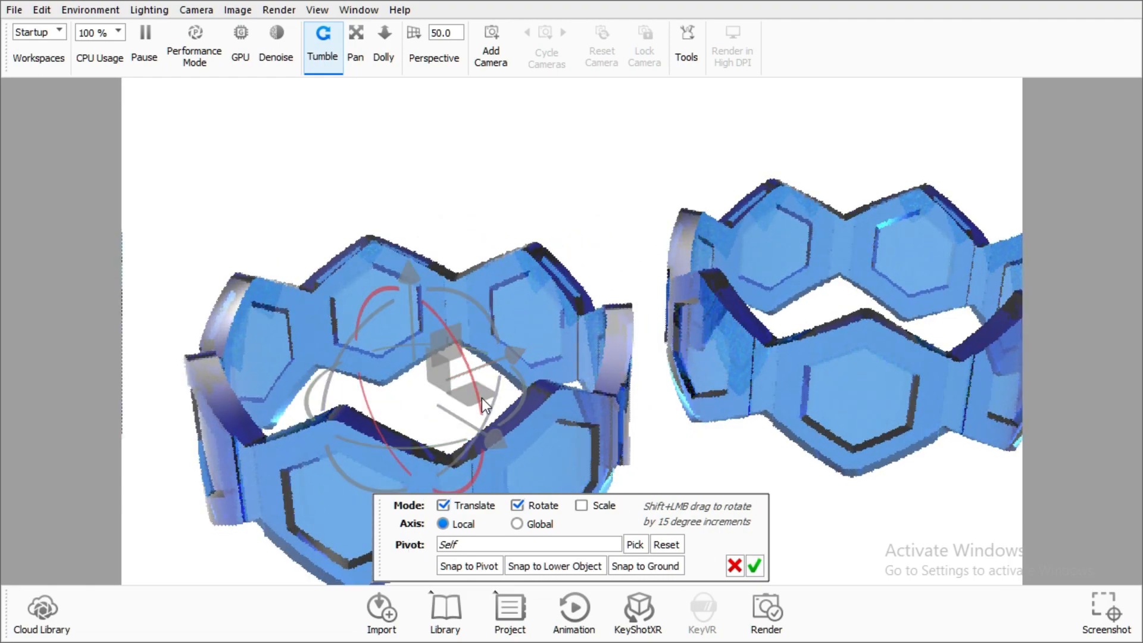
{"action": "left_click_drag", "start_coordinate": [474, 398], "coordinate": [402, 327]}
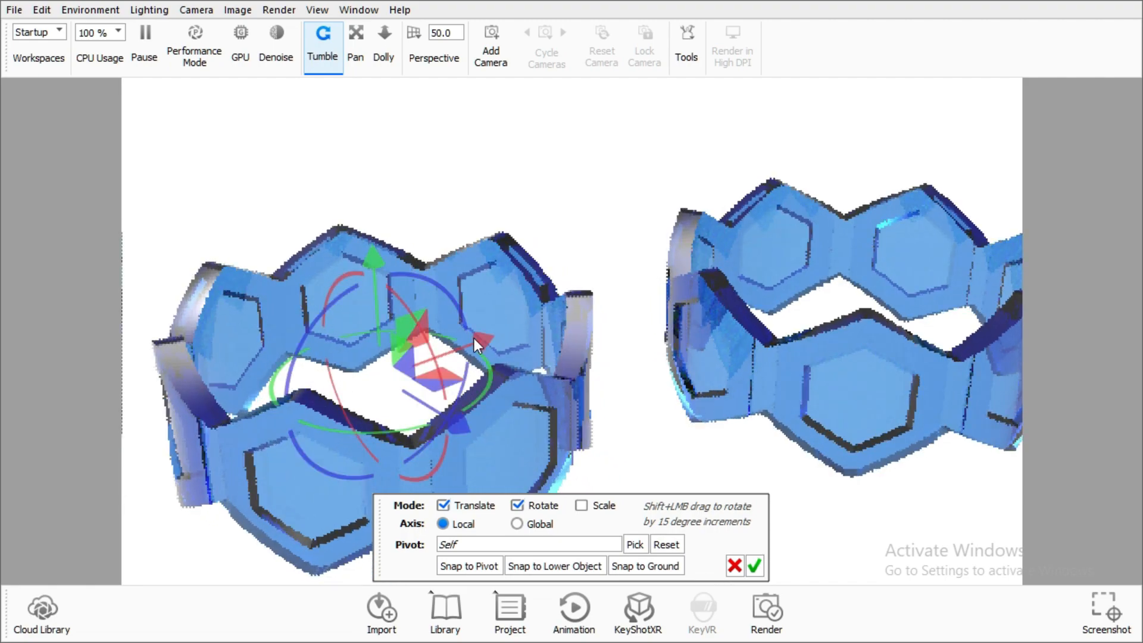
{"action": "left_click_drag", "start_coordinate": [474, 338], "coordinate": [449, 349]}
{"action": "left_click", "coordinate": [753, 566]}
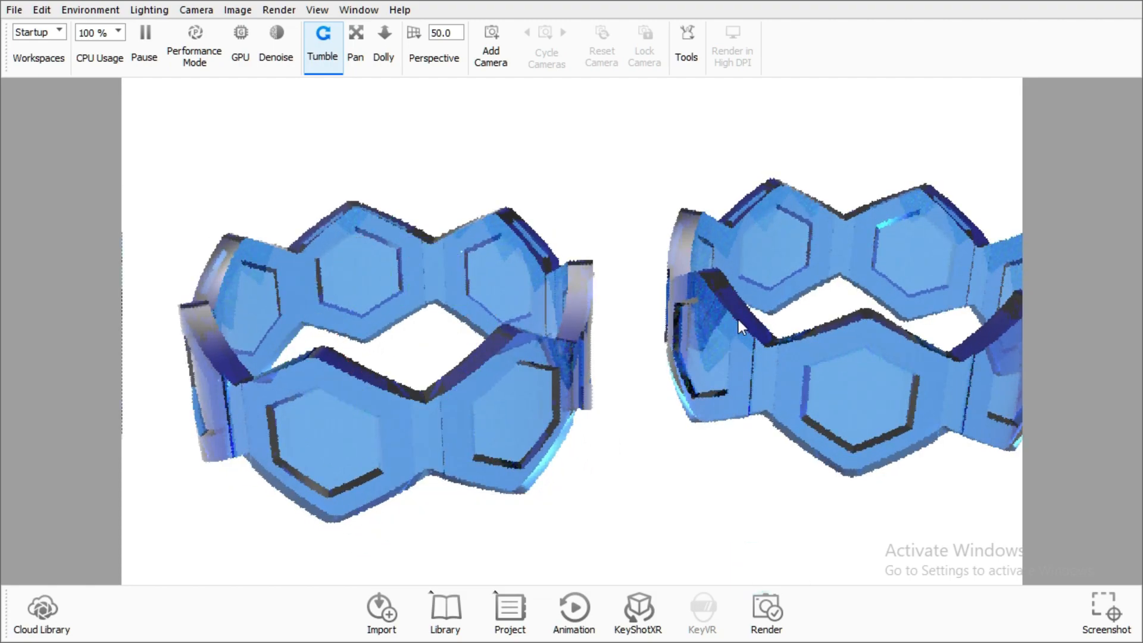
Rotate the duplicated ring on the right to adjust its angle
{"action": "right_click", "coordinate": [794, 246]}
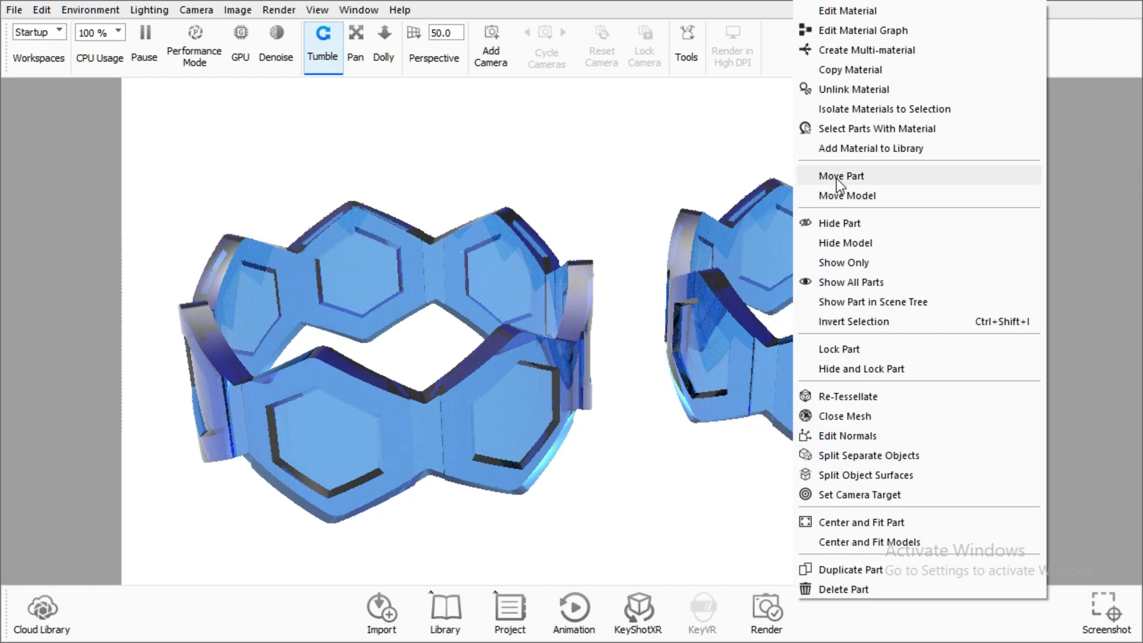
{"action": "left_click", "coordinate": [835, 176]}
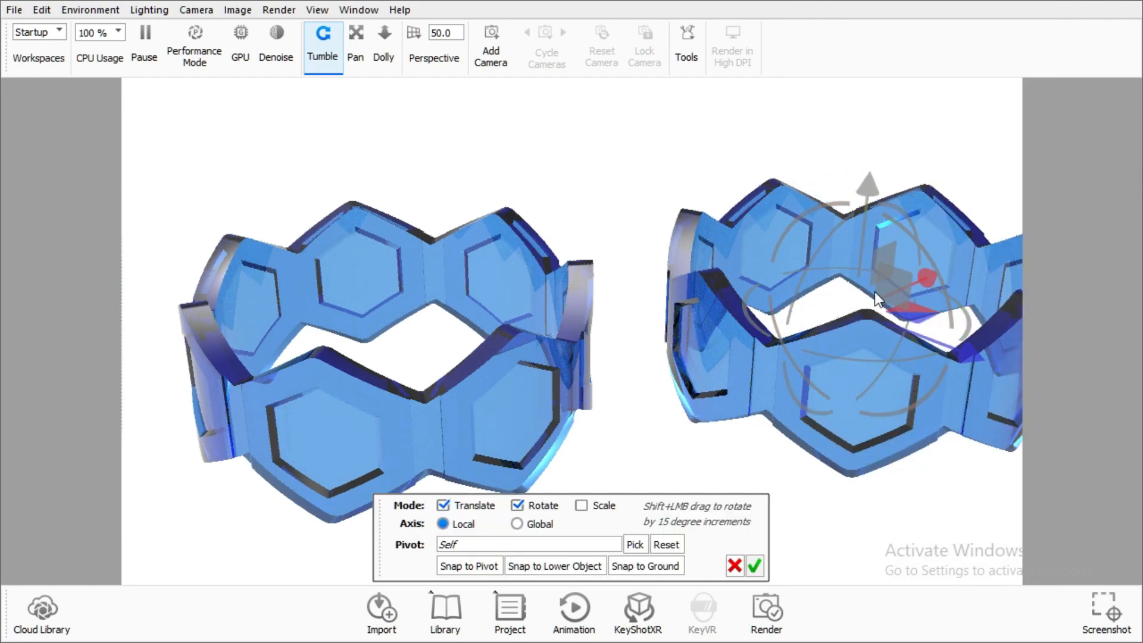
{"action": "left_click_drag", "start_coordinate": [816, 213], "coordinate": [922, 328]}
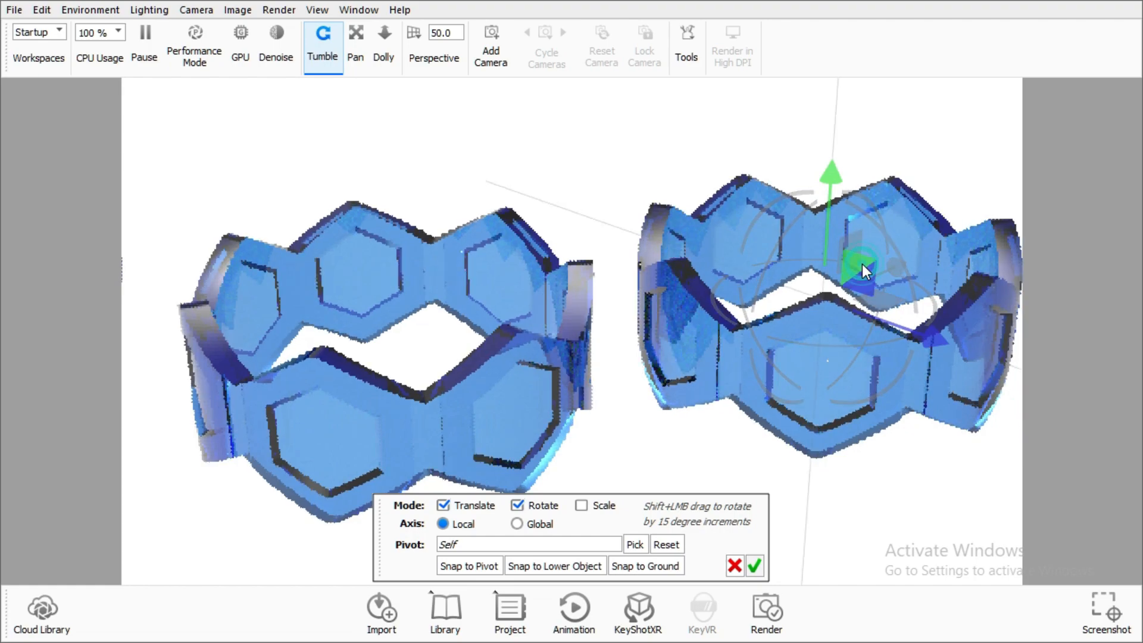
{"action": "left_click_drag", "start_coordinate": [866, 258], "coordinate": [842, 280]}
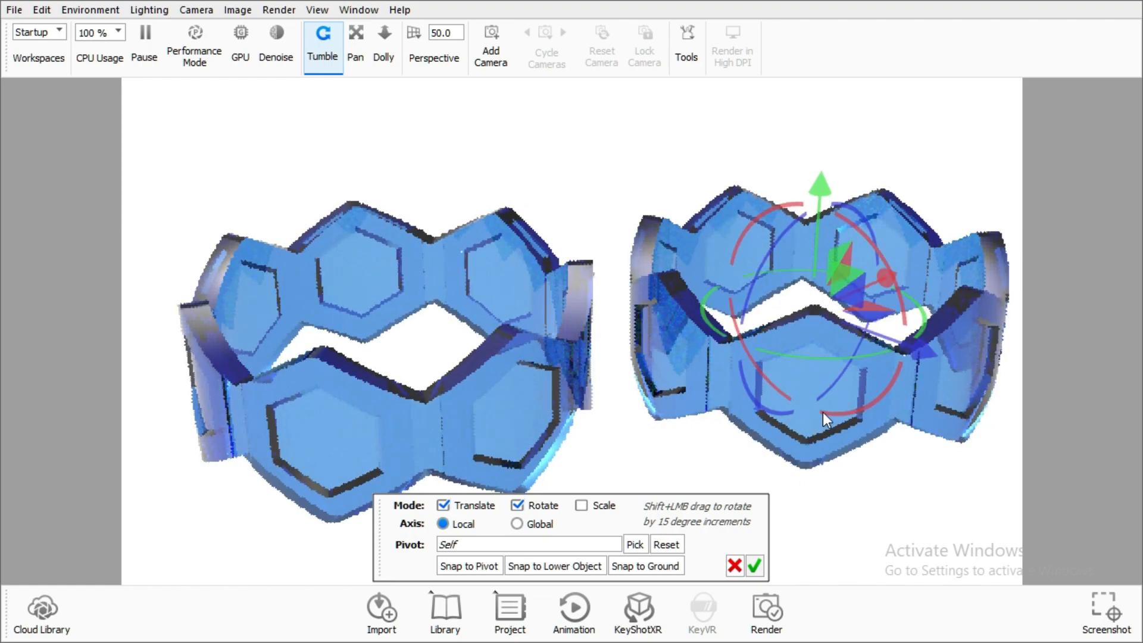
{"action": "left_click_drag", "start_coordinate": [823, 412], "coordinate": [384, 263]}
Reposition and rotate the left ring again, then confirm the transform
{"action": "right_click", "coordinate": [384, 263]}
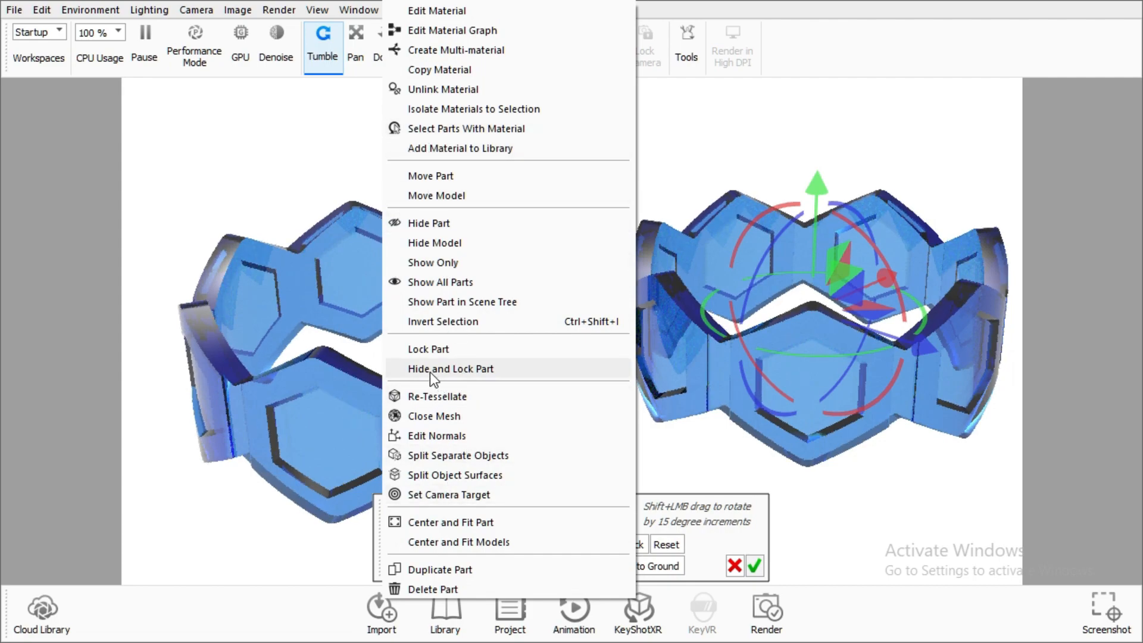
{"action": "left_click", "coordinate": [441, 177]}
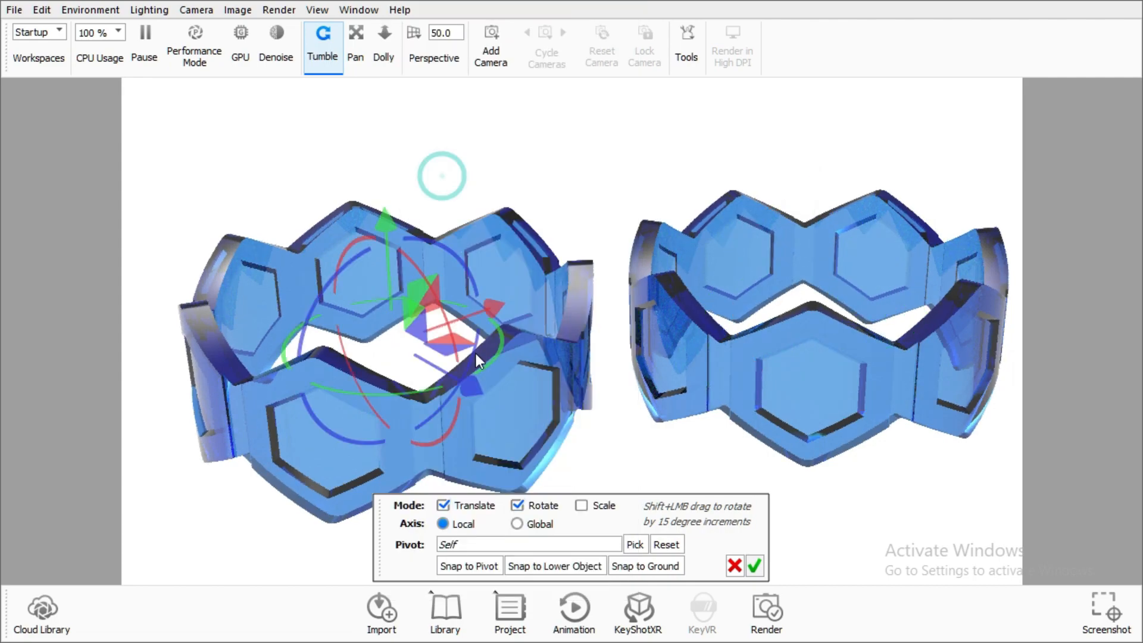
{"action": "mouse_move", "coordinate": [448, 424]}
{"action": "left_mouse_down"}
{"action": "mouse_move", "coordinate": [441, 432]}
{"action": "mouse_move", "coordinate": [445, 422]}
{"action": "left_mouse_up"}
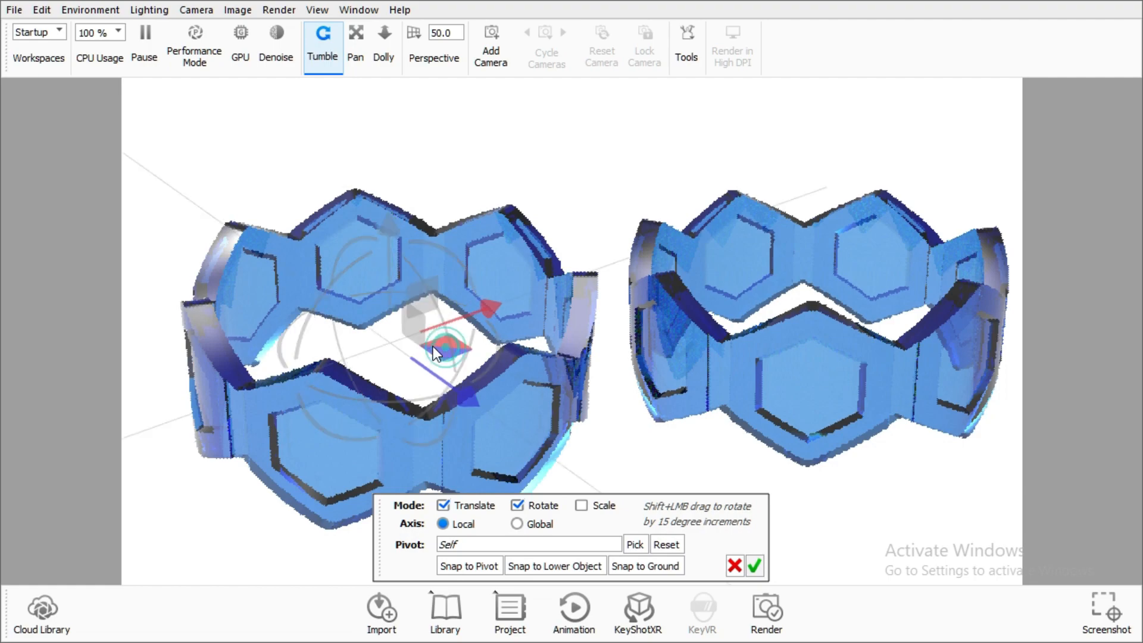
{"action": "left_click_drag", "start_coordinate": [433, 346], "coordinate": [395, 315]}
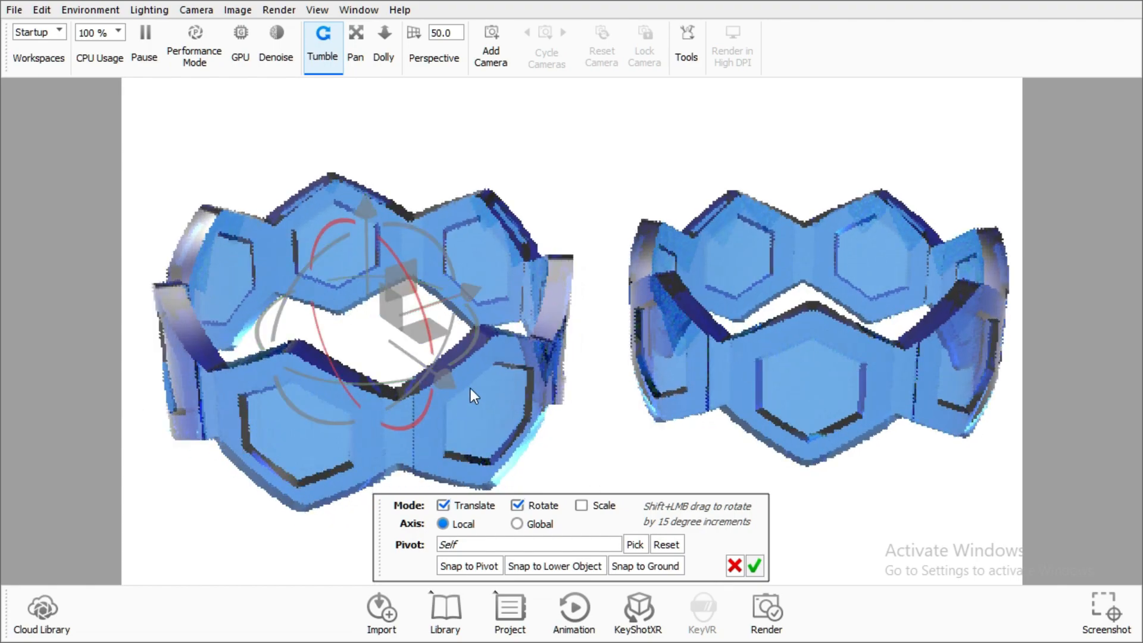
{"action": "left_click_drag", "start_coordinate": [444, 381], "coordinate": [440, 377]}
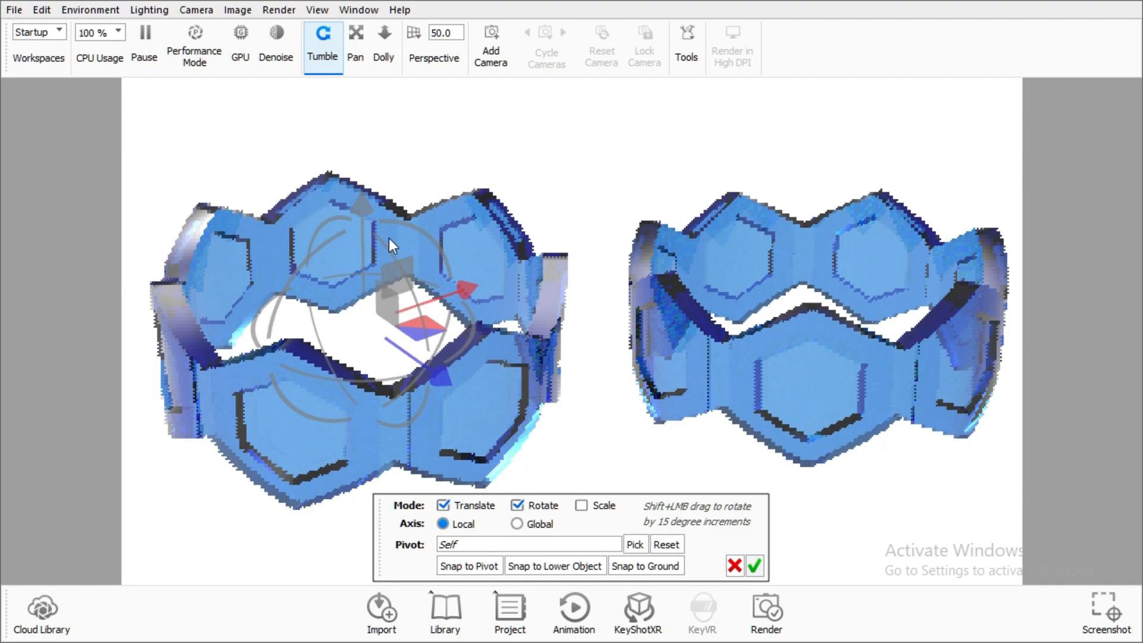
{"action": "left_click_drag", "start_coordinate": [374, 203], "coordinate": [376, 216]}
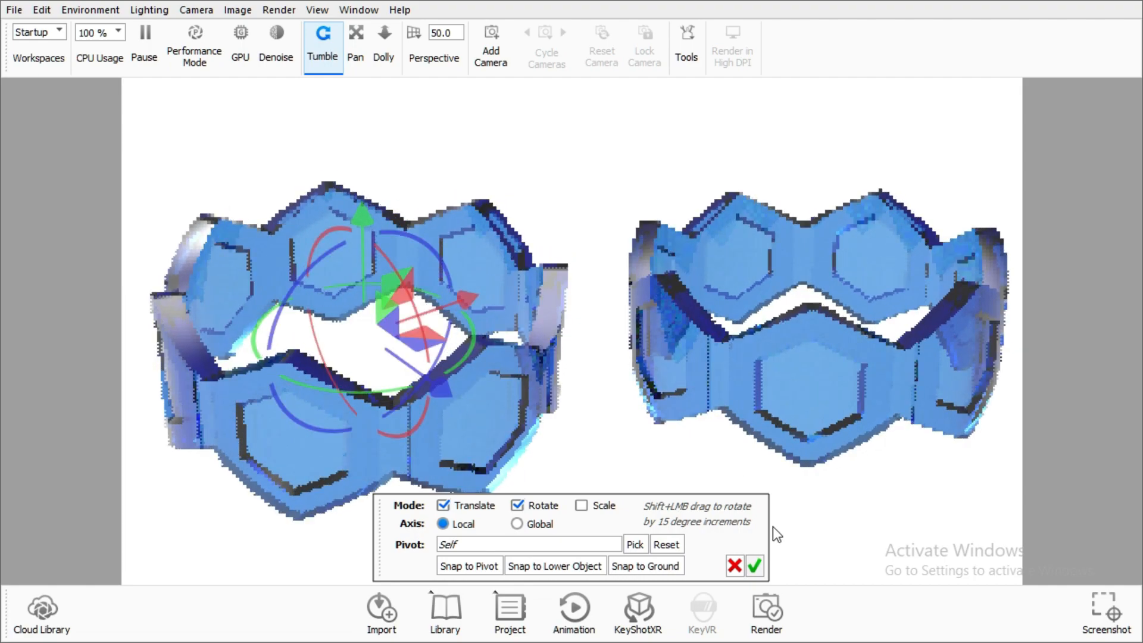
{"action": "left_click", "coordinate": [754, 565]}
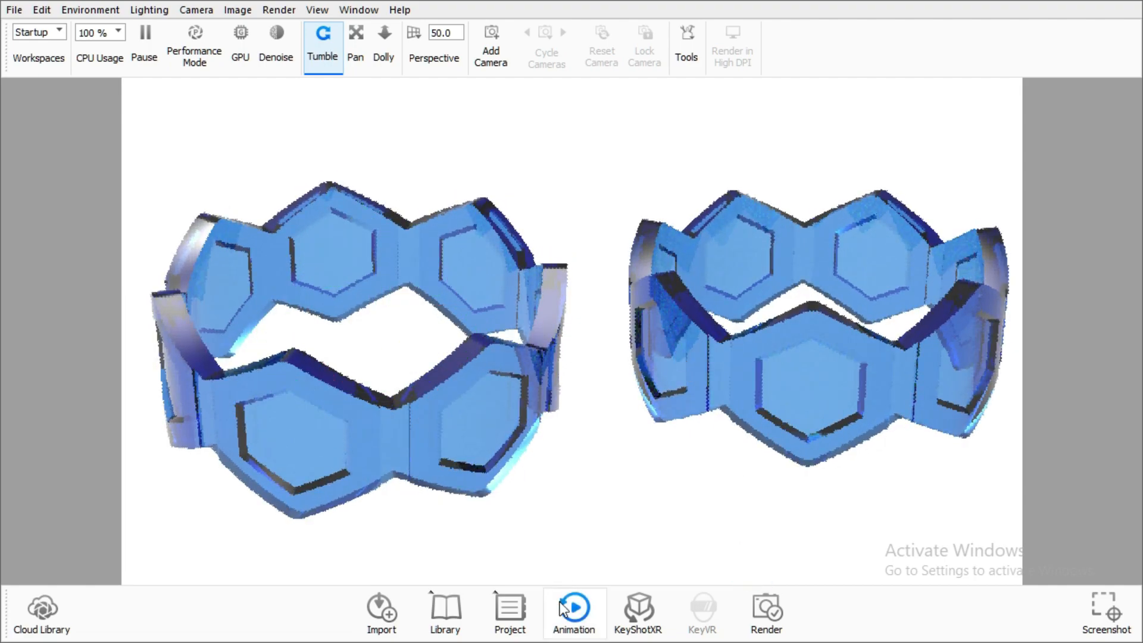
Open the project scene tree and the material library and arrange both panels side by side
{"action": "left_click", "coordinate": [509, 619]}
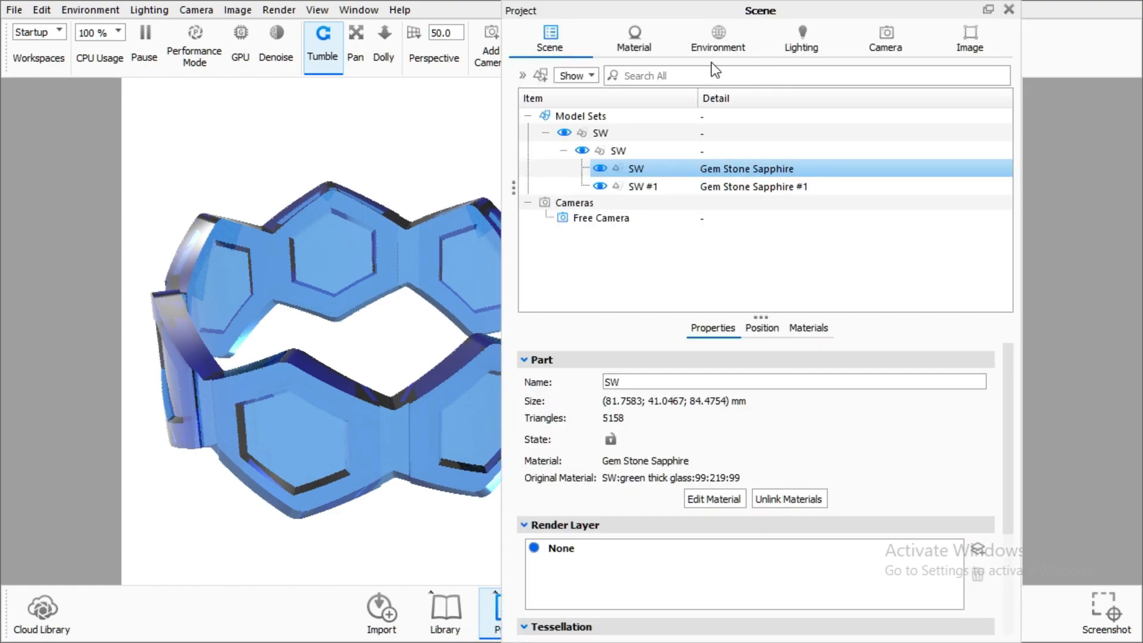
{"action": "left_click_drag", "start_coordinate": [687, 16], "coordinate": [946, 342]}
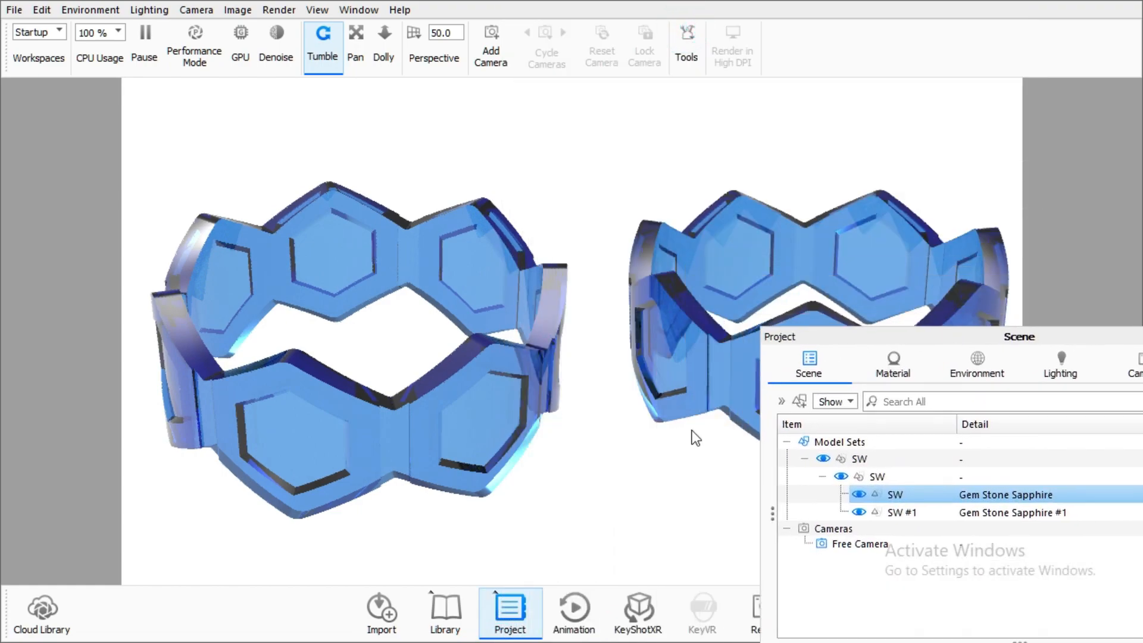
{"action": "left_click", "coordinate": [456, 619]}
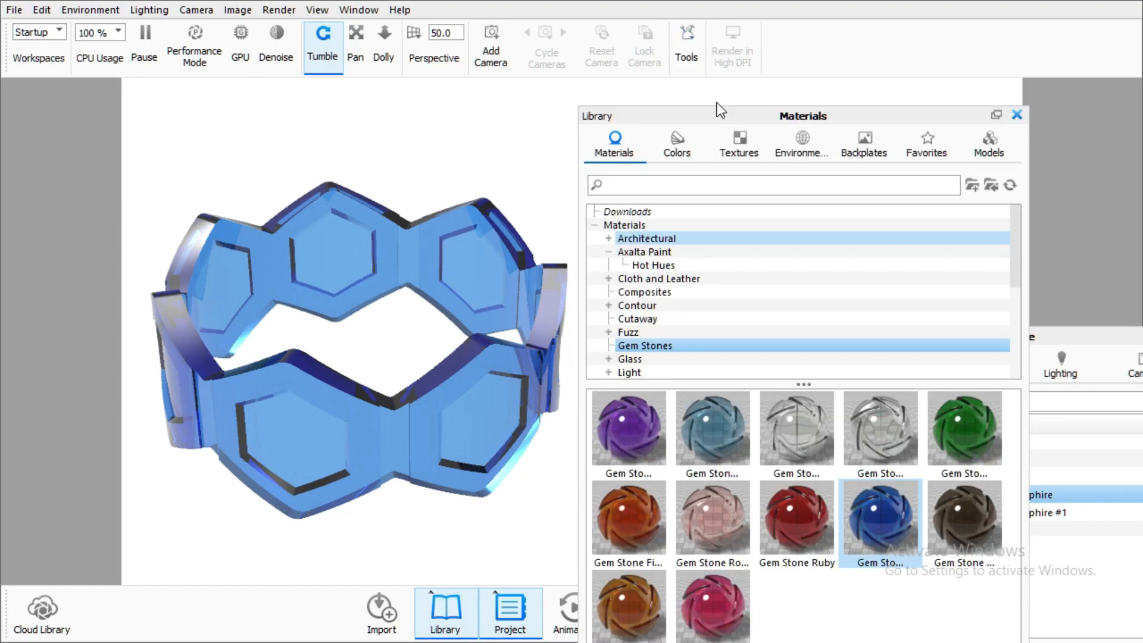
{"action": "left_click_drag", "start_coordinate": [717, 113], "coordinate": [281, 6]}
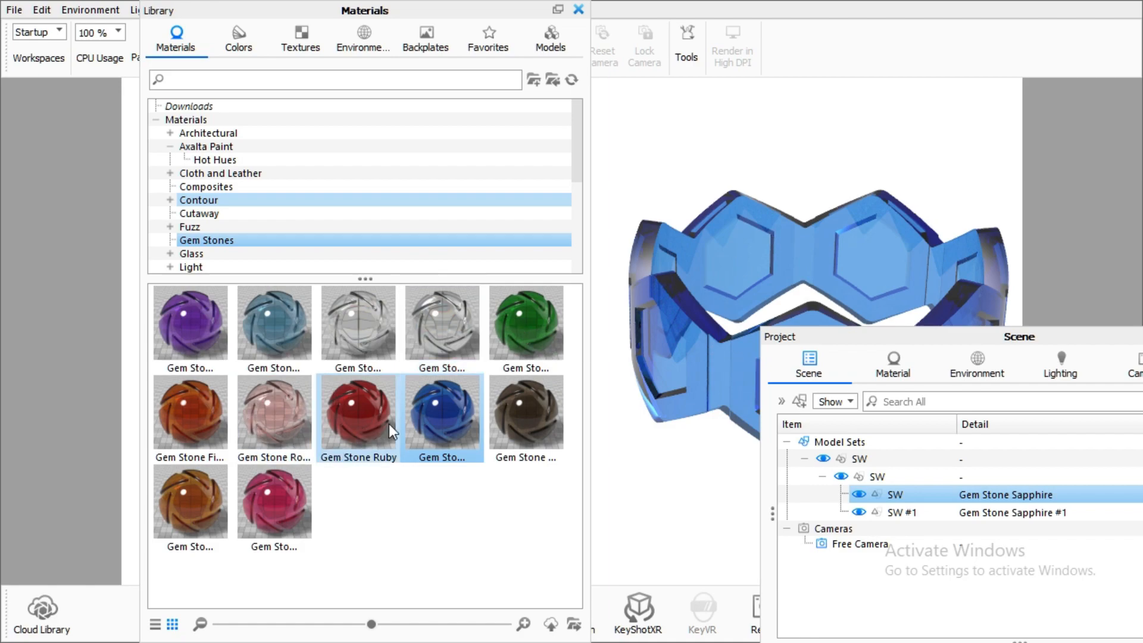
Try Gem Stone Tourmaline, then apply Gem Stone Emerald to the duplicated ring and close both panels
{"action": "left_click_drag", "start_coordinate": [271, 503], "coordinate": [718, 265]}
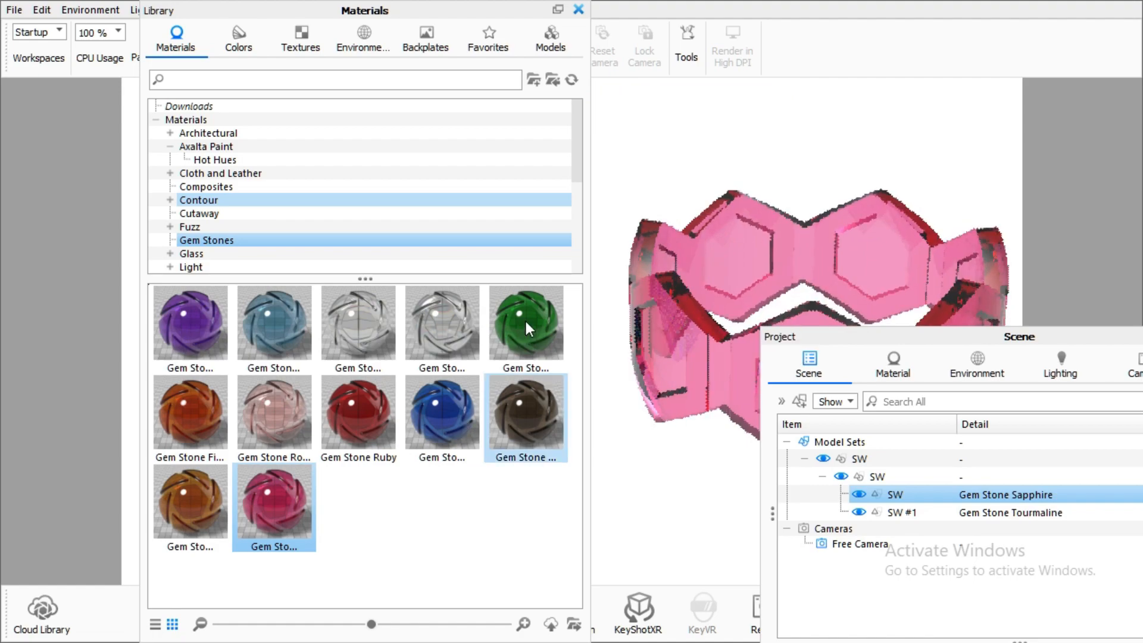
{"action": "left_click_drag", "start_coordinate": [524, 319], "coordinate": [731, 251]}
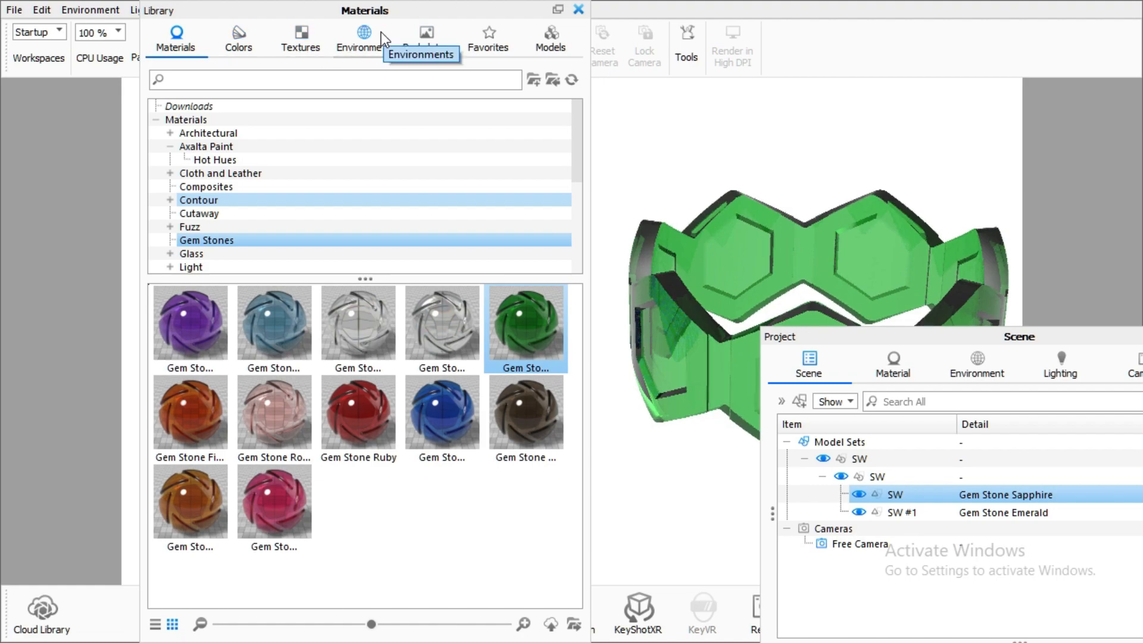
{"action": "left_click", "coordinate": [578, 9]}
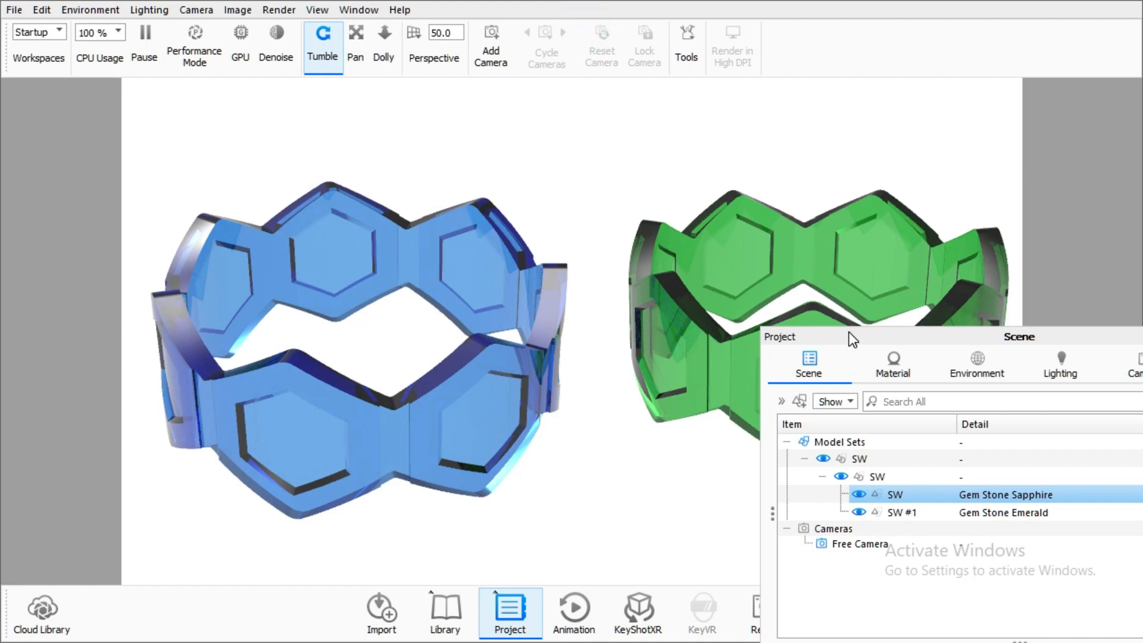
{"action": "left_click_drag", "start_coordinate": [853, 339], "coordinate": [296, 269]}
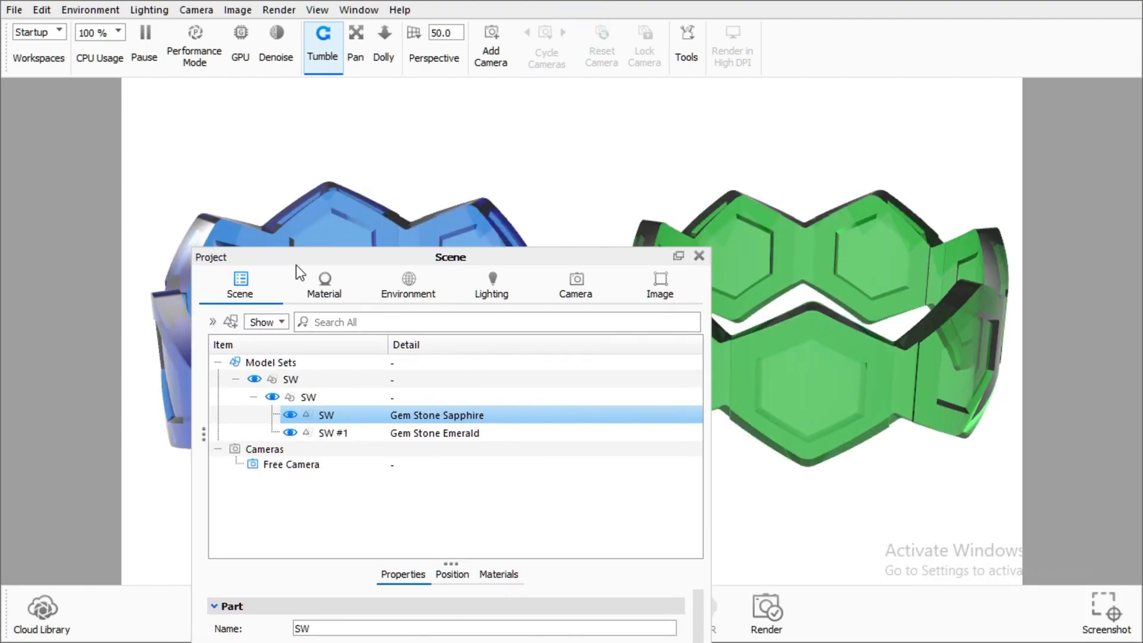
{"action": "left_click", "coordinate": [699, 255]}
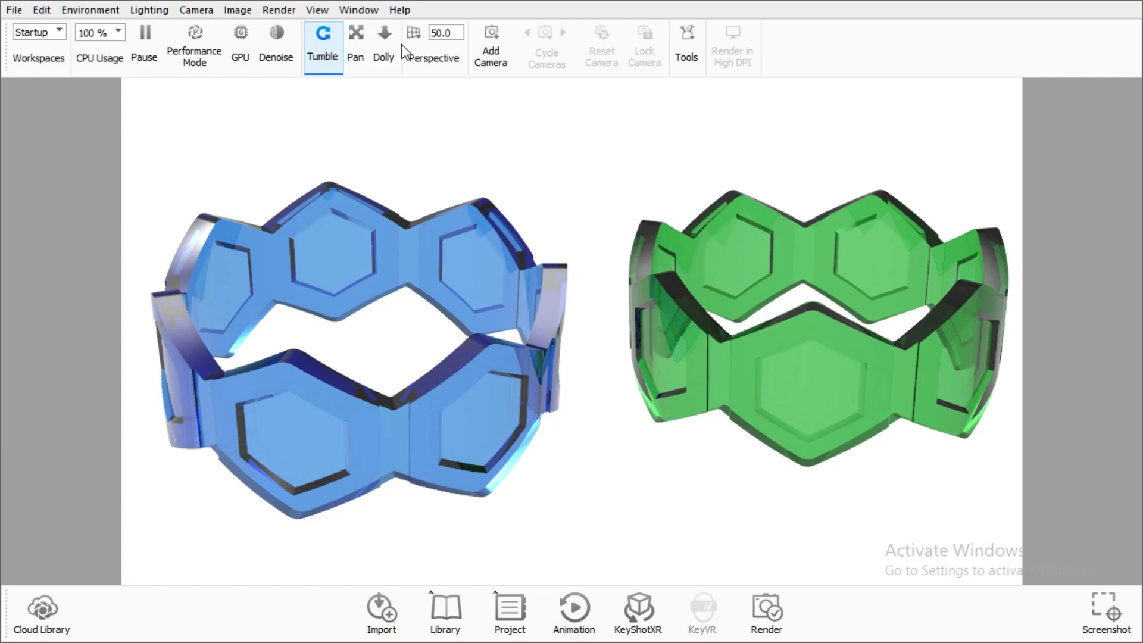
Set the camera's perspective field of view to 55
{"action": "mouse_move", "coordinate": [411, 37]}
{"action": "mouse_move", "coordinate": [494, 56]}
{"action": "left_mouse_down"}
{"action": "mouse_move", "coordinate": [512, 63]}
{"action": "mouse_move", "coordinate": [499, 63]}
{"action": "left_mouse_up"}
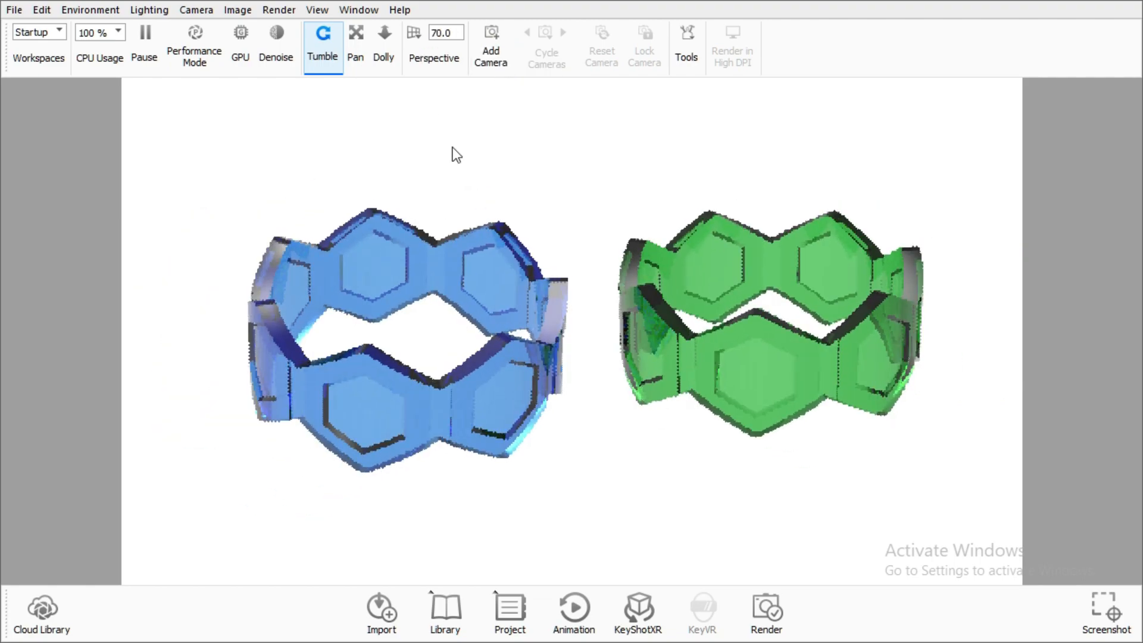
{"action": "left_click", "coordinate": [419, 34]}
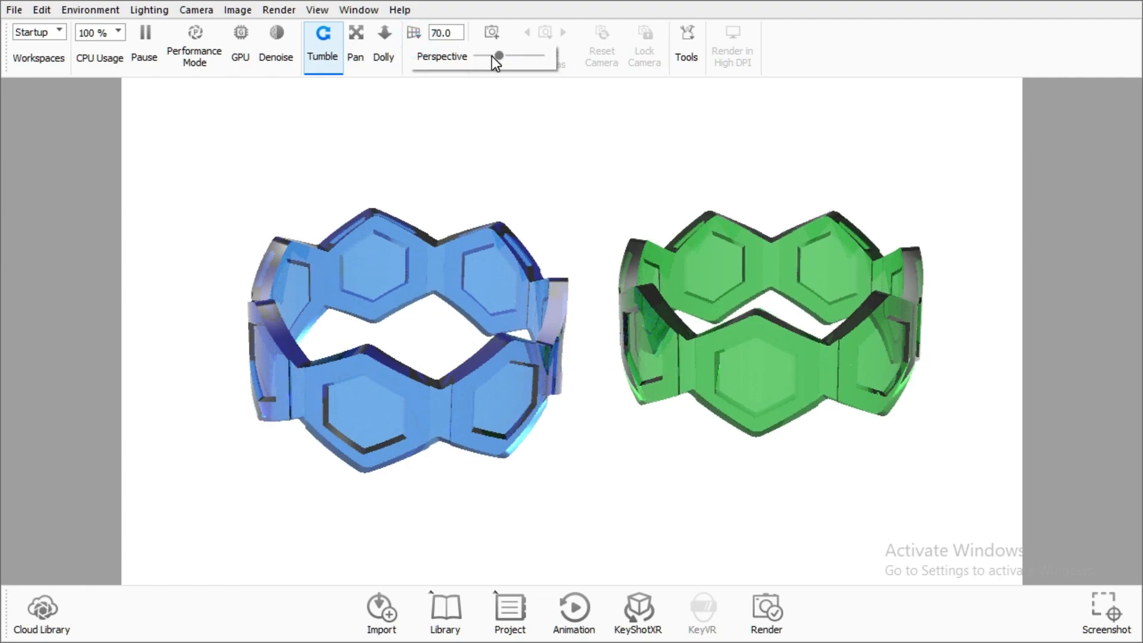
{"action": "left_click", "coordinate": [494, 56]}
{"action": "left_click_drag", "start_coordinate": [494, 56], "coordinate": [487, 56]}
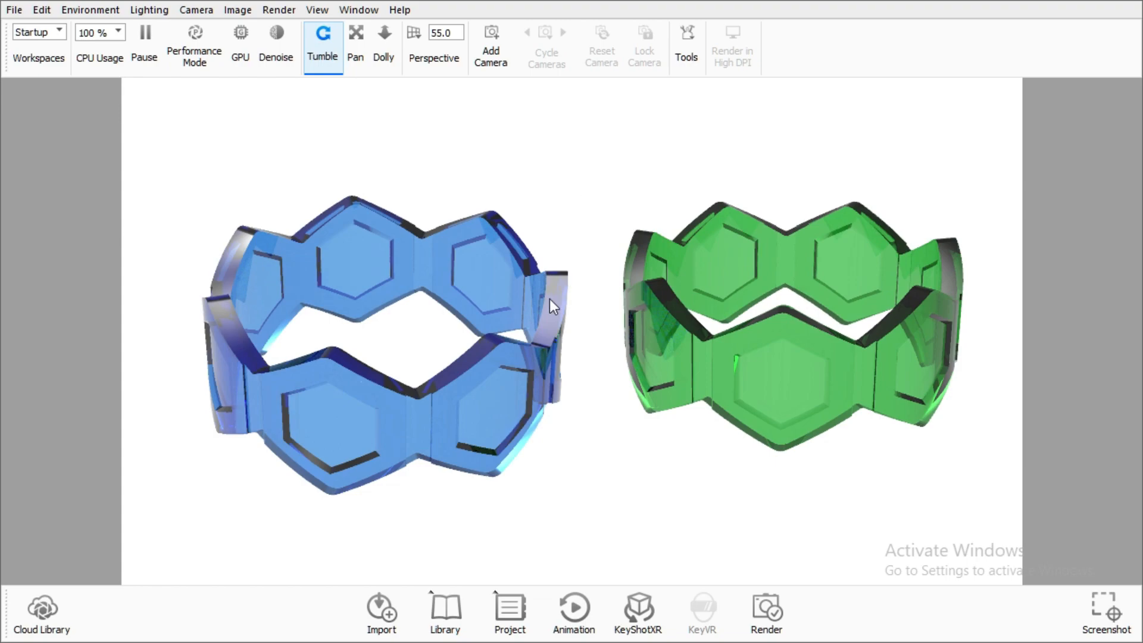
Open the render settings, set Maximum Samples to 64, and start rendering the still image
{"action": "left_click", "coordinate": [286, 10]}
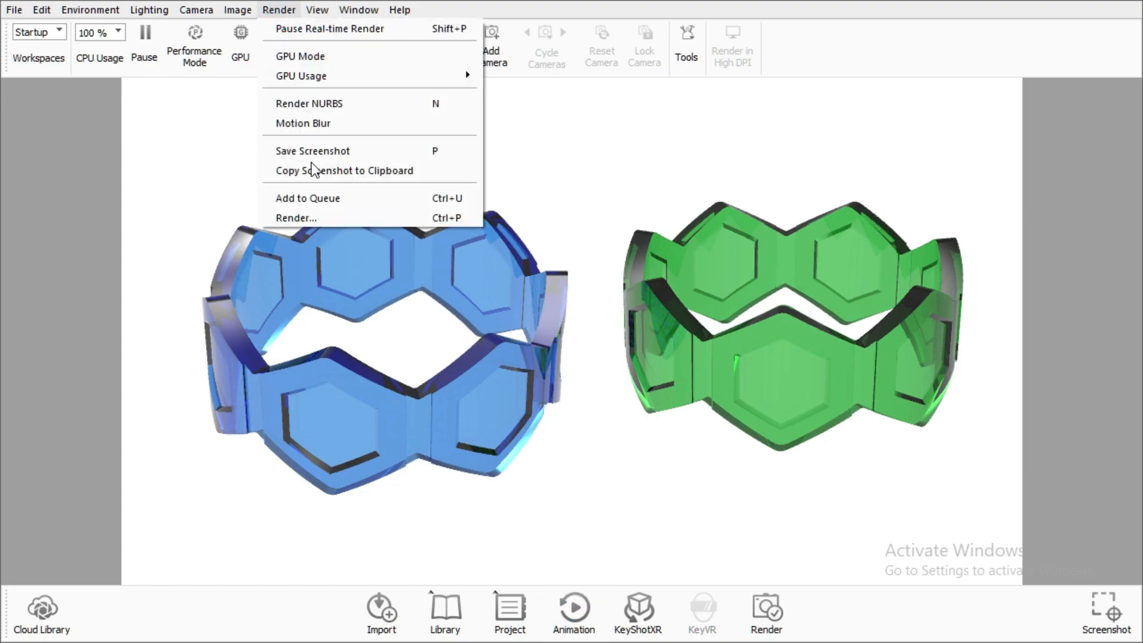
{"action": "left_click", "coordinate": [324, 216]}
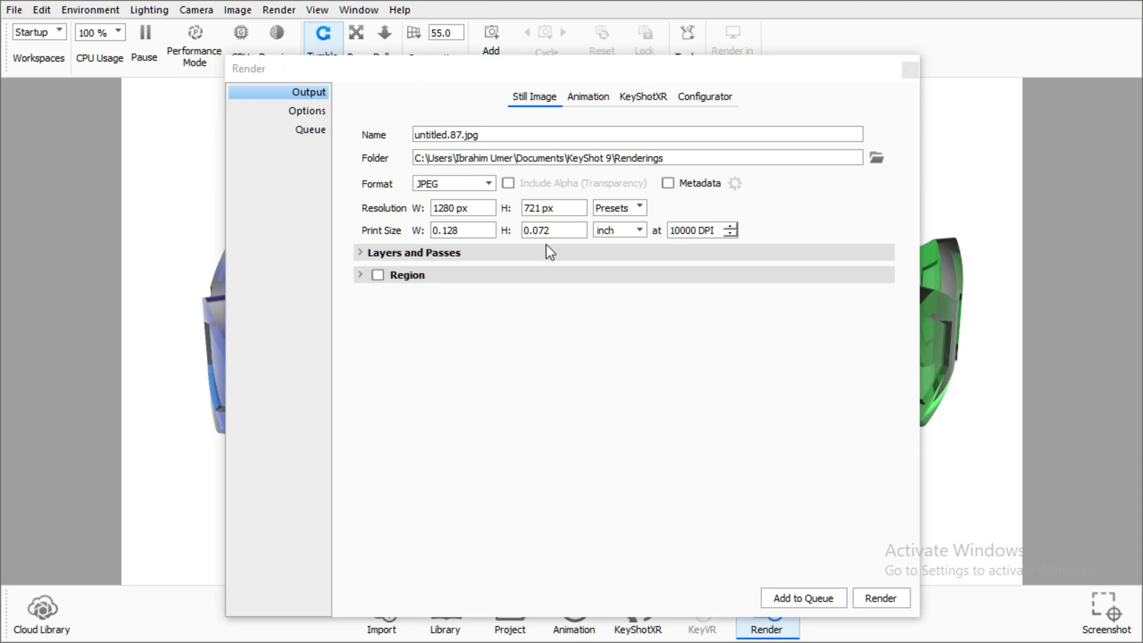
{"action": "left_click", "coordinate": [290, 117]}
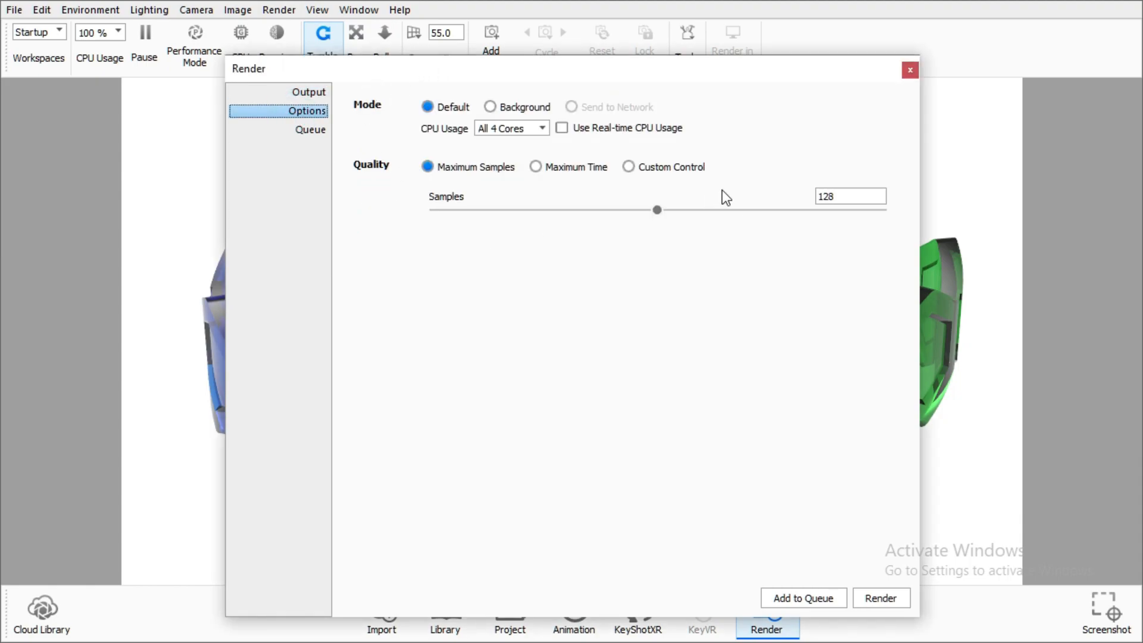
{"action": "left_click", "coordinate": [847, 196]}
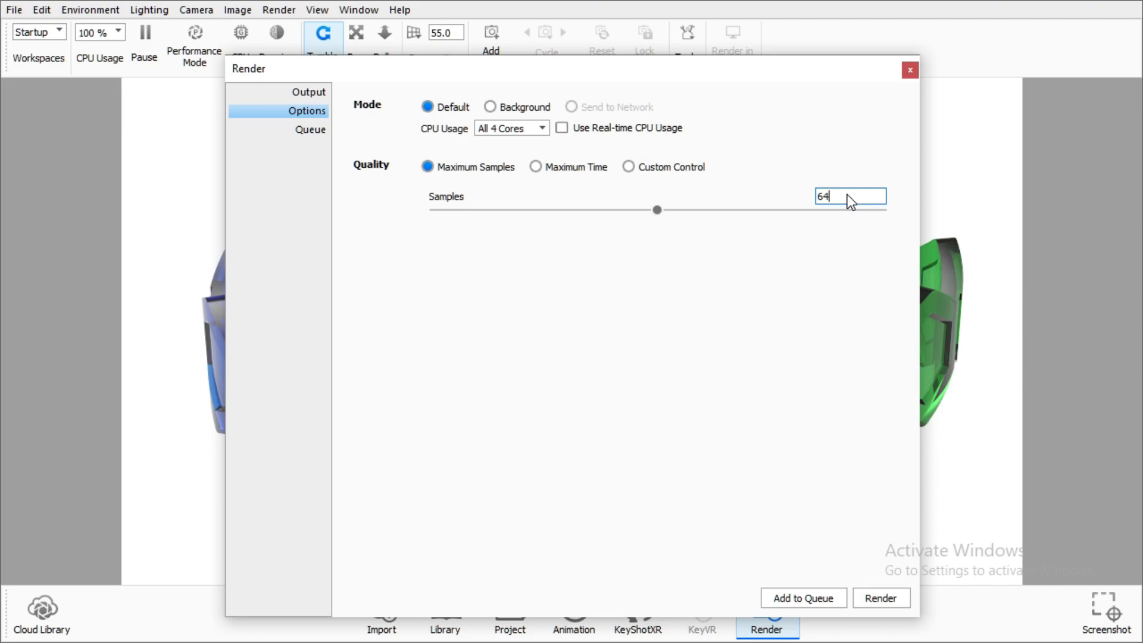
{"action": "left_click", "coordinate": [891, 600]}
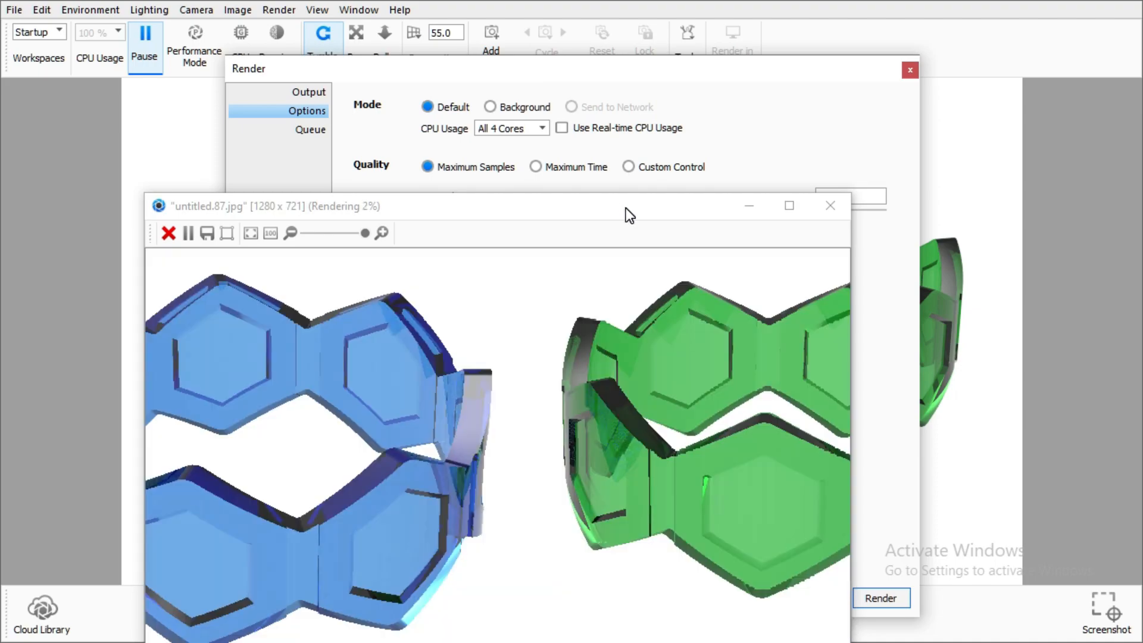
Move the render progress window lower on screen and minimize it
{"action": "left_click_drag", "start_coordinate": [627, 208], "coordinate": [627, 97]}
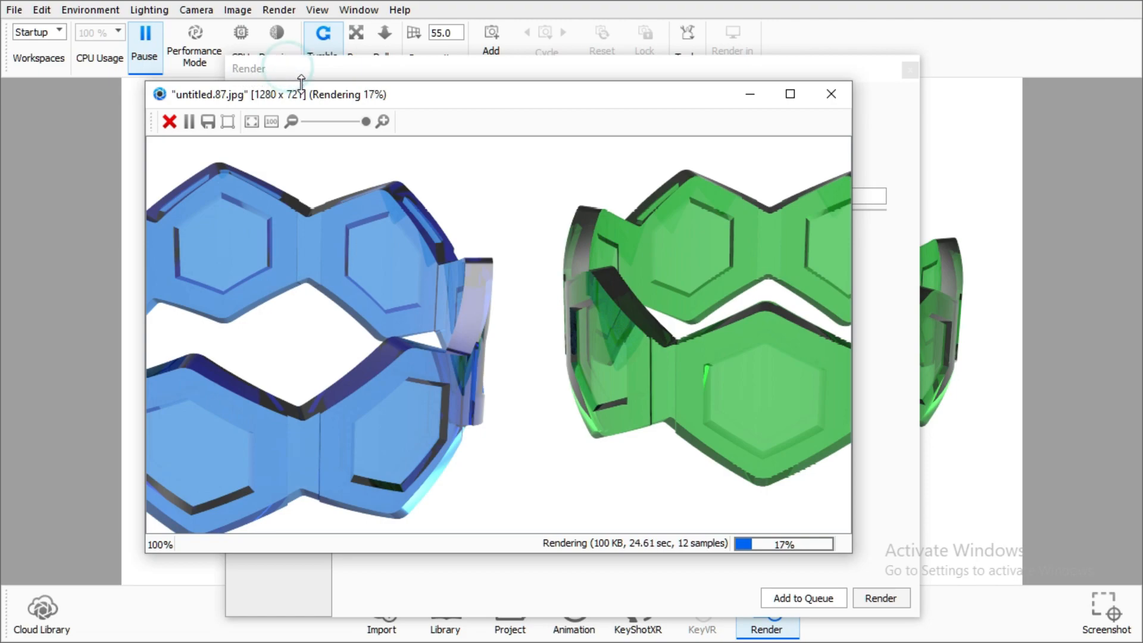
{"action": "left_click_drag", "start_coordinate": [584, 95], "coordinate": [628, 316]}
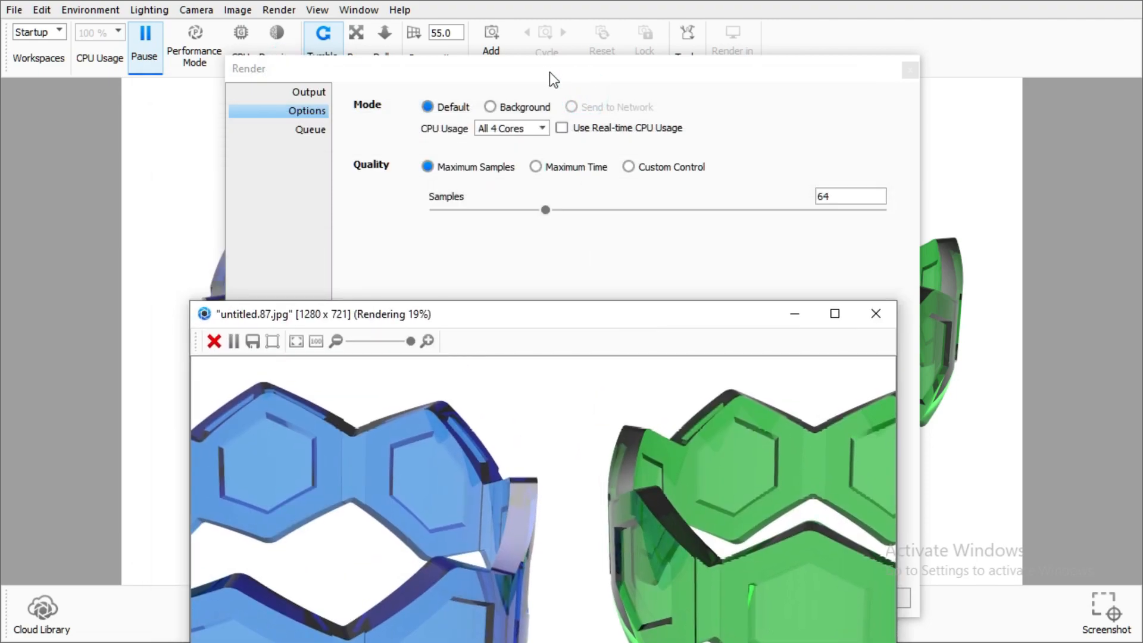
{"action": "left_click", "coordinate": [547, 67]}
{"action": "left_click", "coordinate": [793, 310]}
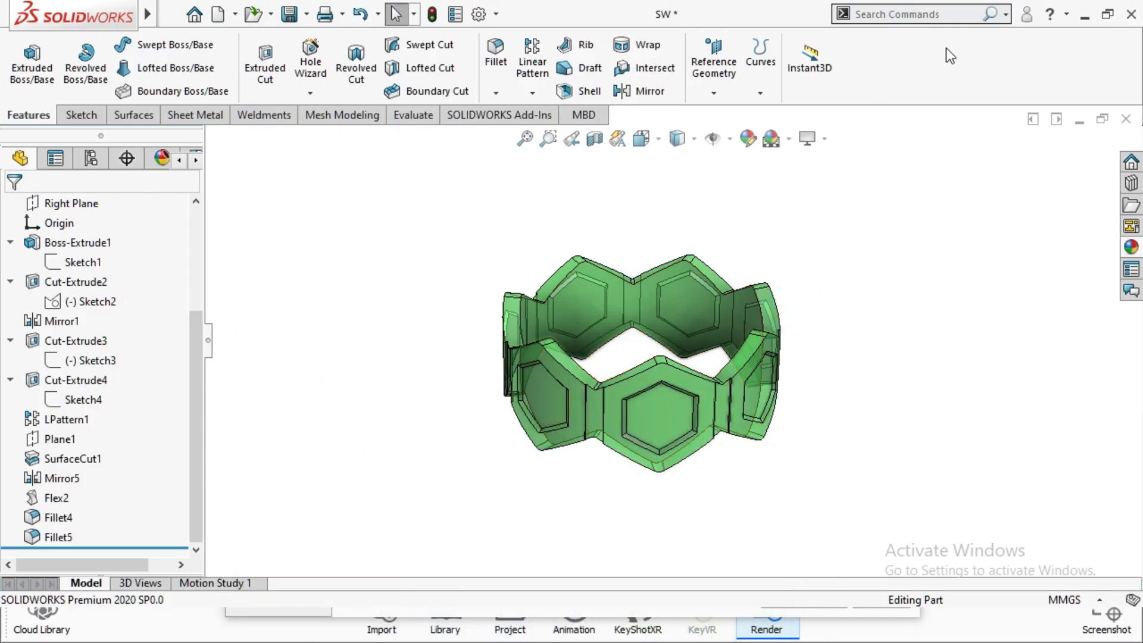
Minimize the SolidWorks window and close the Render settings dialog
{"action": "left_click", "coordinate": [1086, 15]}
{"action": "left_click", "coordinate": [1051, 11]}
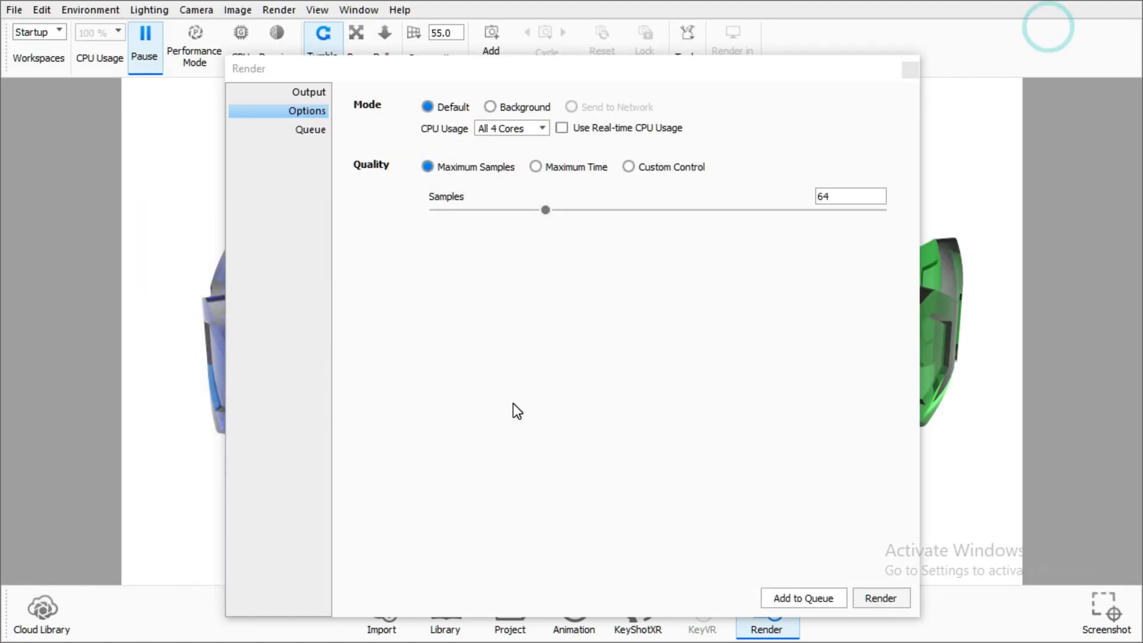
{"action": "left_click", "coordinate": [739, 74]}
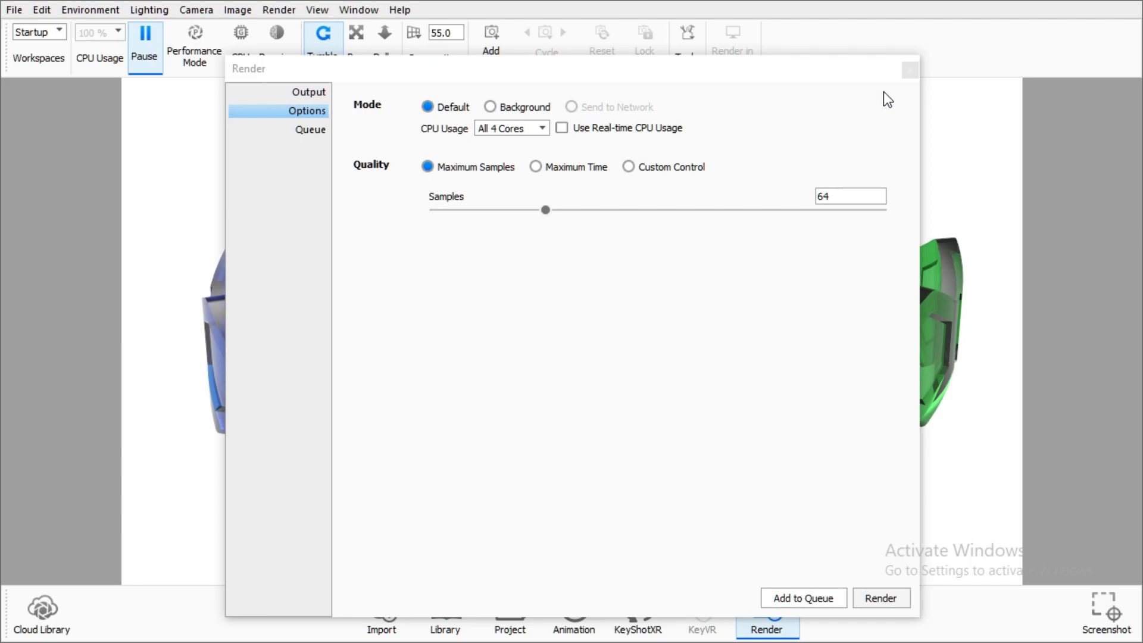
{"action": "left_click", "coordinate": [906, 70]}
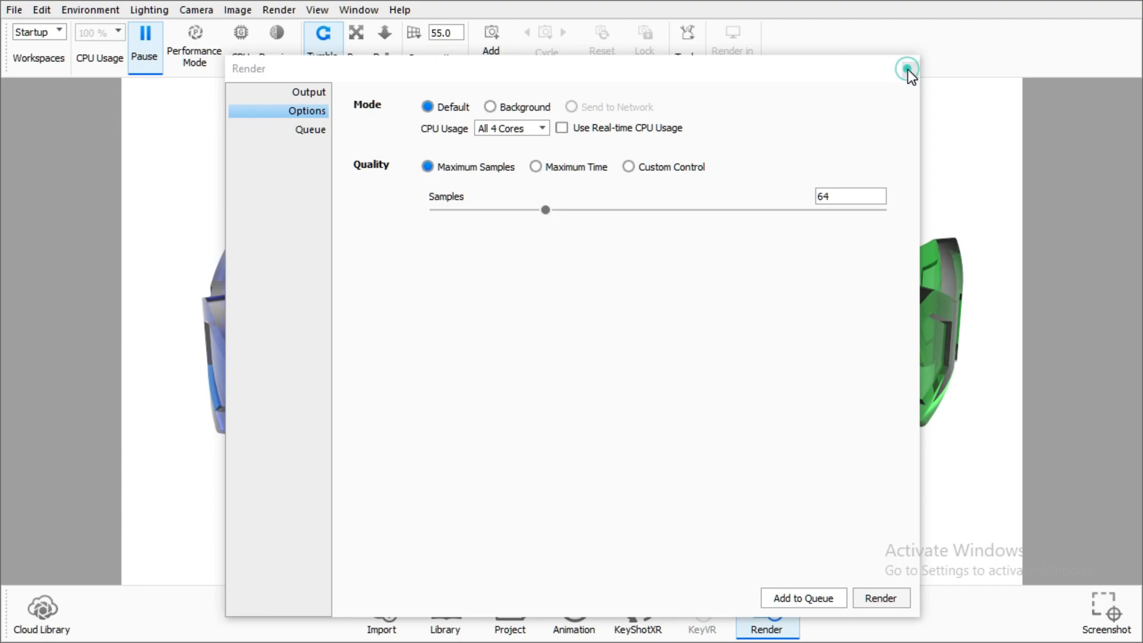